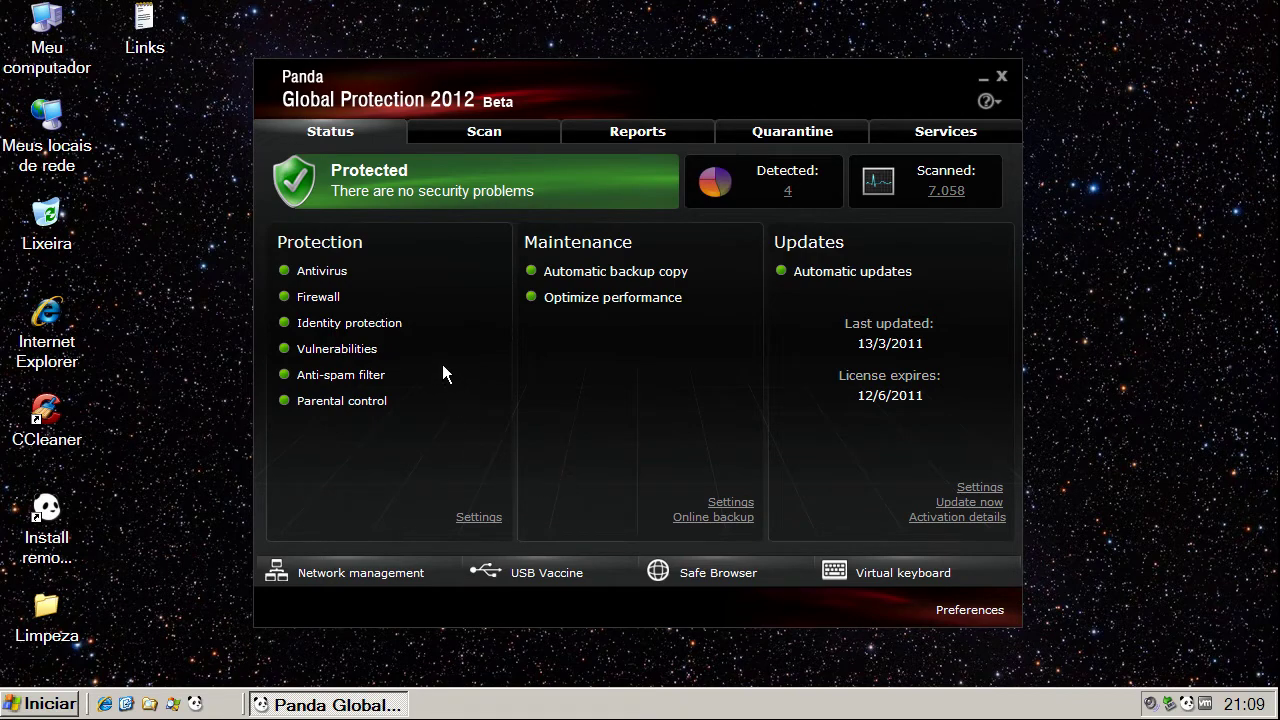
Review the firewall, unknown threats, identity protection, vulnerabilities, anti-spam and parental control settings, and close them without changes.
left_click(333, 297)
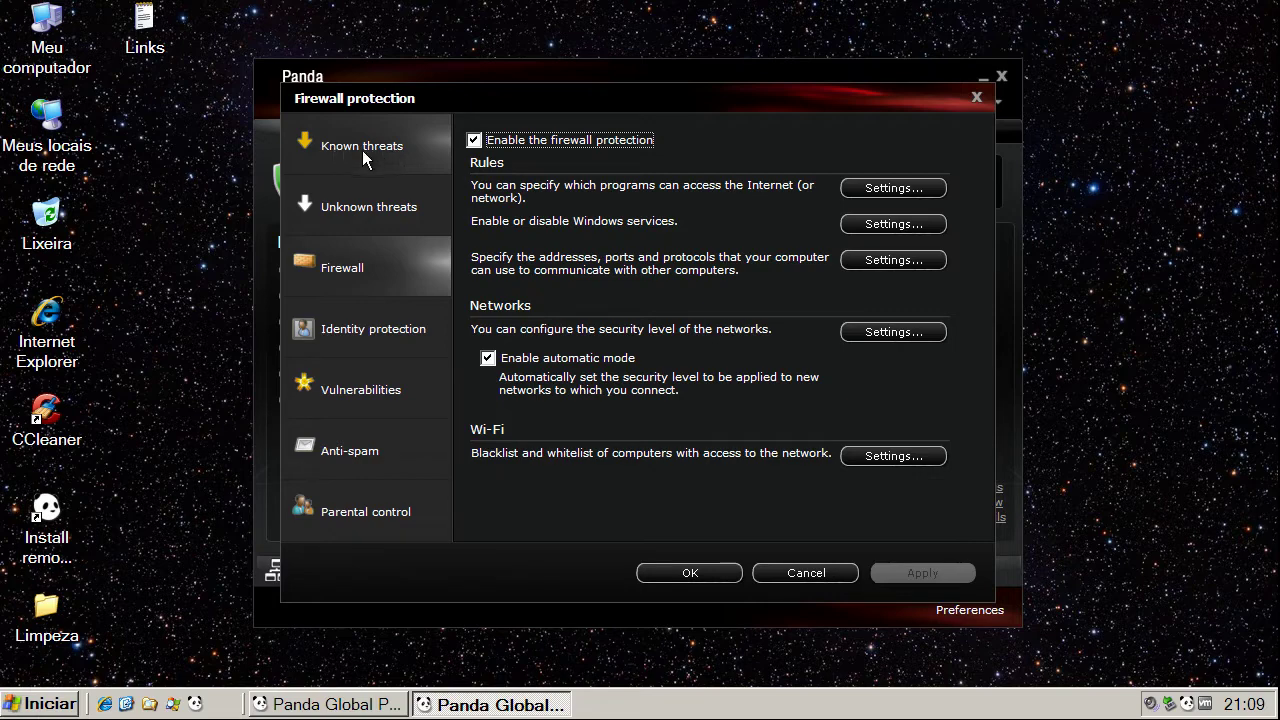
left_click(366, 211)
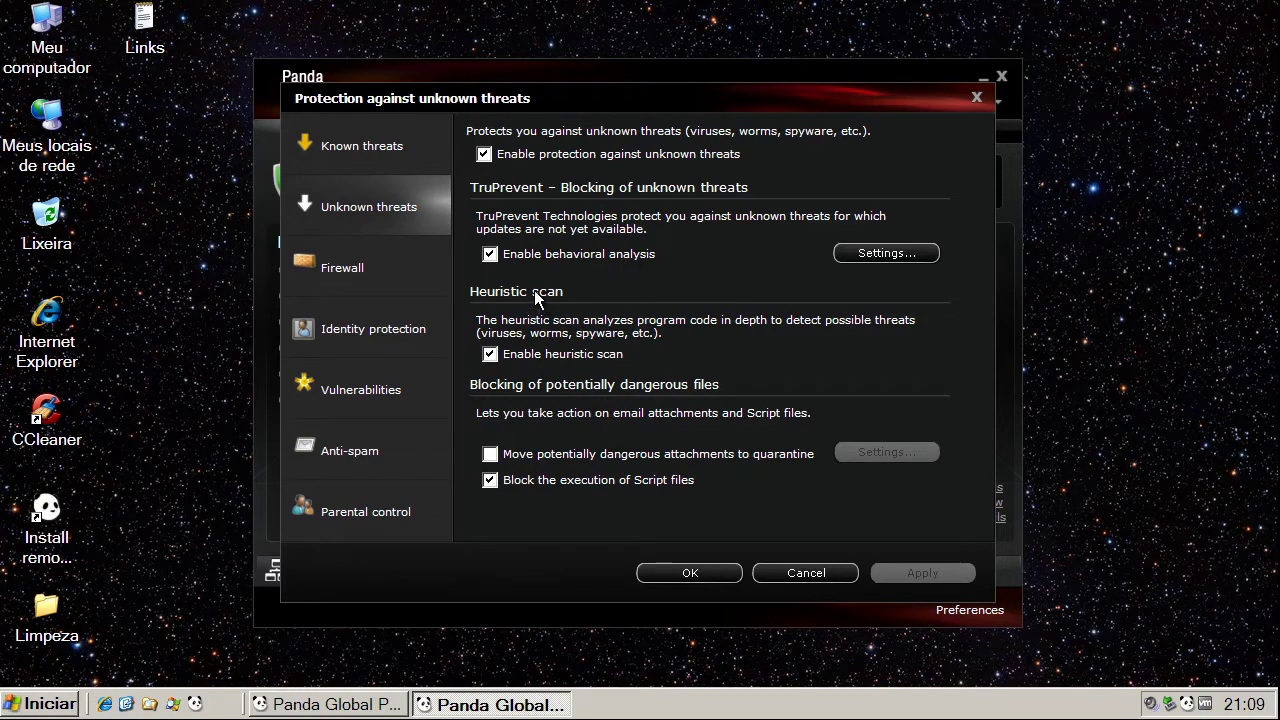
left_click(361, 286)
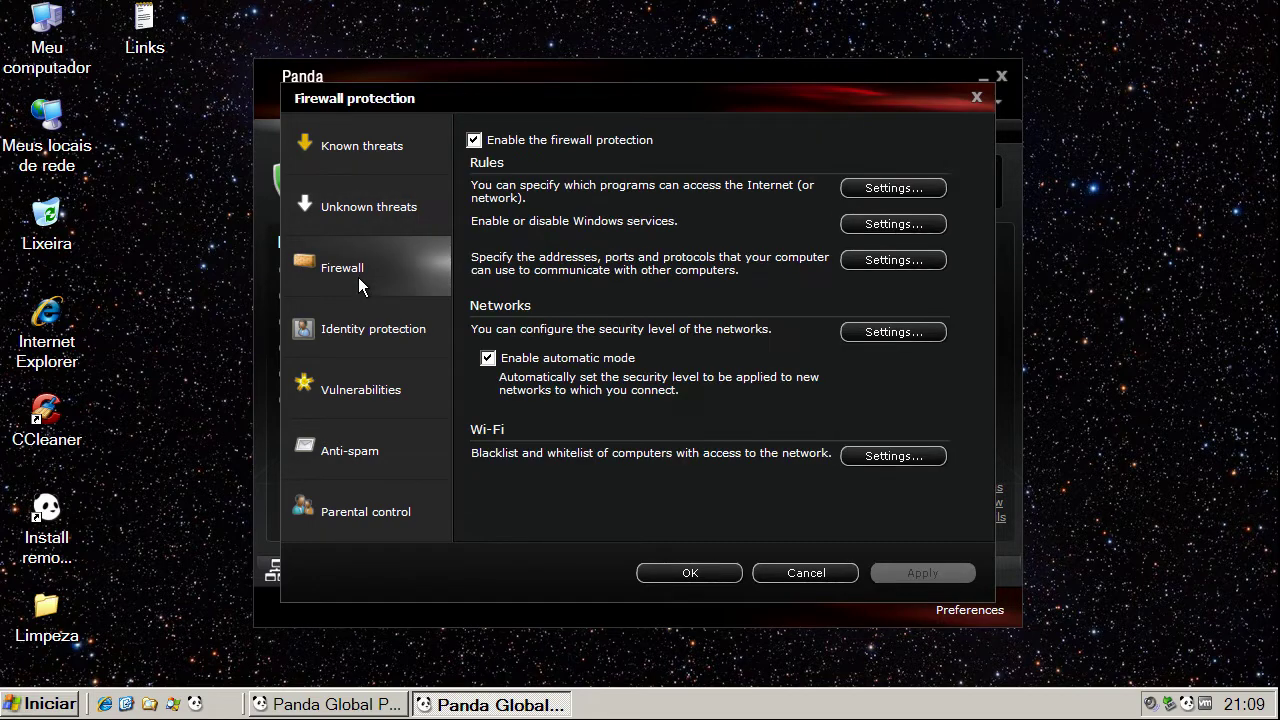
left_click(377, 330)
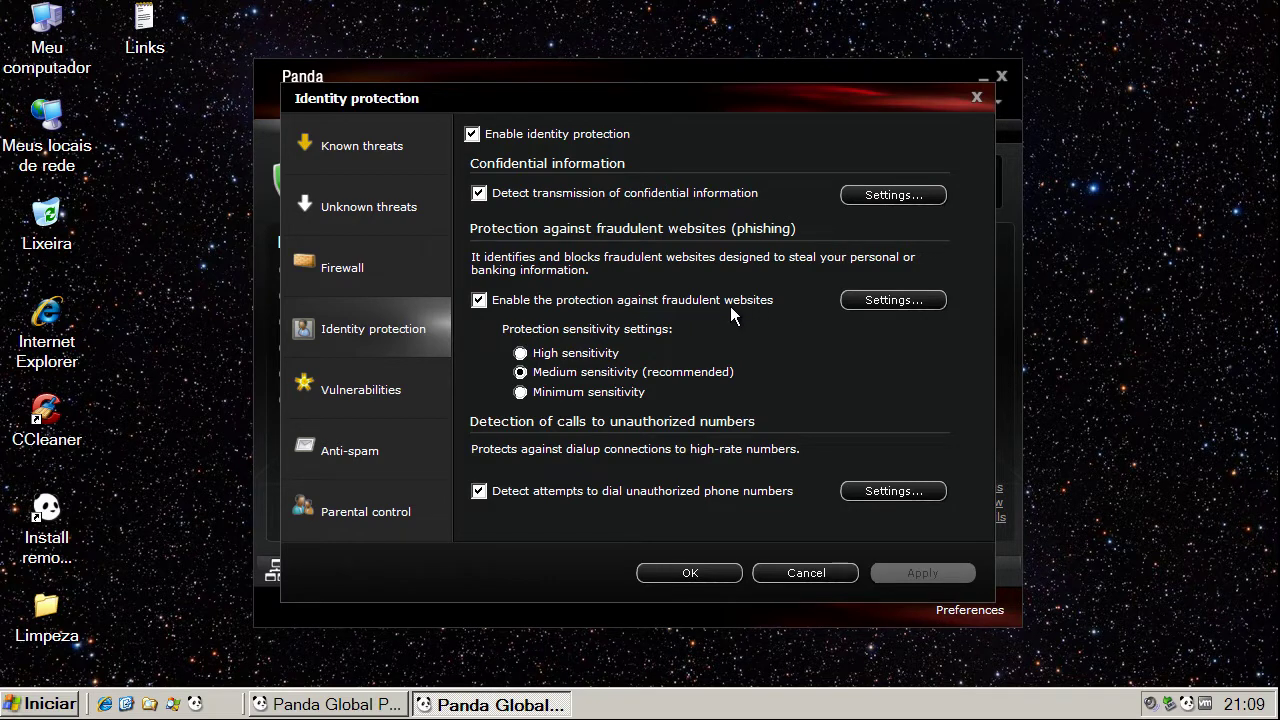
left_click(355, 389)
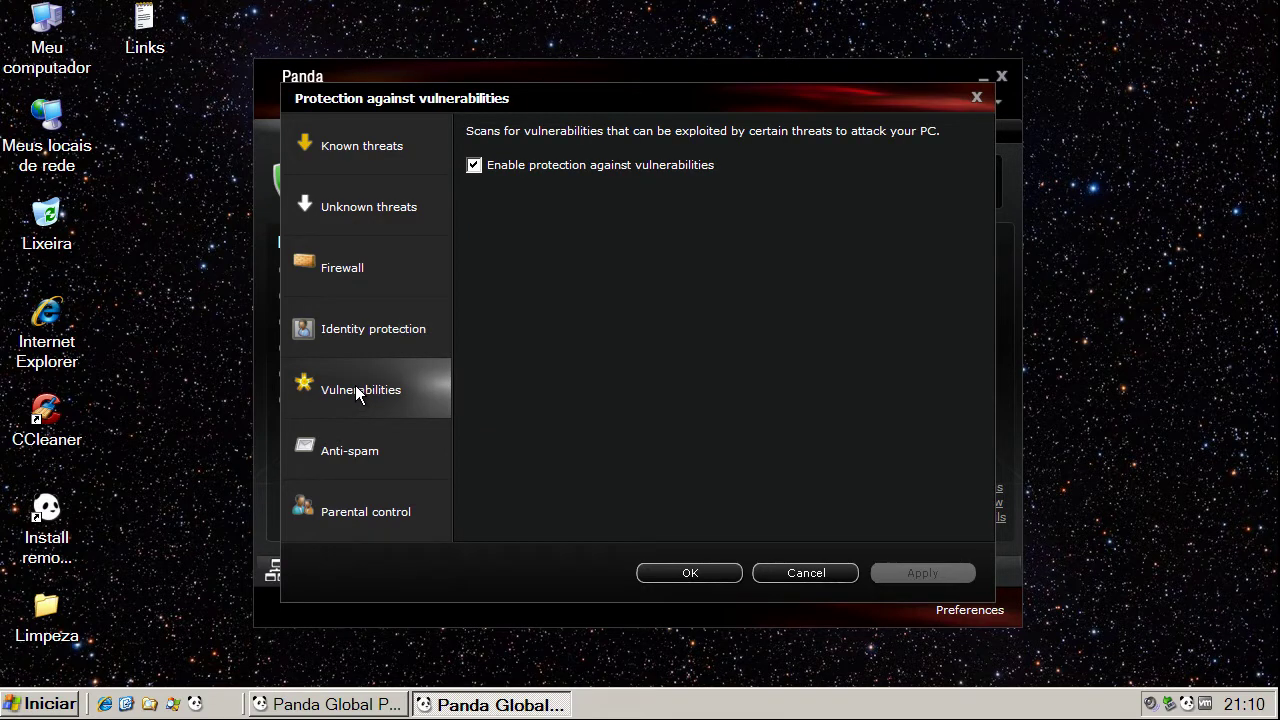
left_click(364, 459)
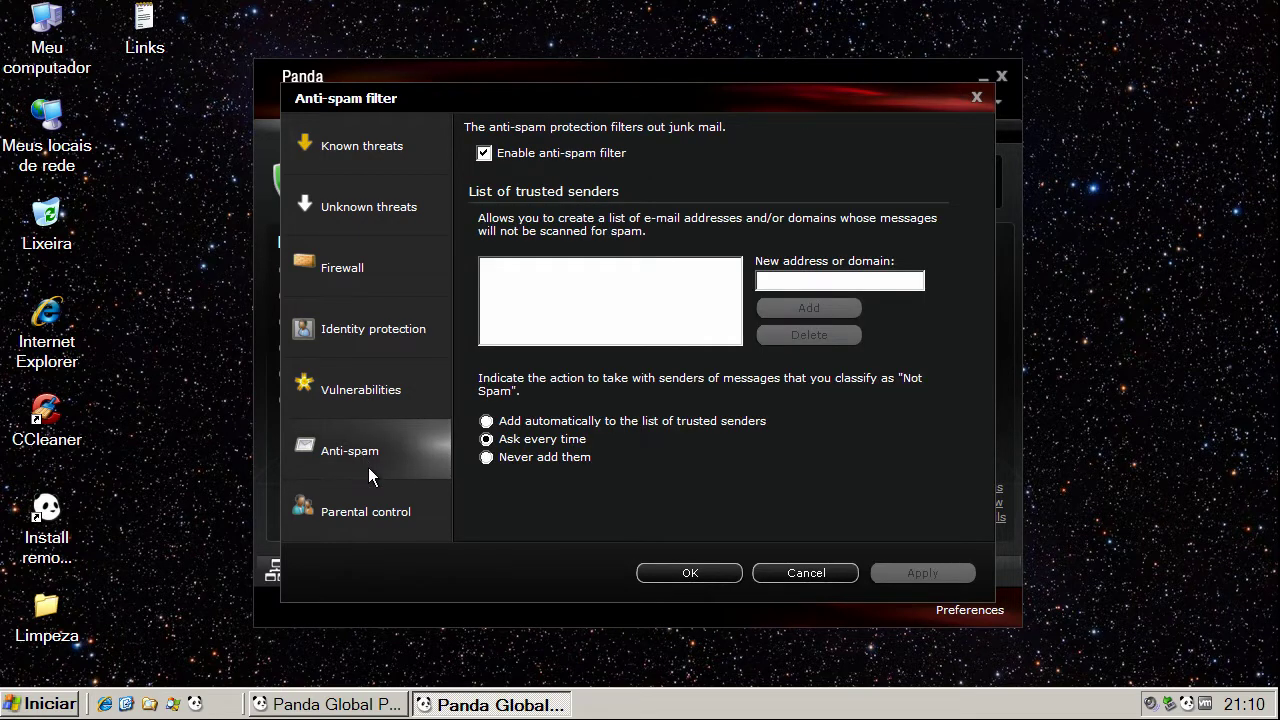
left_click(369, 513)
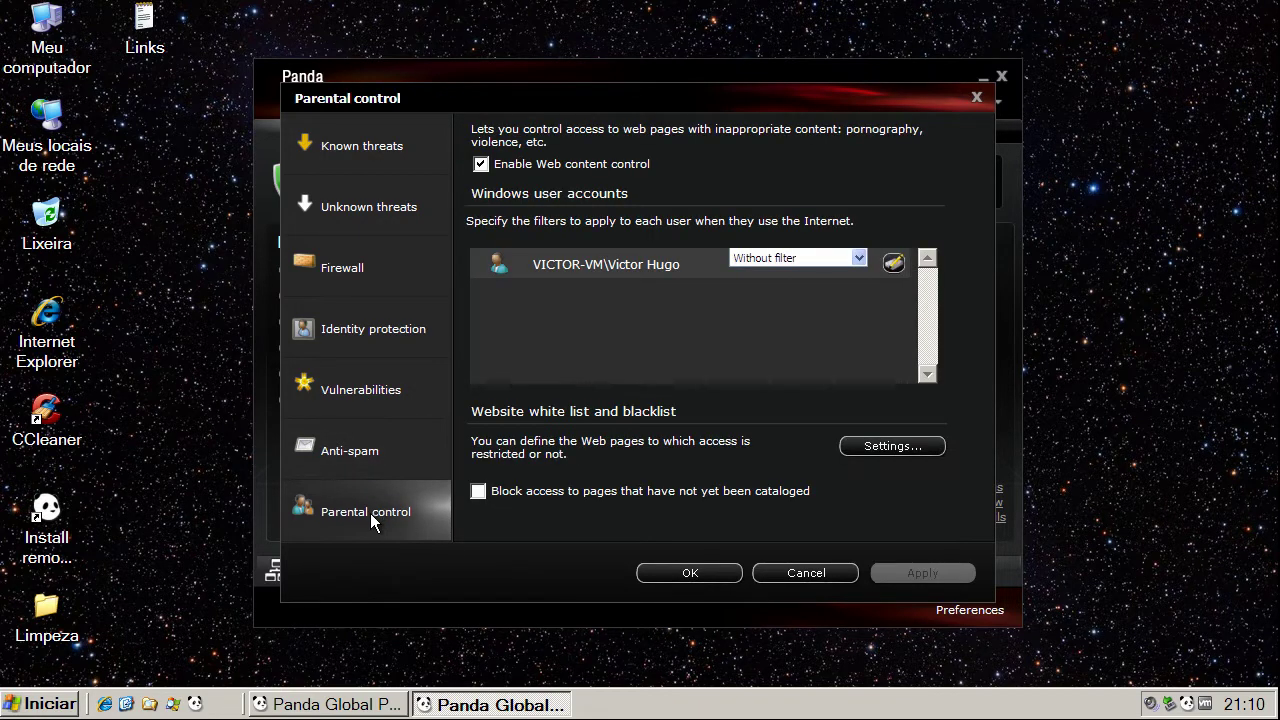
left_click(795, 576)
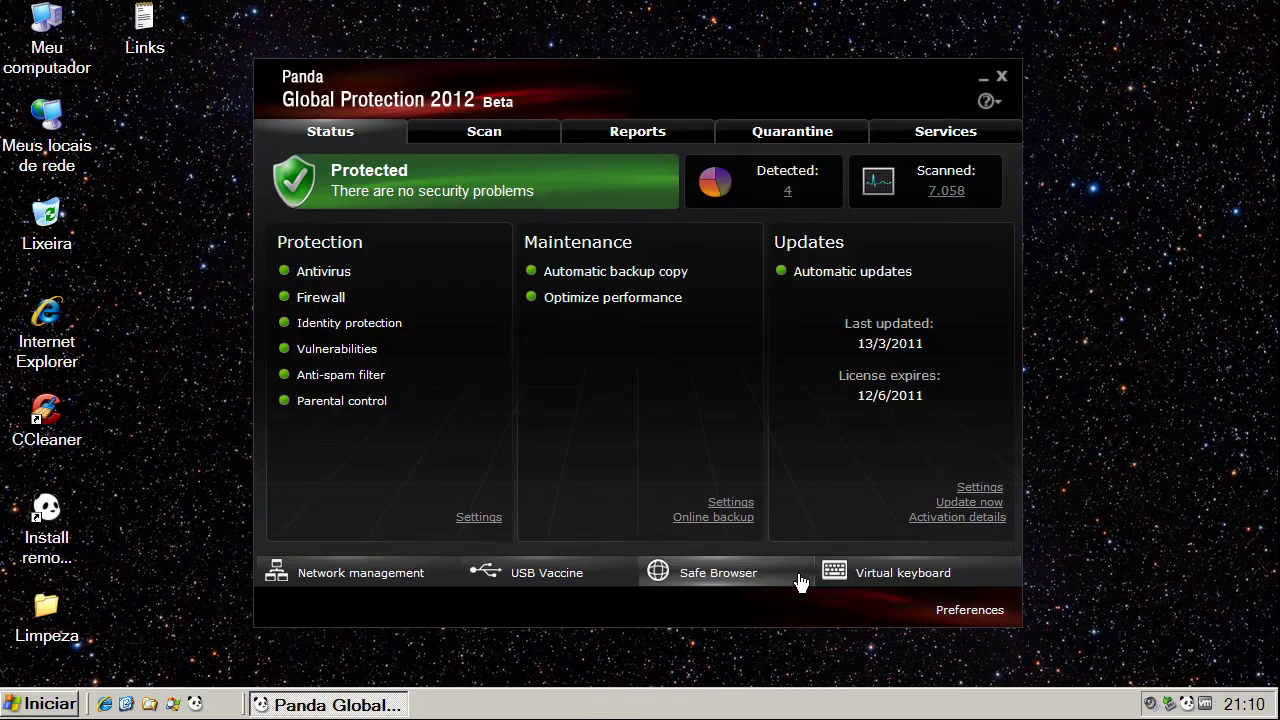
Review the backup copy and performance optimization settings and the list of services, and return to the status overview.
left_click(610, 274)
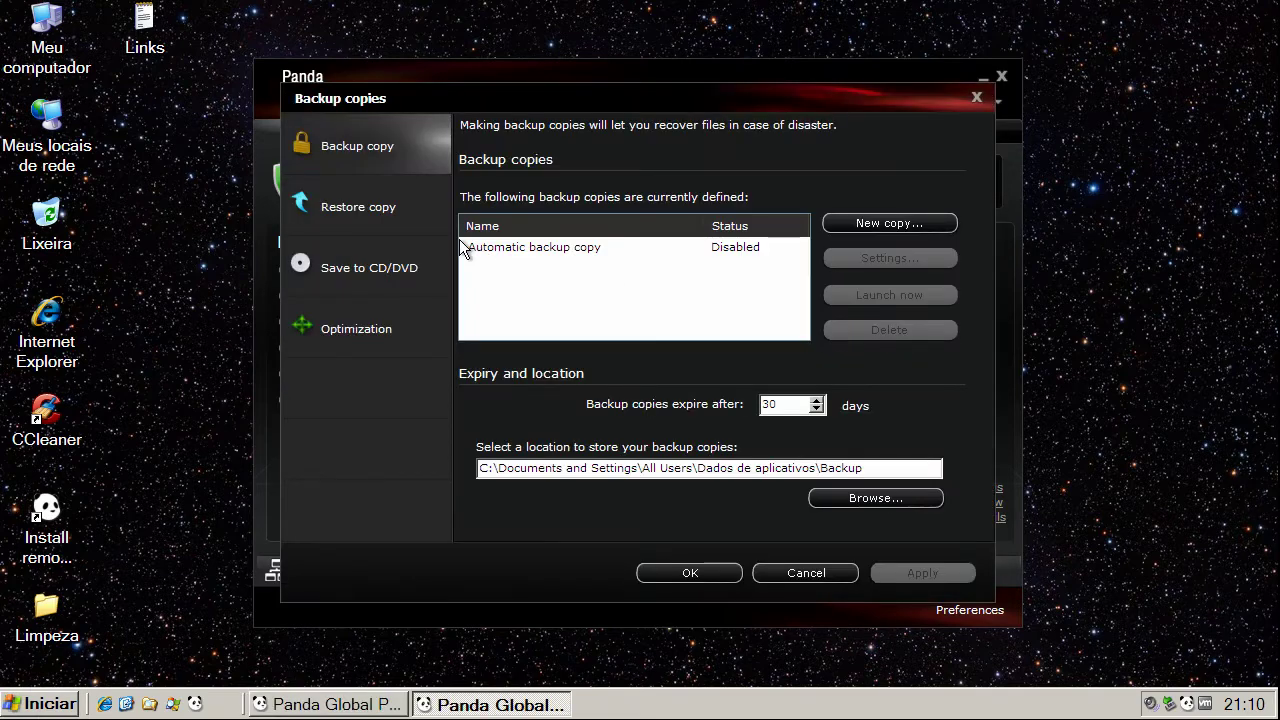
left_click(806, 572)
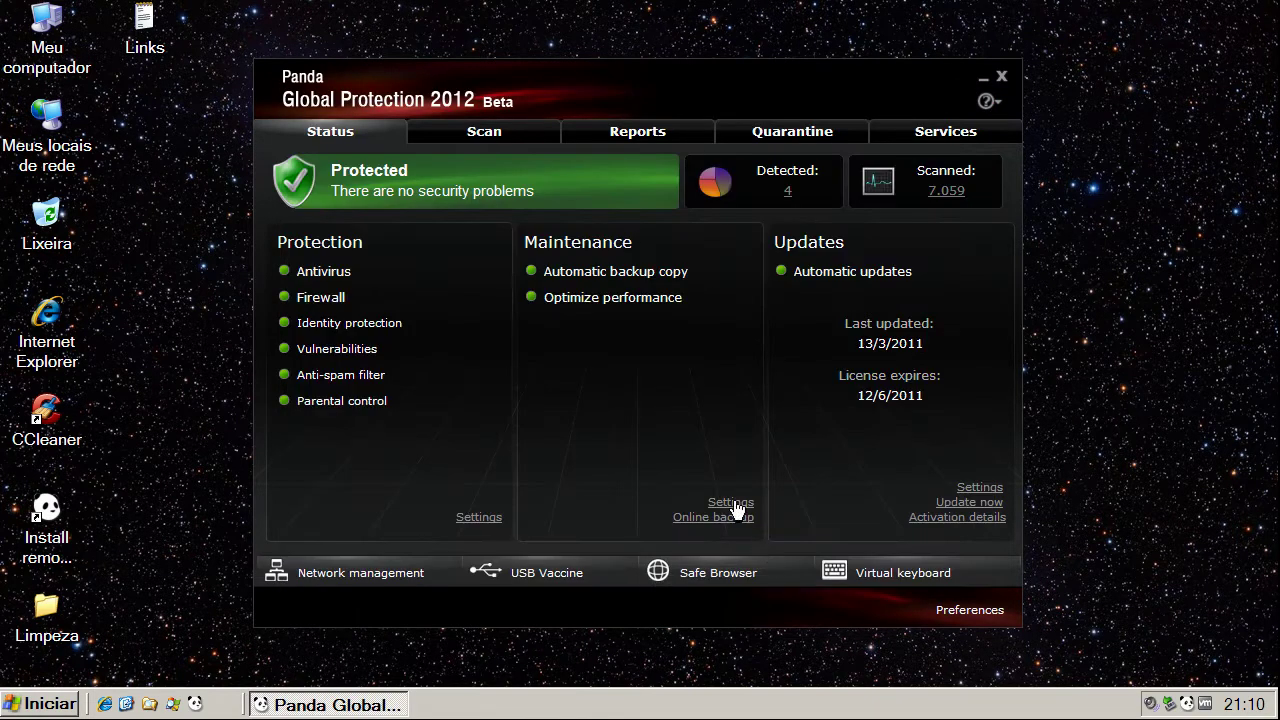
left_click(618, 300)
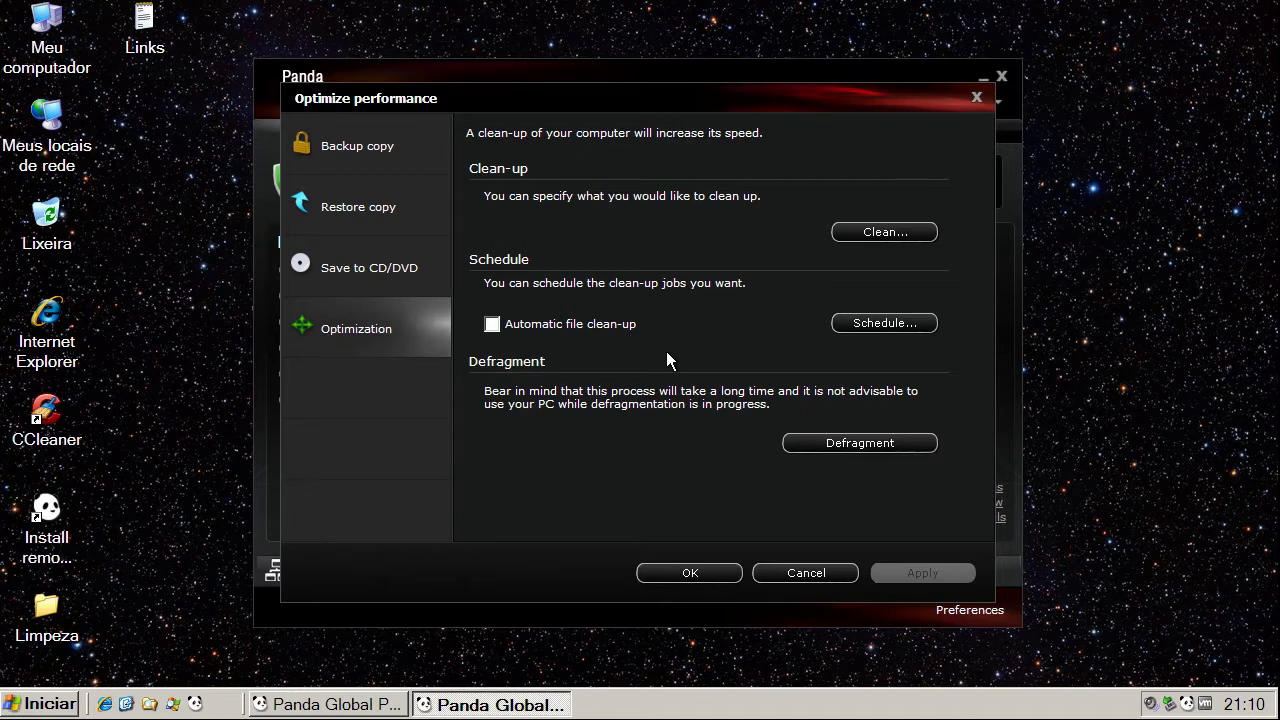
left_click(806, 573)
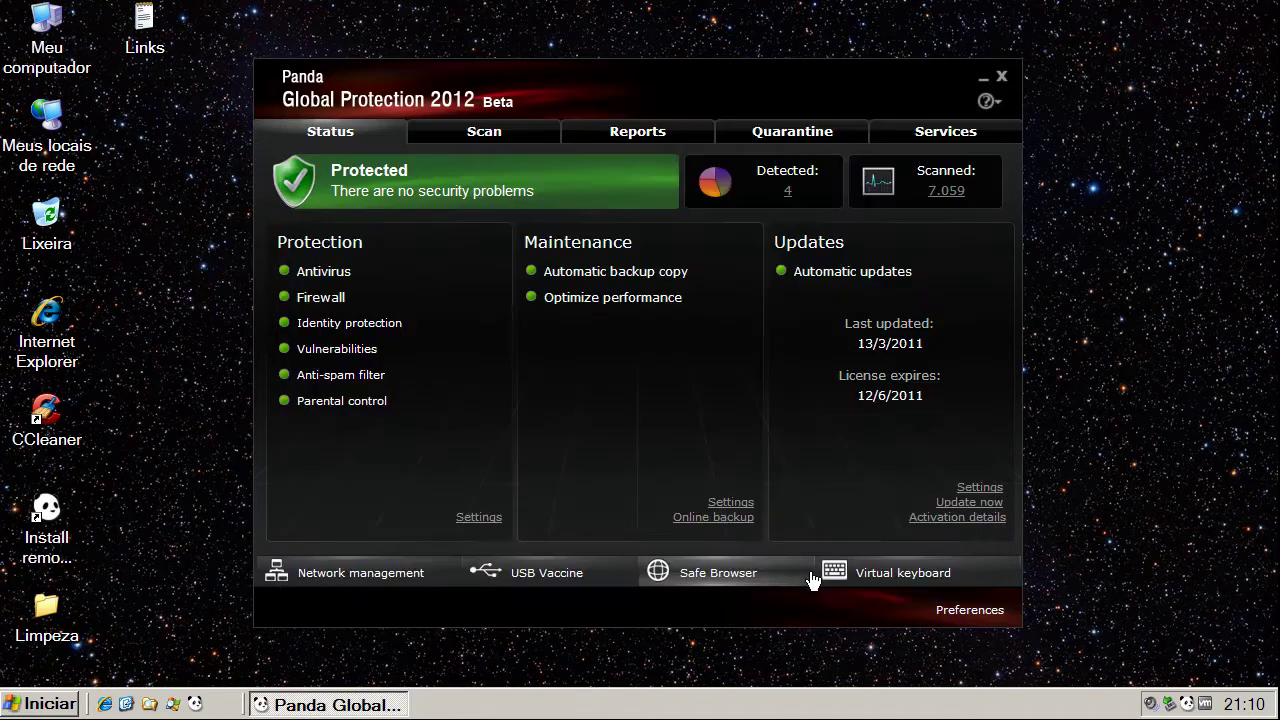
left_click(939, 132)
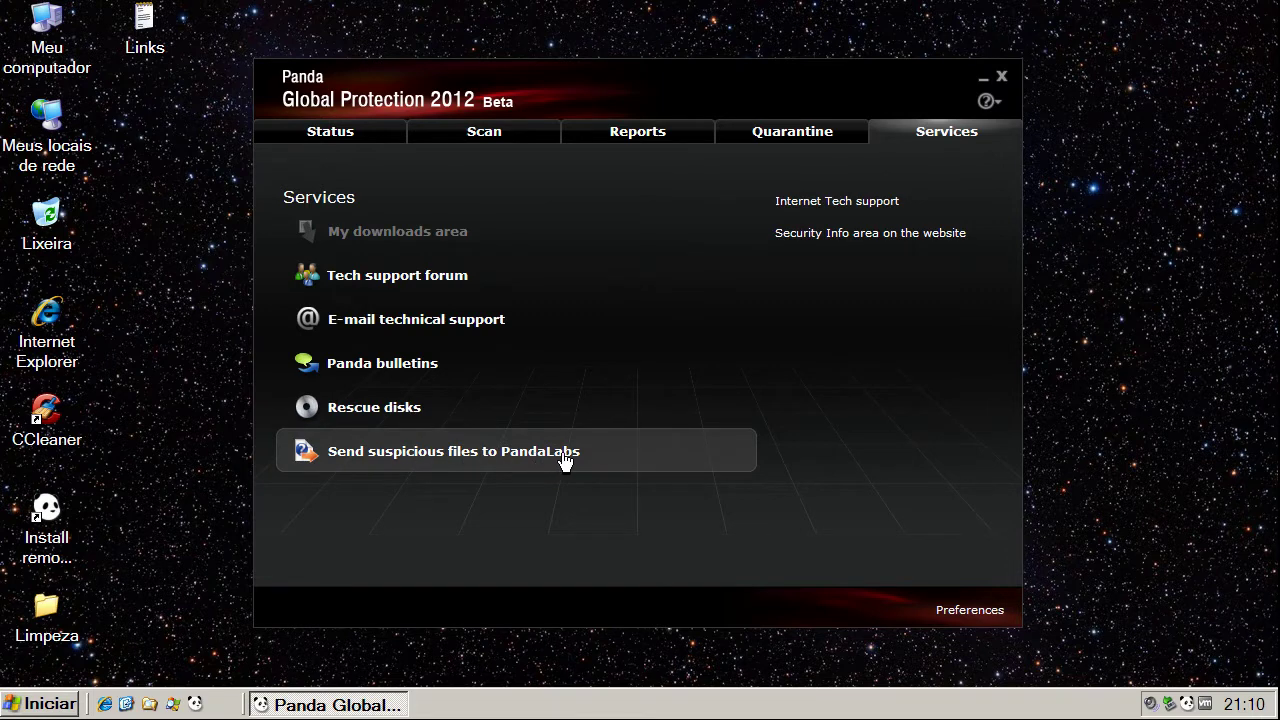
left_click(336, 134)
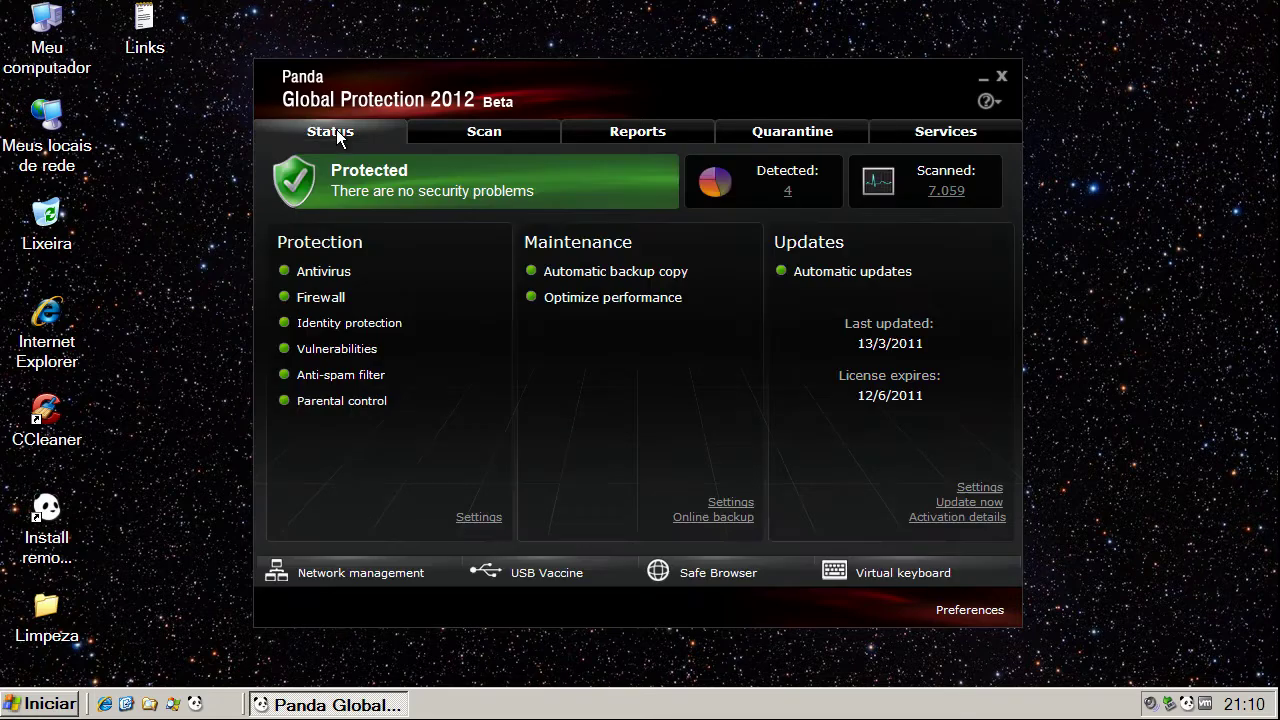
Run the update wizard to check for new updates, and close the wizard and the antivirus window.
left_click(958, 504)
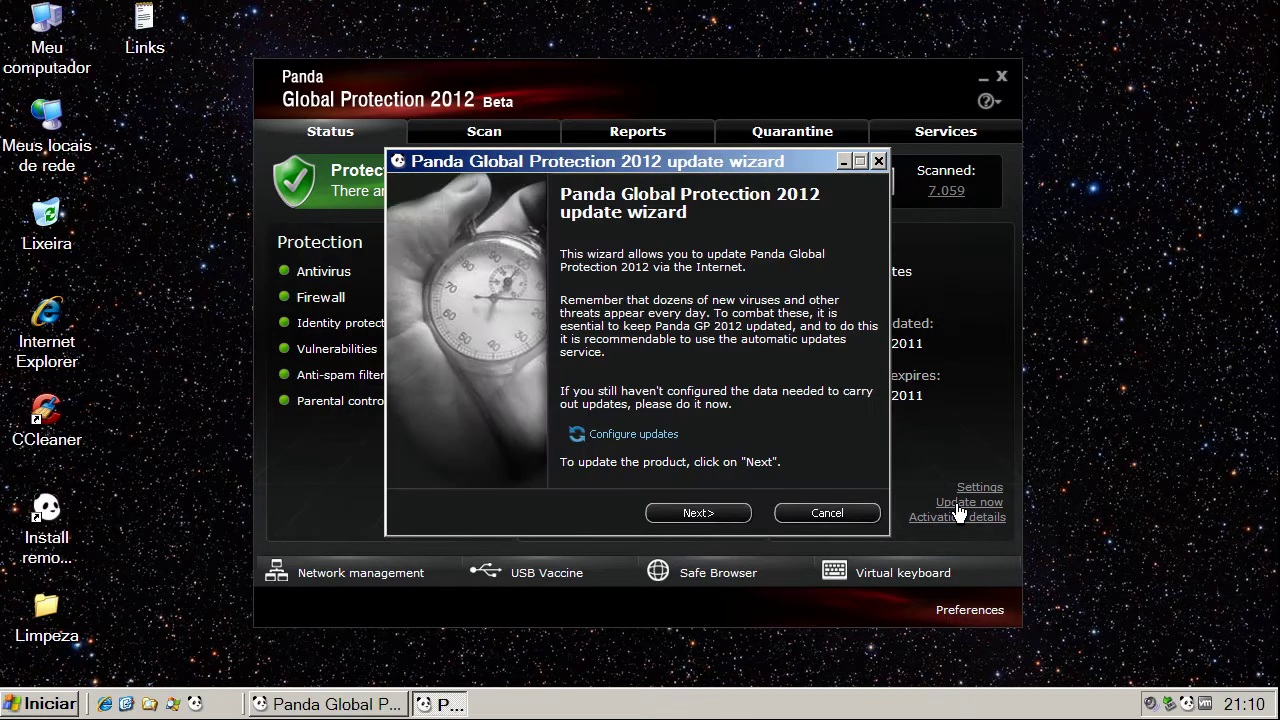
left_click(689, 514)
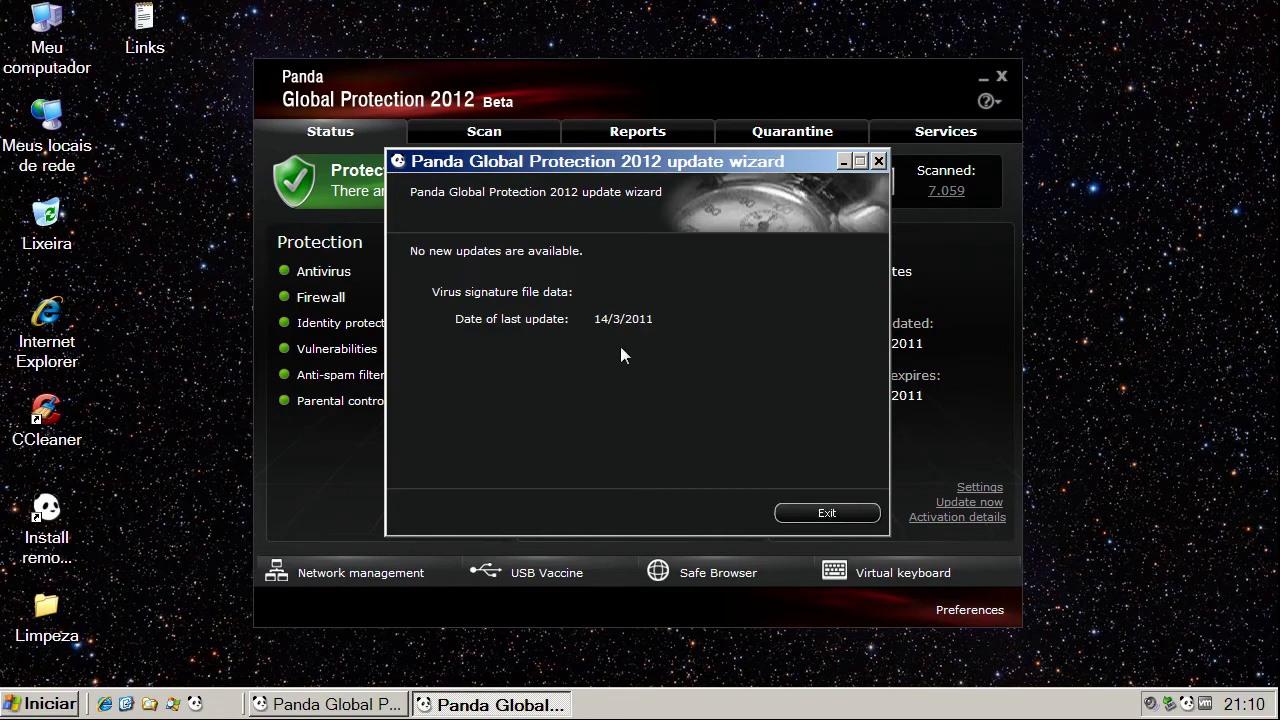
left_click(840, 515)
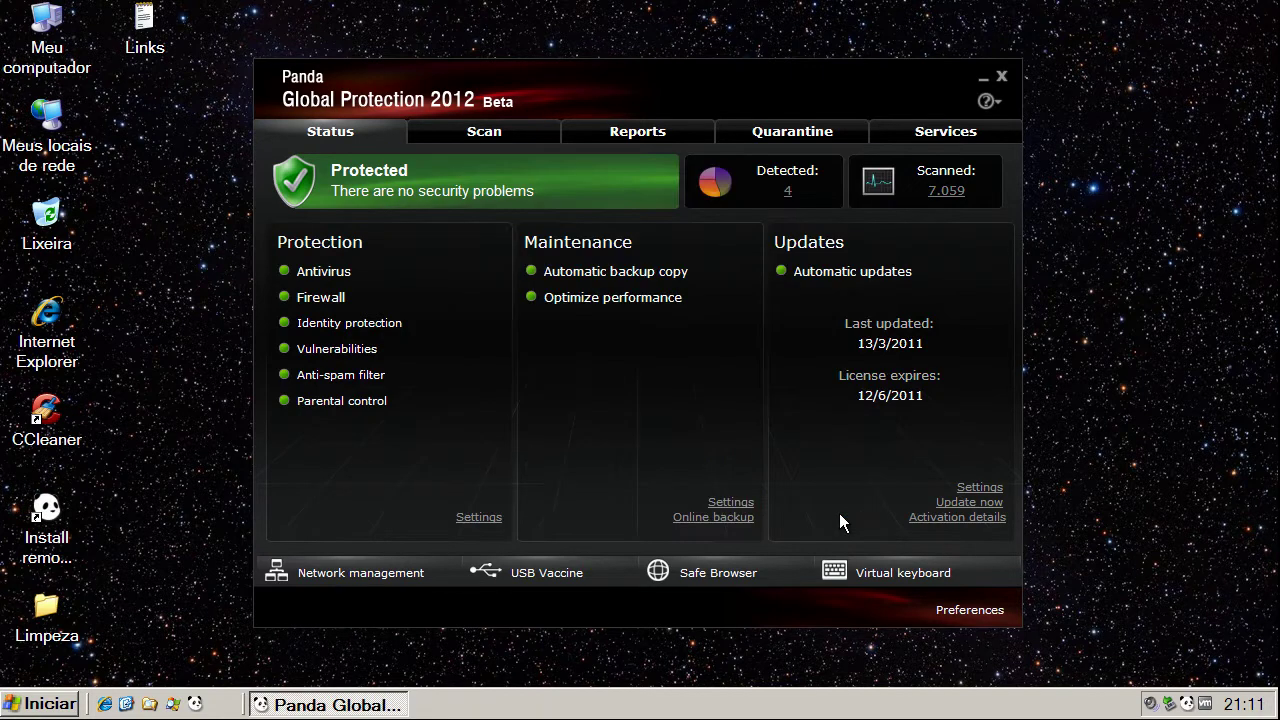
left_click(1001, 76)
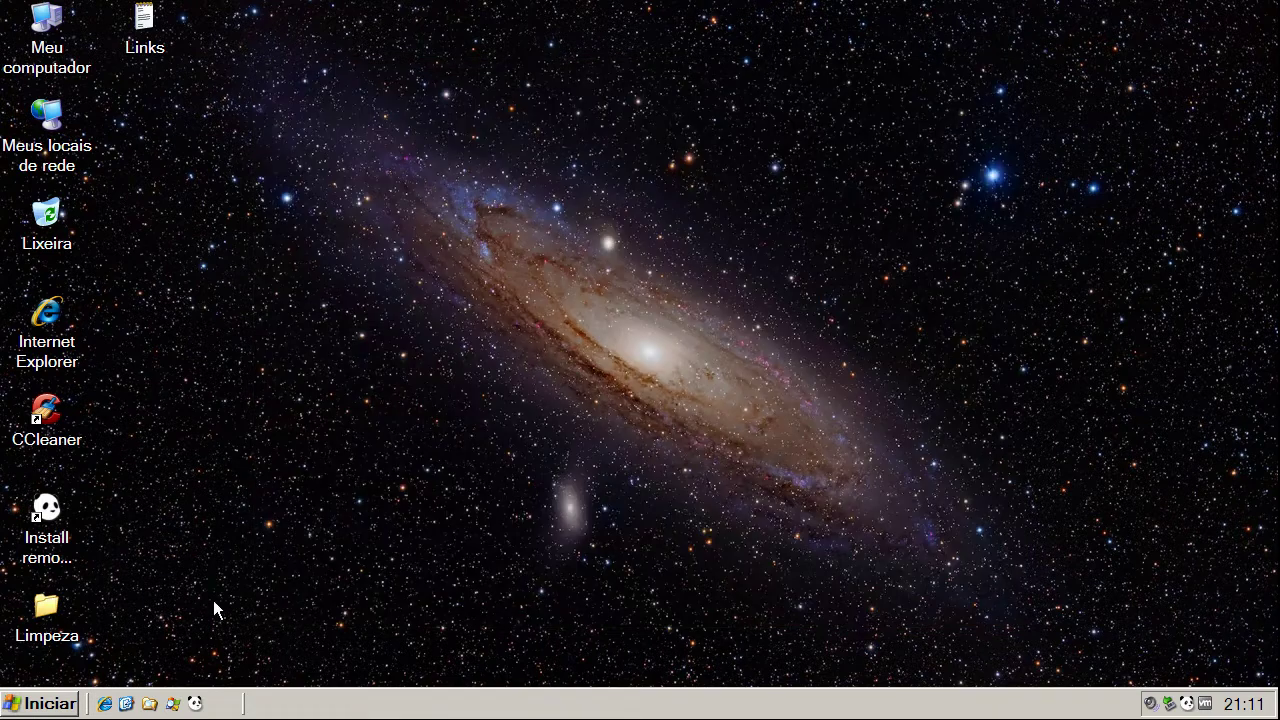
Open Process Explorer, examine the memory use of each Panda Security process from PSHost.exe to WebProxy.exe, and close it.
left_click(175, 705)
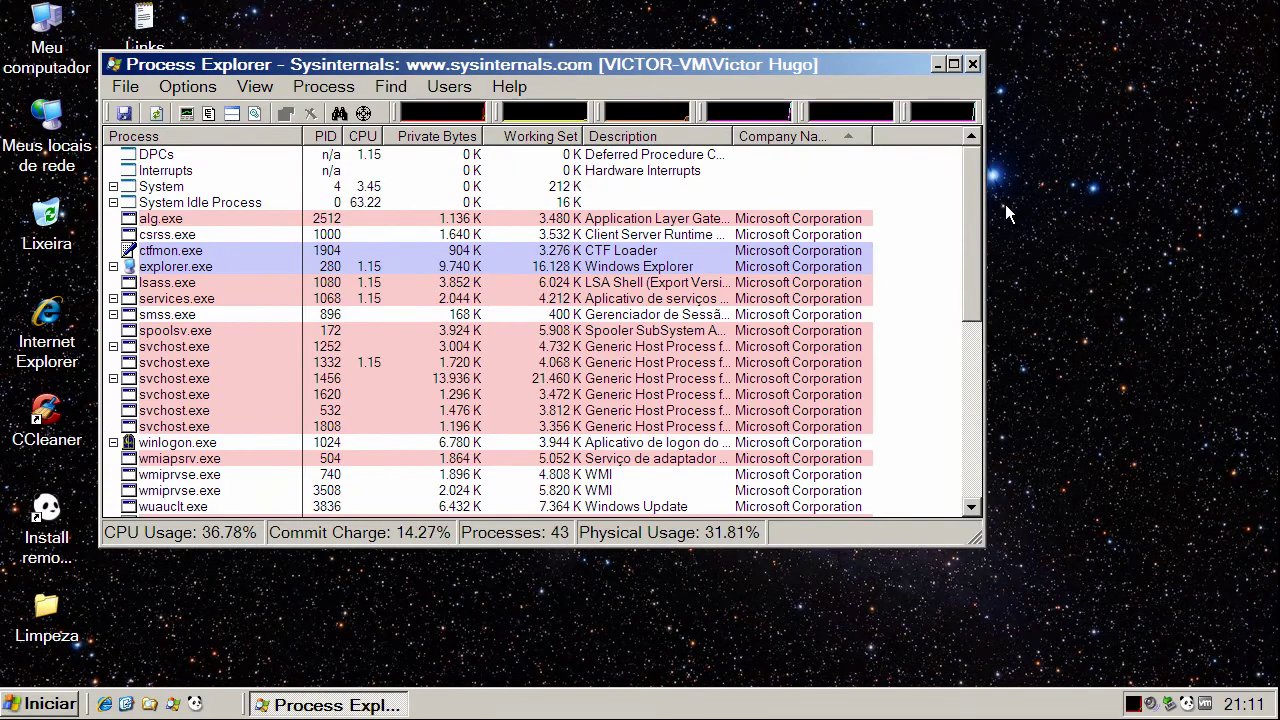
left_click_drag(976, 250, 961, 387)
left_click(614, 219)
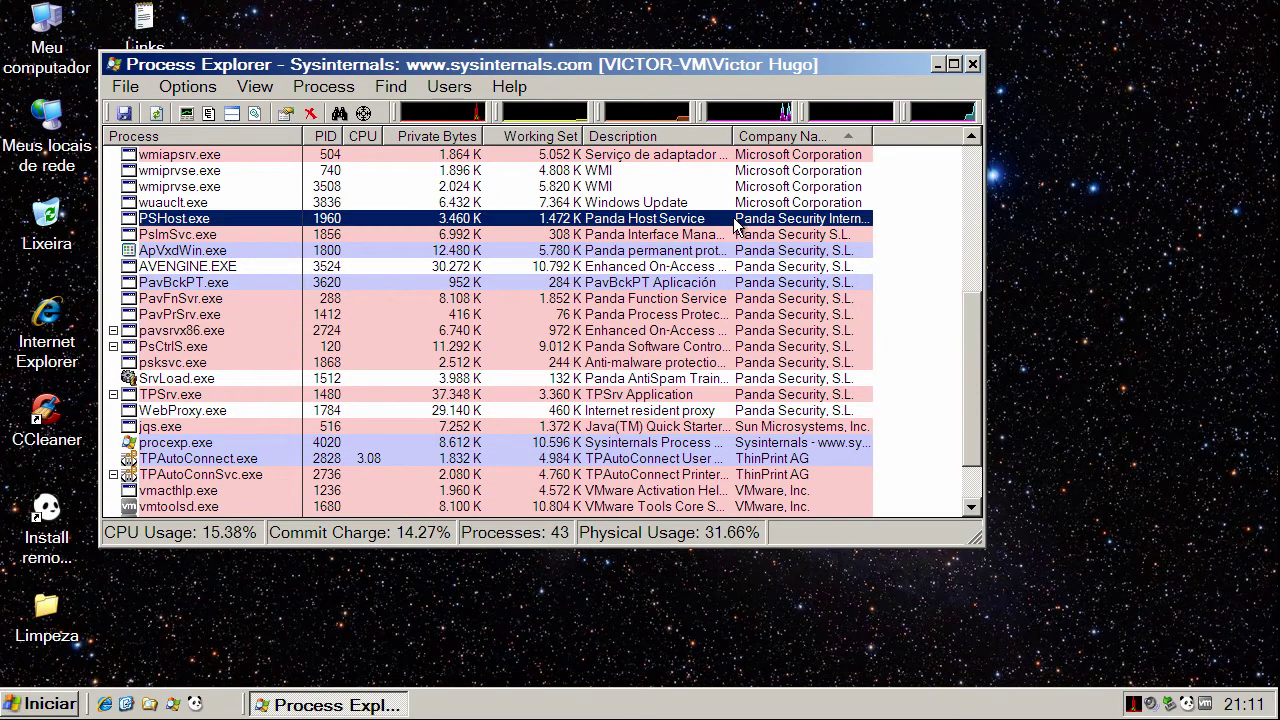
left_click(575, 237)
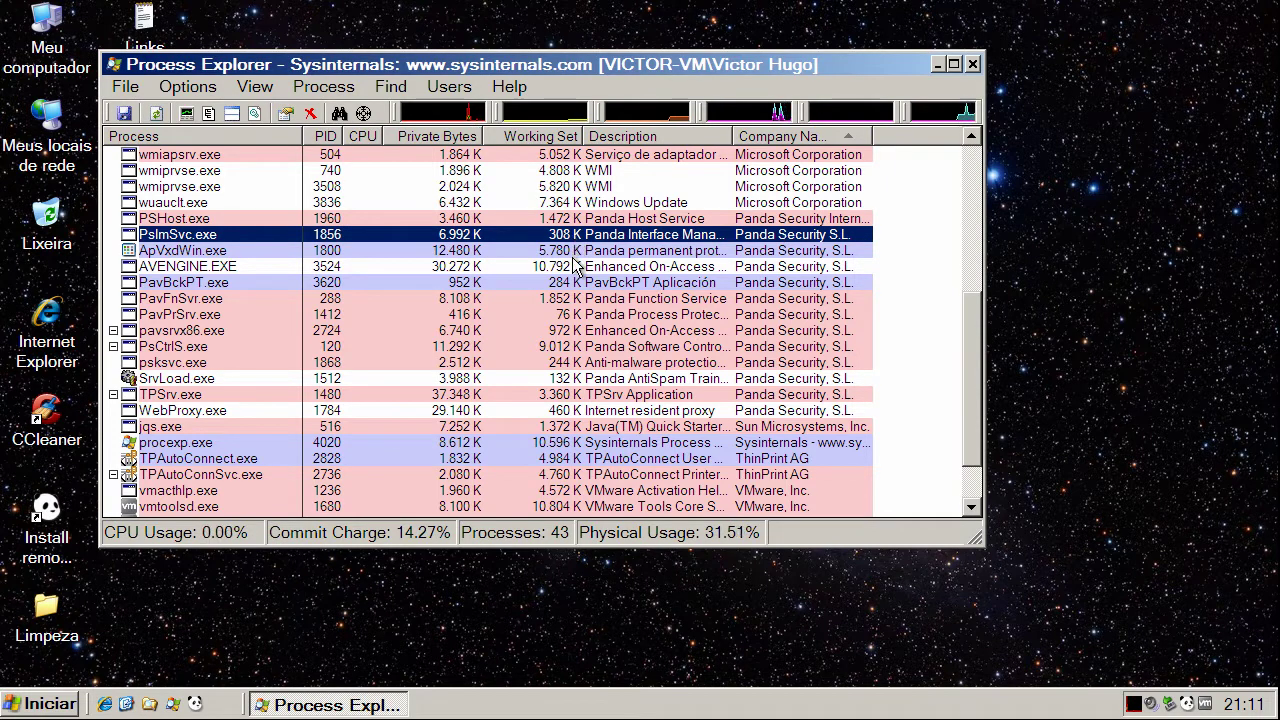
left_click(573, 252)
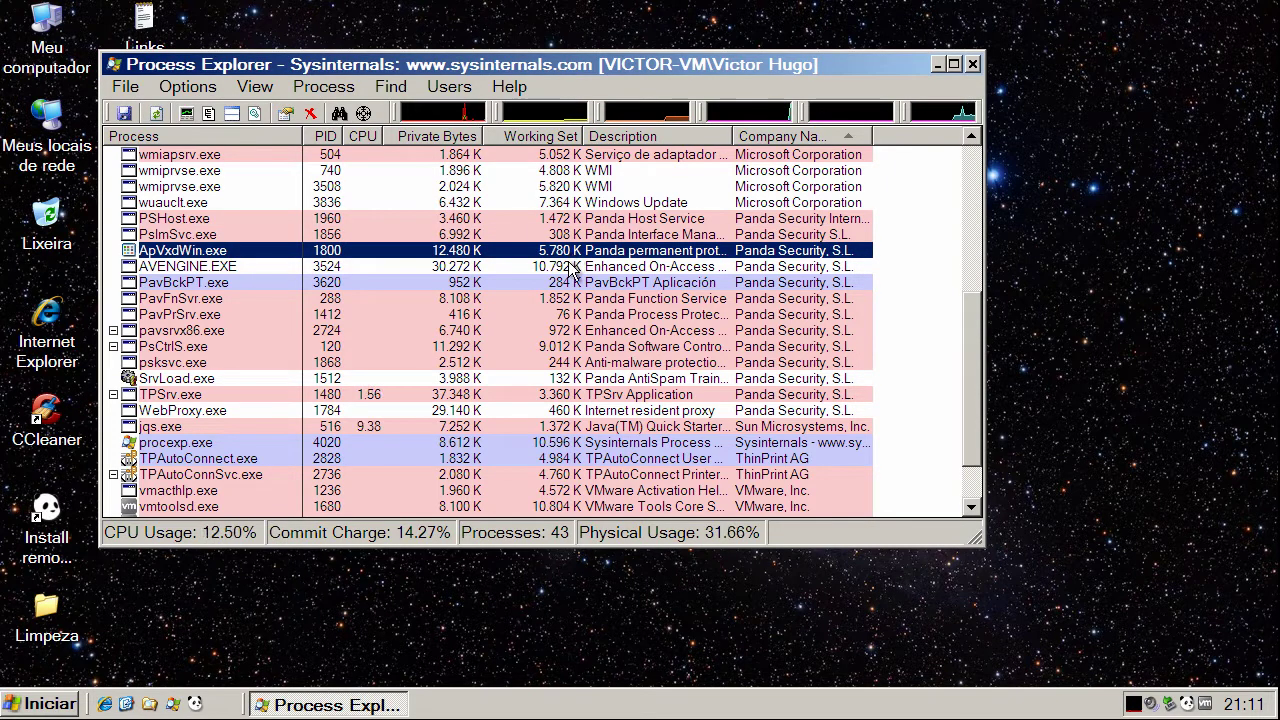
left_click(570, 270)
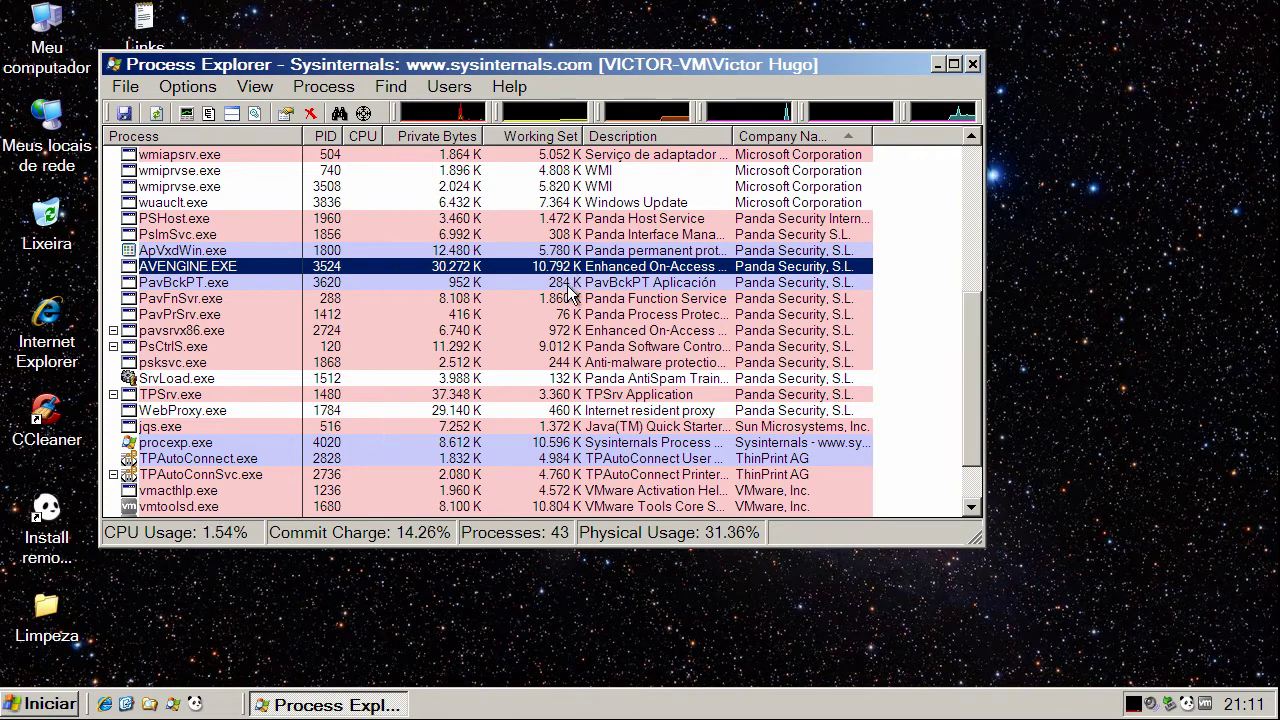
left_click(567, 283)
left_click(566, 298)
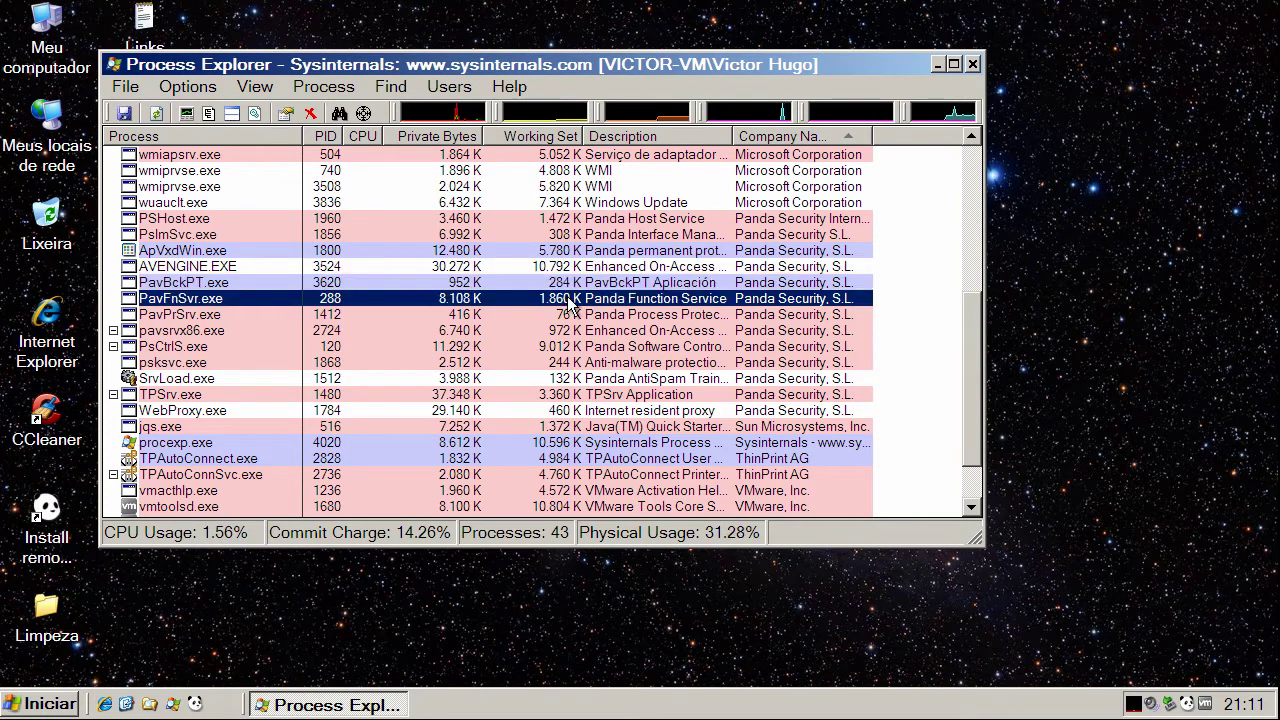
left_click(566, 316)
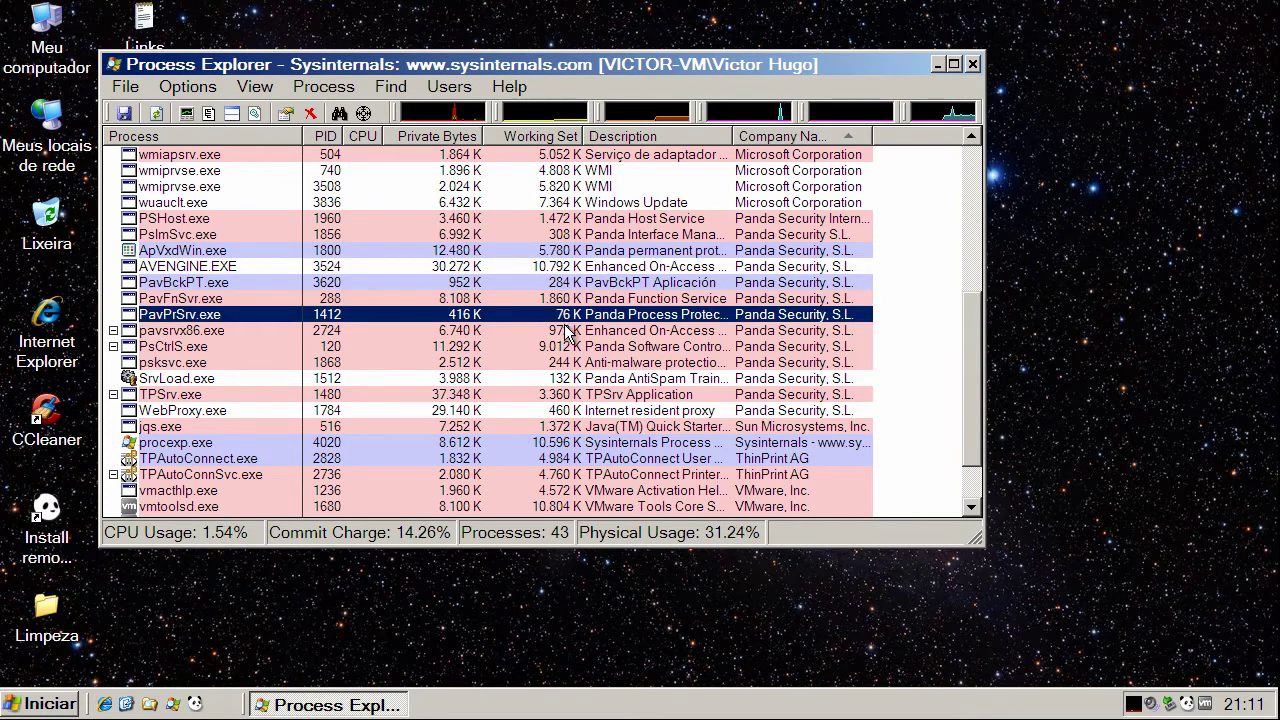
left_click(569, 332)
left_click(571, 347)
left_click(570, 364)
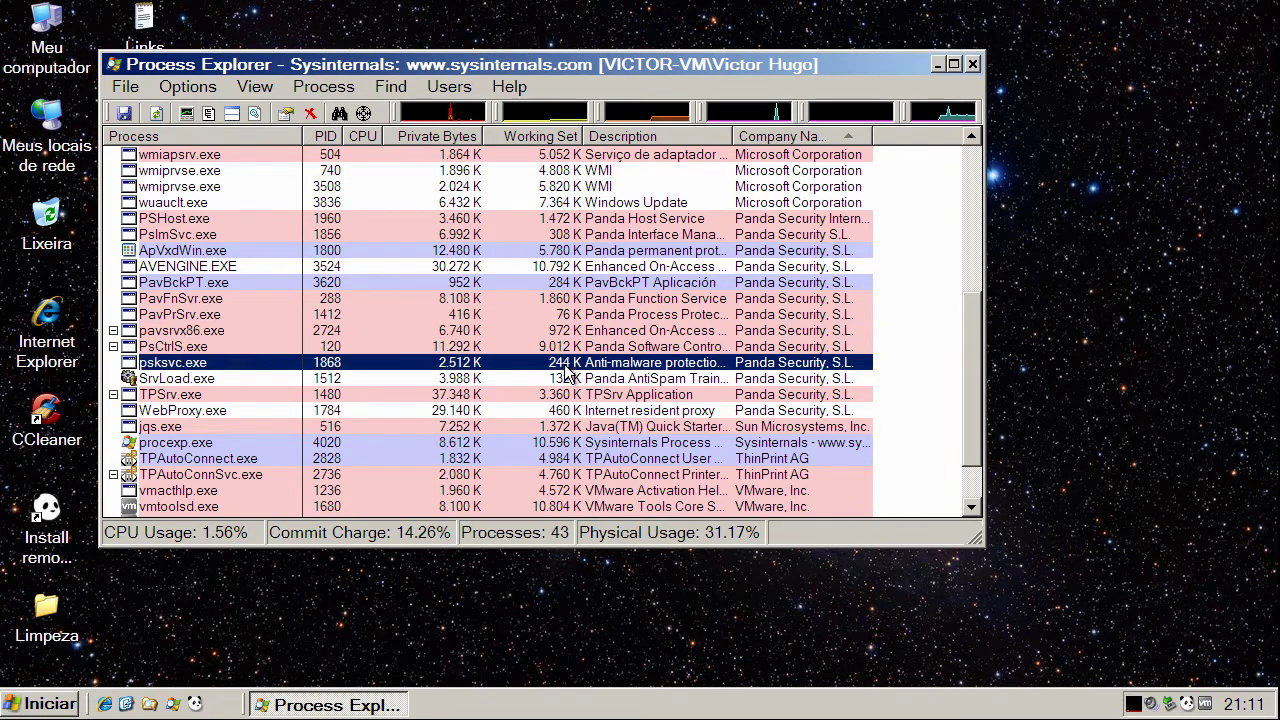
left_click(568, 380)
left_click(563, 396)
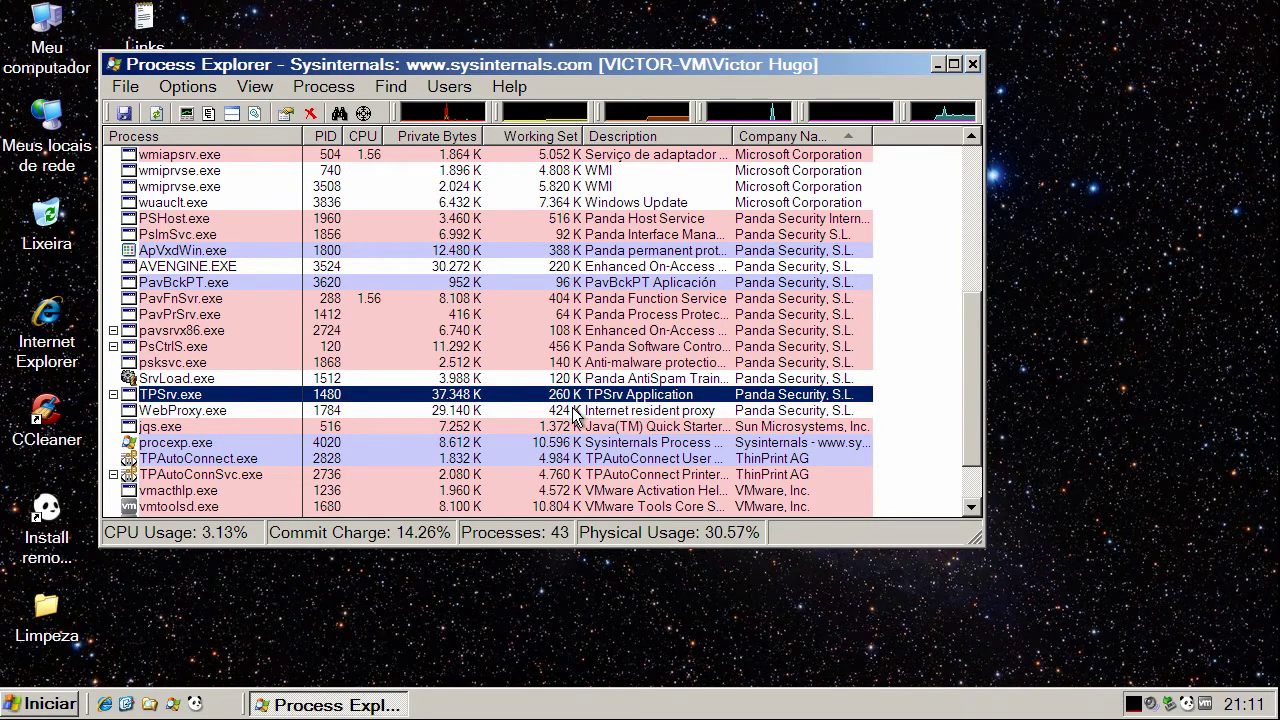
left_click(572, 411)
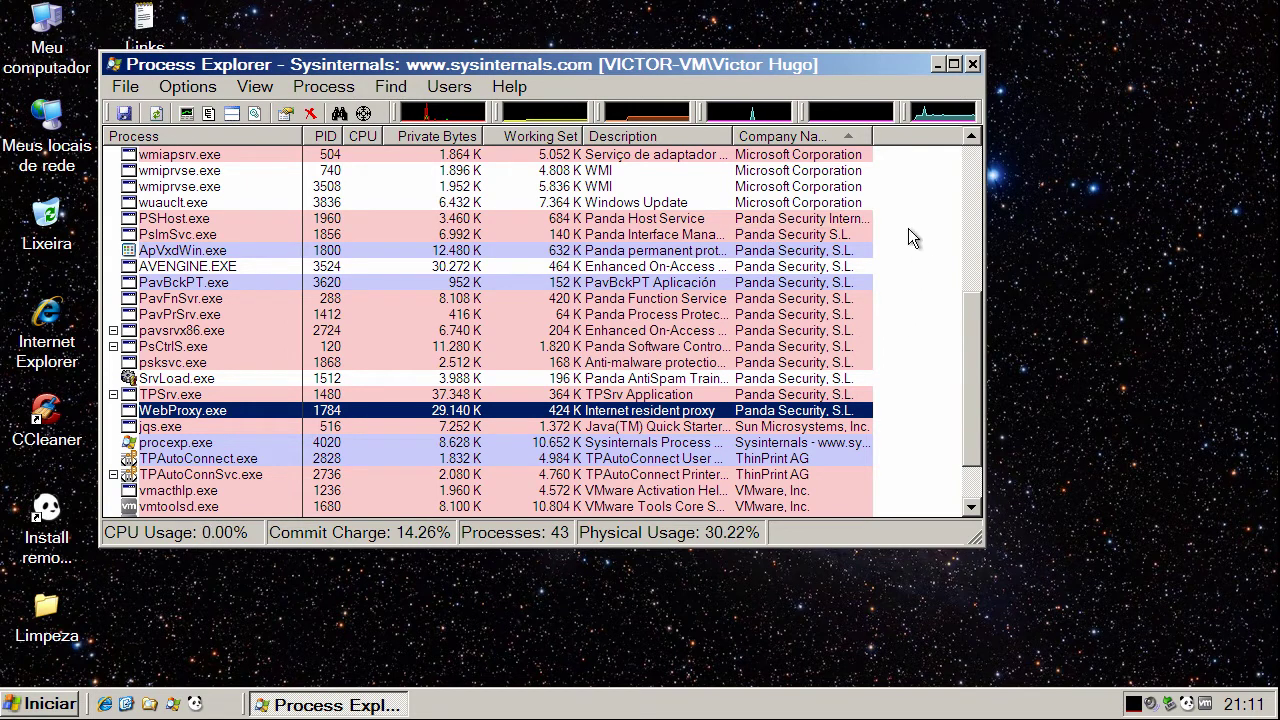
left_click(973, 65)
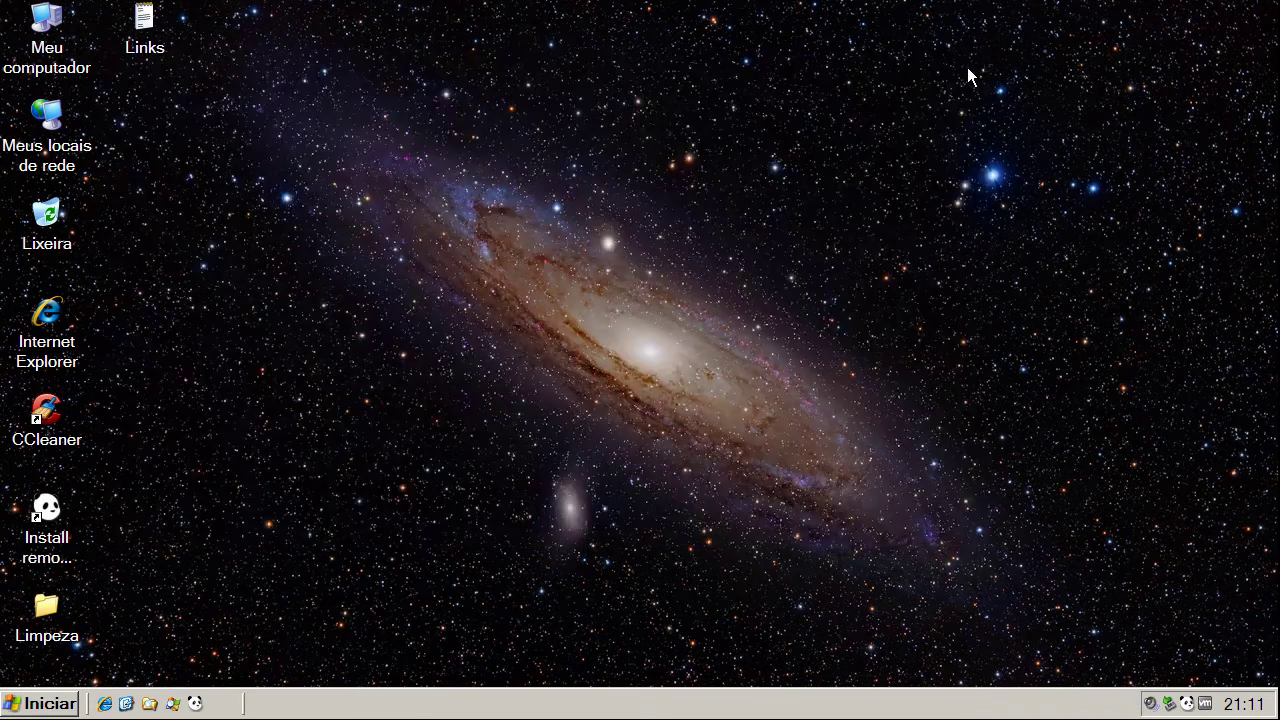
Open the Links text file on the desktop, copy the malware link gimigimi1.com/web/ldr.exe, and minimize the file.
double_click(145, 33)
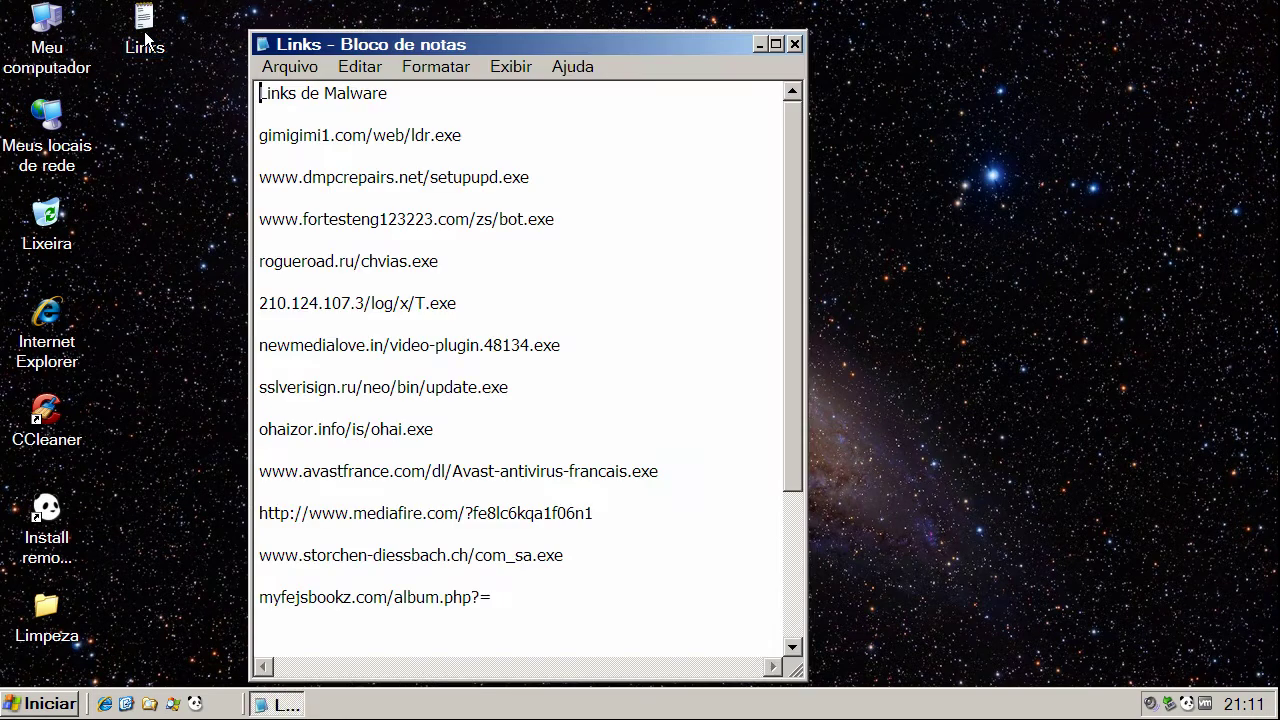
double_click(372, 140)
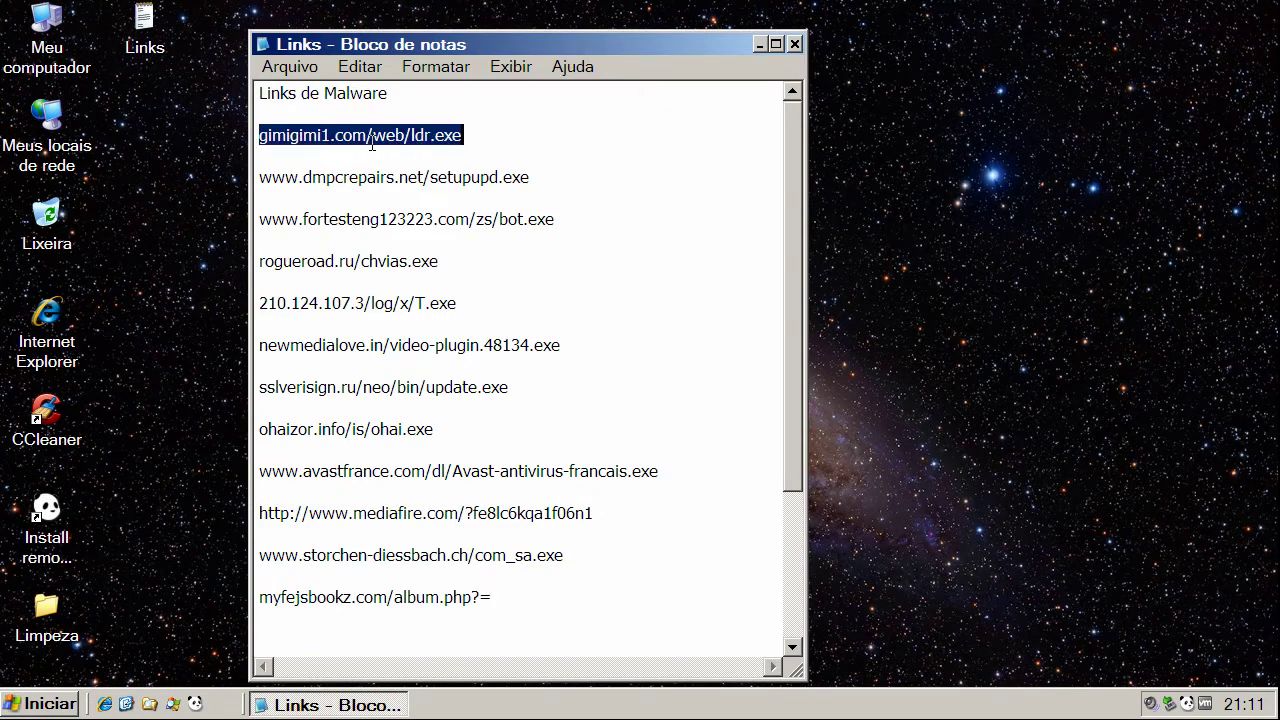
right_click(376, 144)
left_click(428, 214)
left_click(760, 44)
Test the copied link gimigimi1.com/web/ldr.exe in Internet Explorer, and return to the browser's home page.
left_click(104, 704)
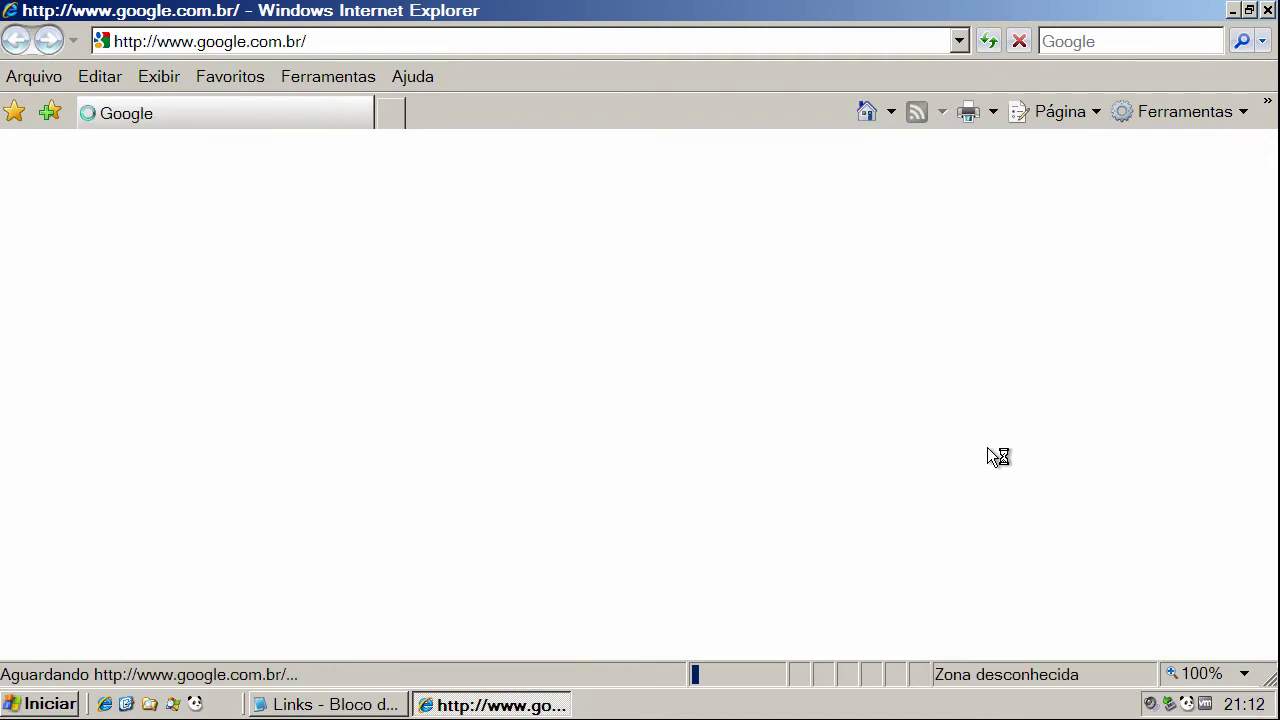
left_click(231, 40)
key("ctrl+v")
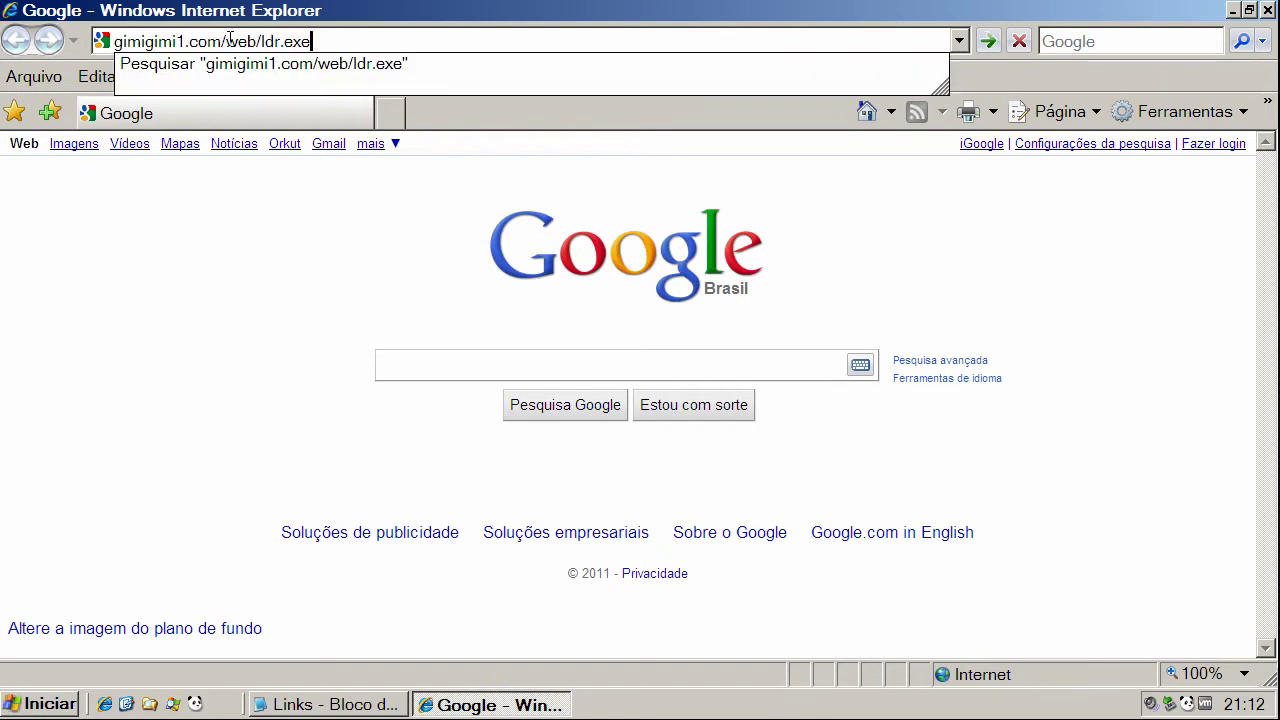
key("Return")
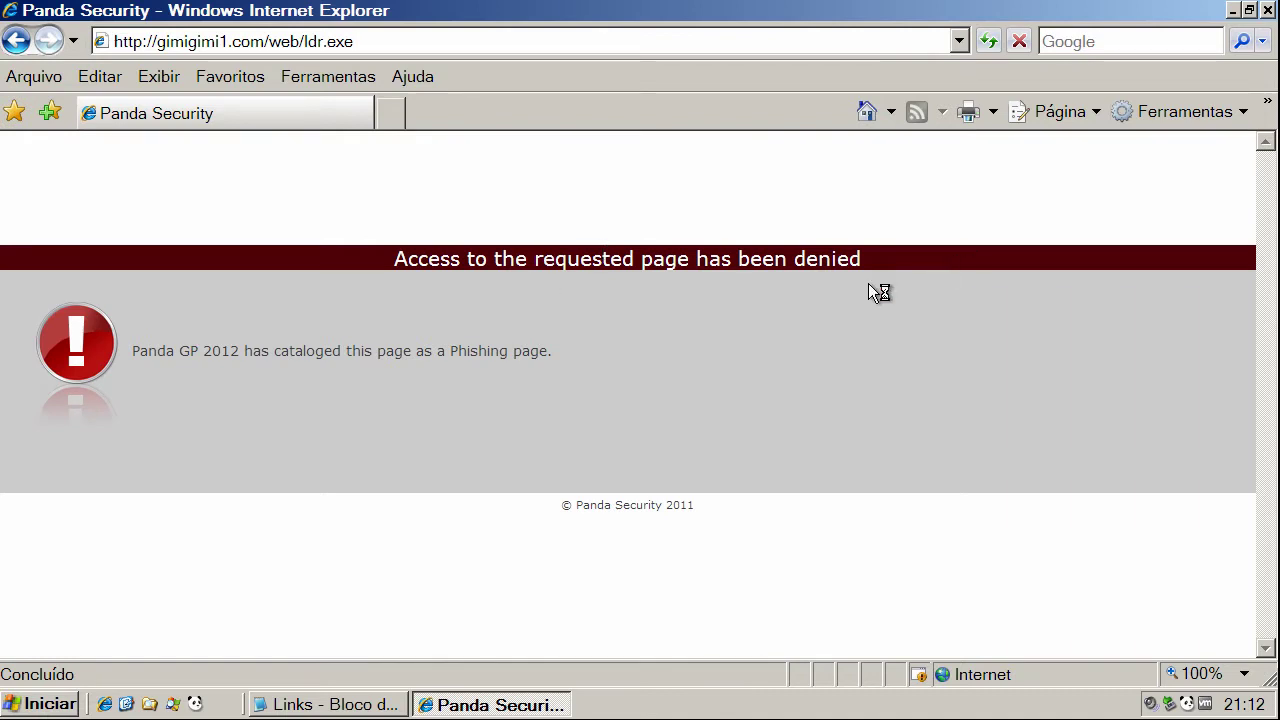
left_click(867, 112)
left_click(328, 704)
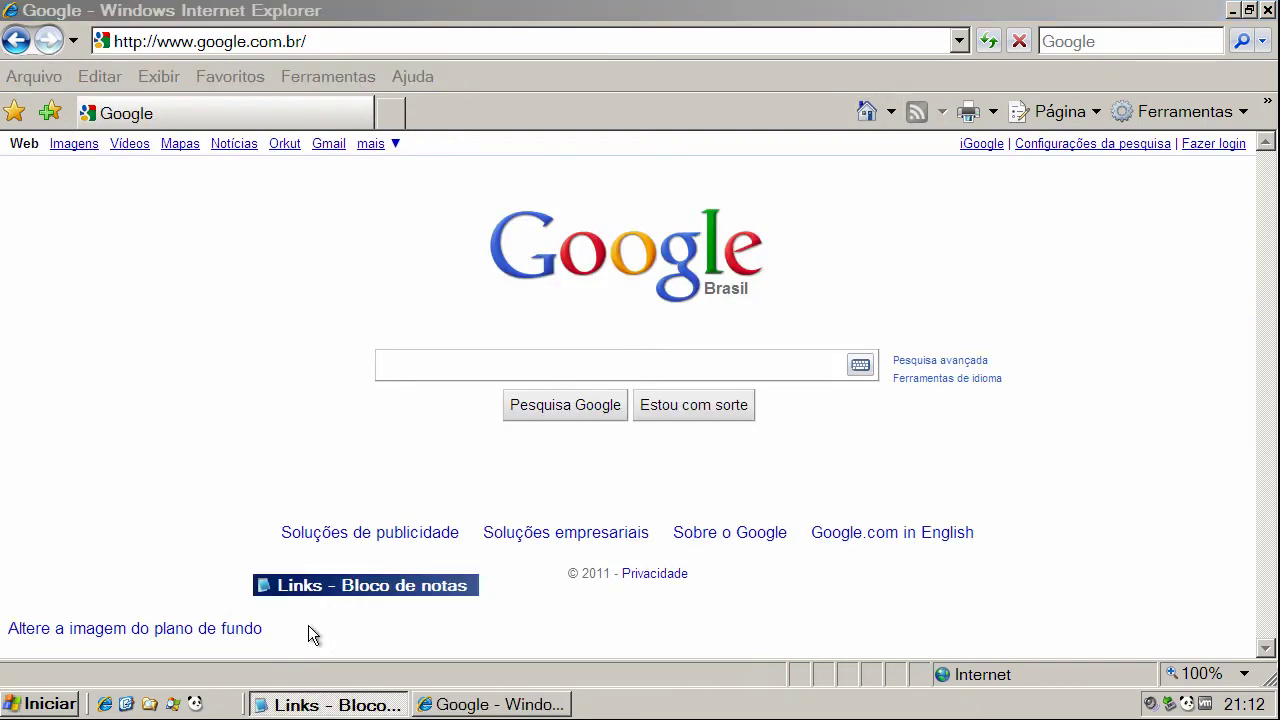
double_click(362, 178)
right_click(362, 178)
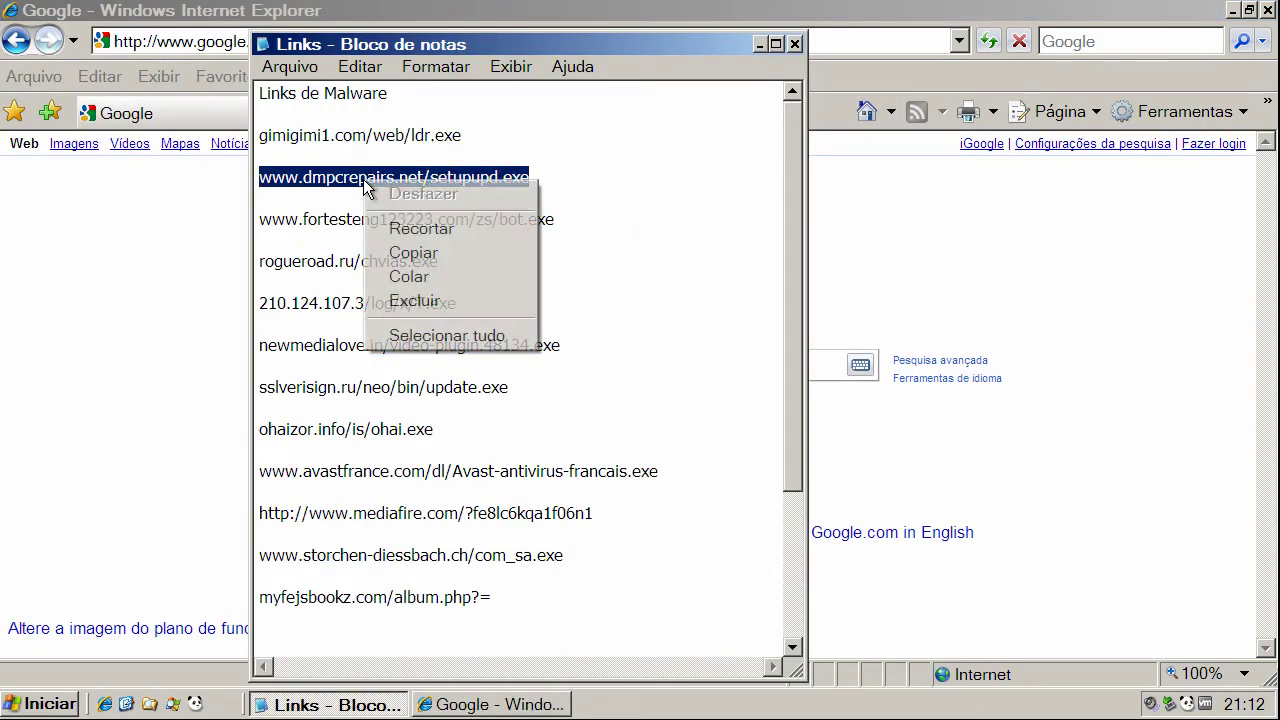
left_click(420, 251)
left_click(181, 44)
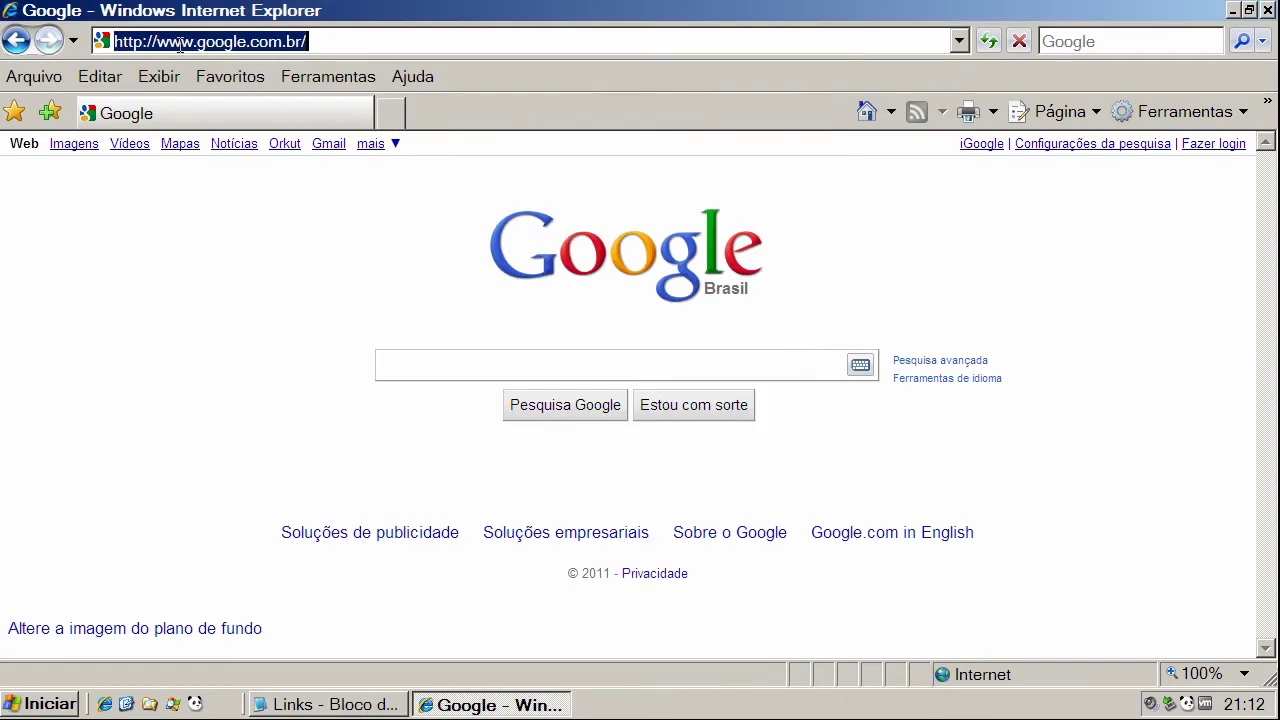
key("ctrl+v")
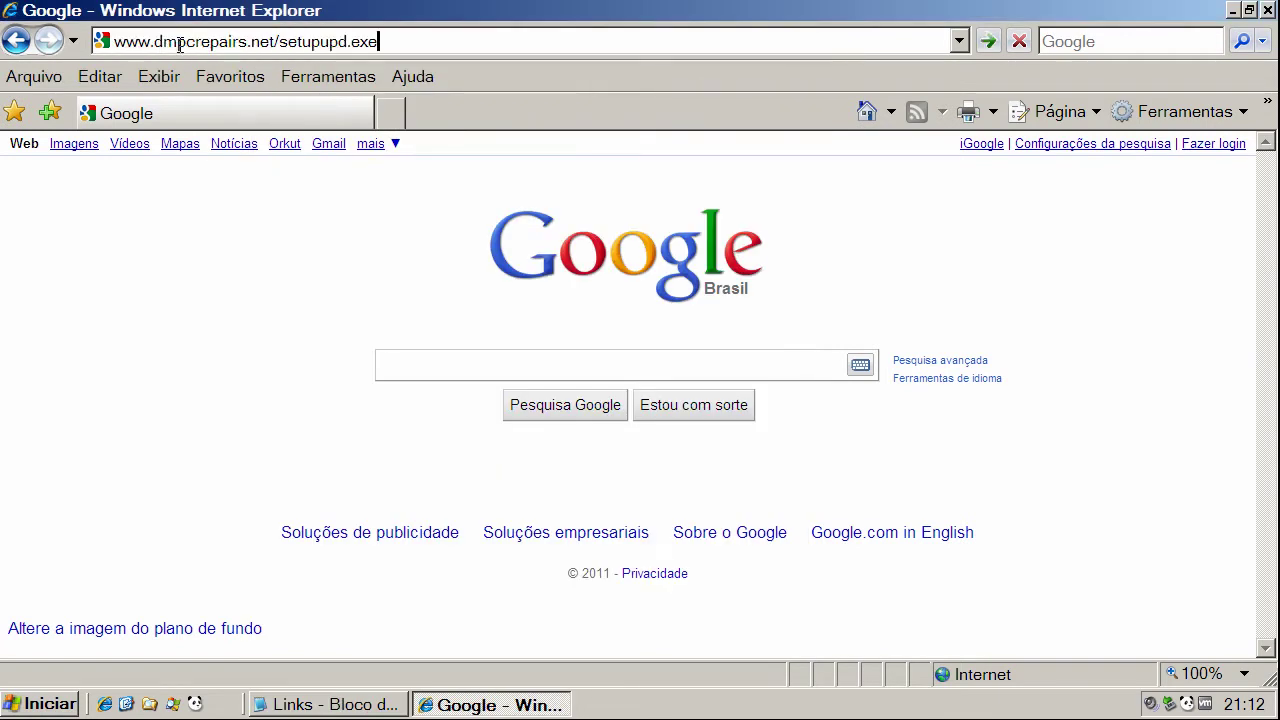
key("Return")
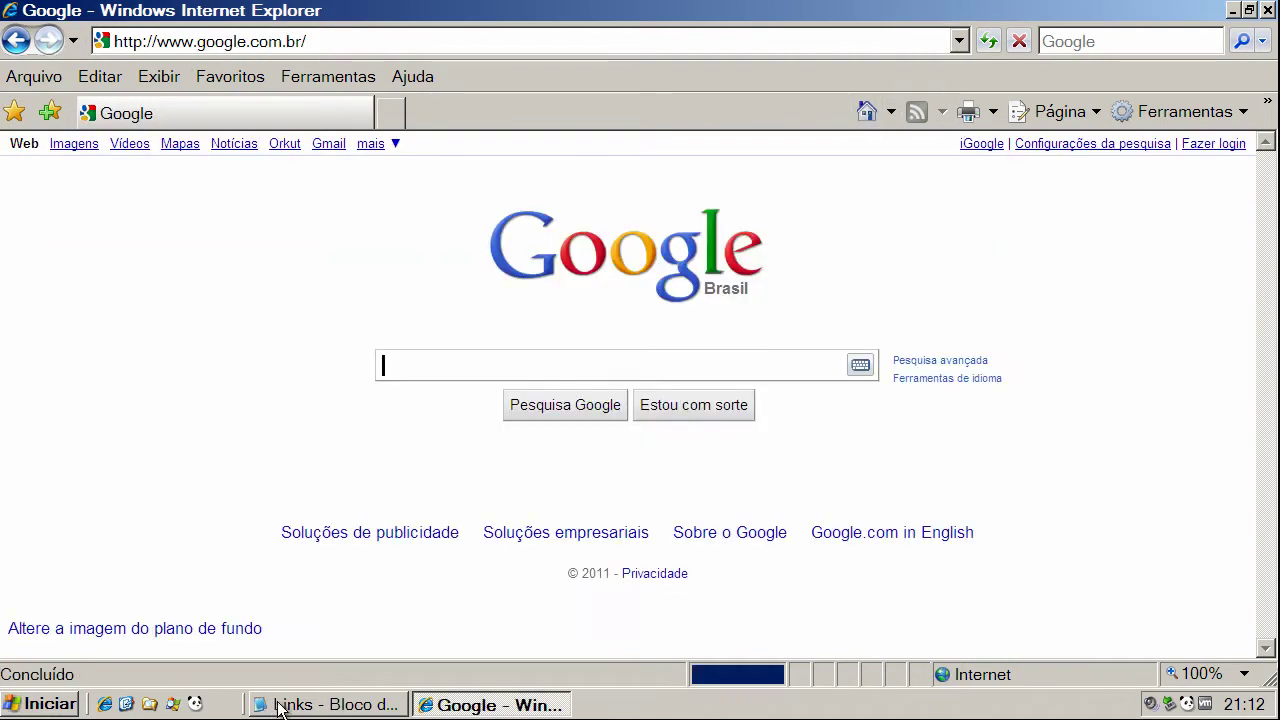
left_click(283, 705)
double_click(303, 214)
right_click(304, 219)
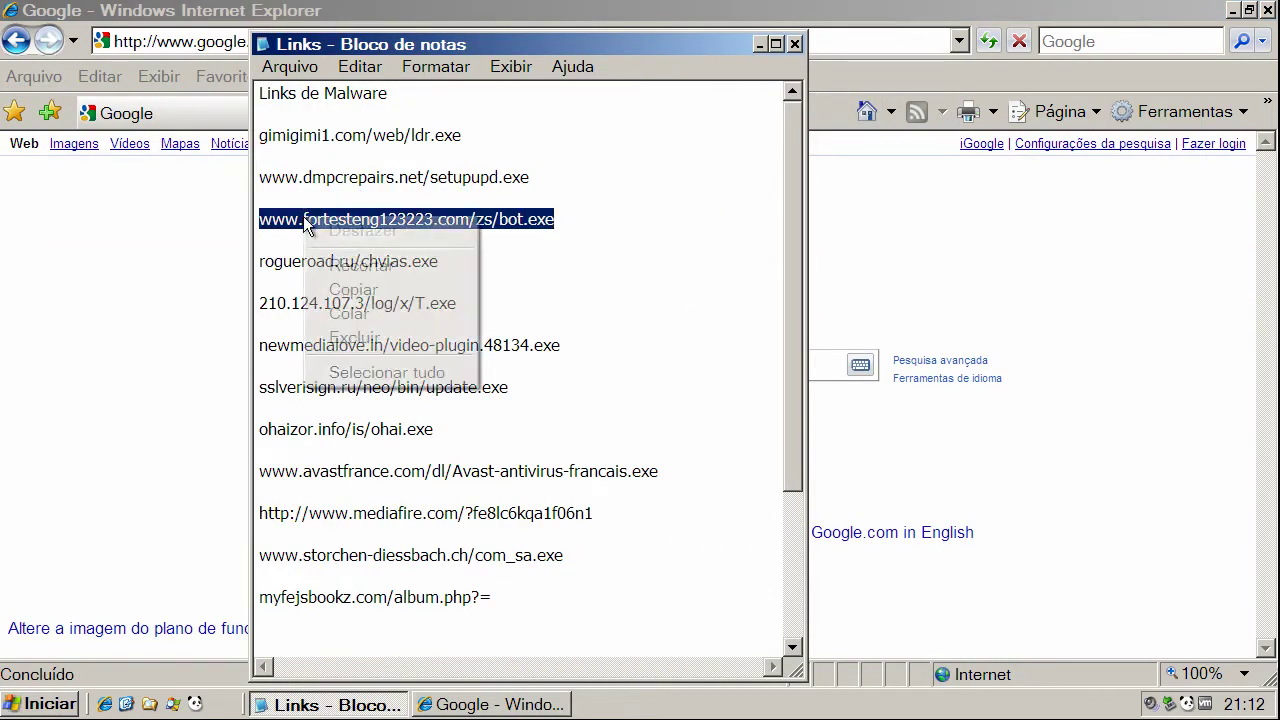
left_click(343, 289)
left_click(162, 46)
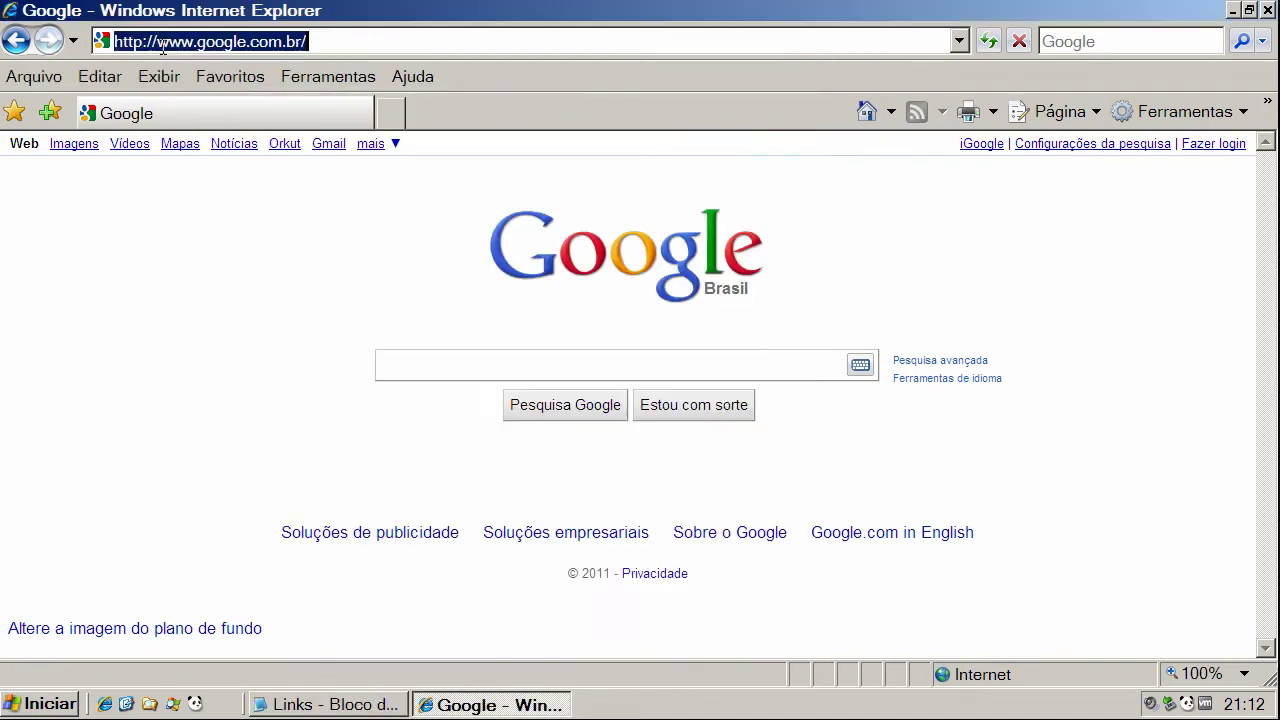
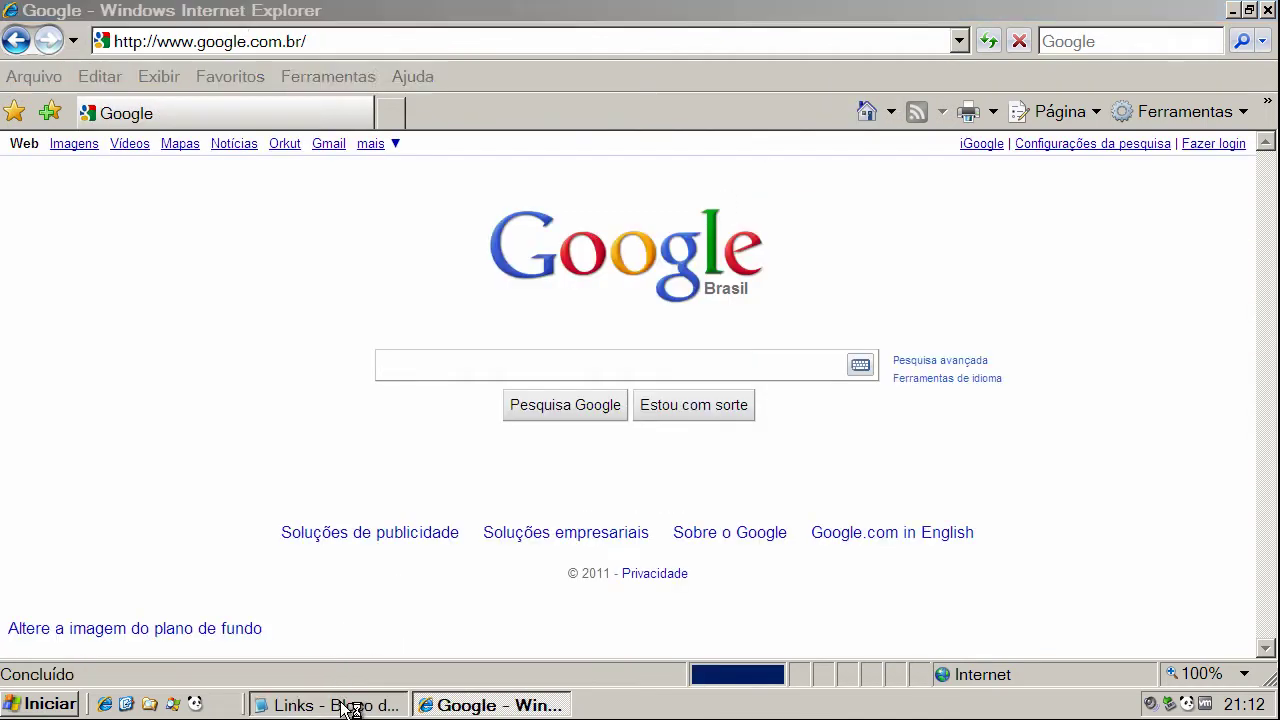
Test the link rogueroad.ru/chvias.exe from the Links file in Internet Explorer, and return to the browser's home page.
left_click(340, 704)
double_click(357, 261)
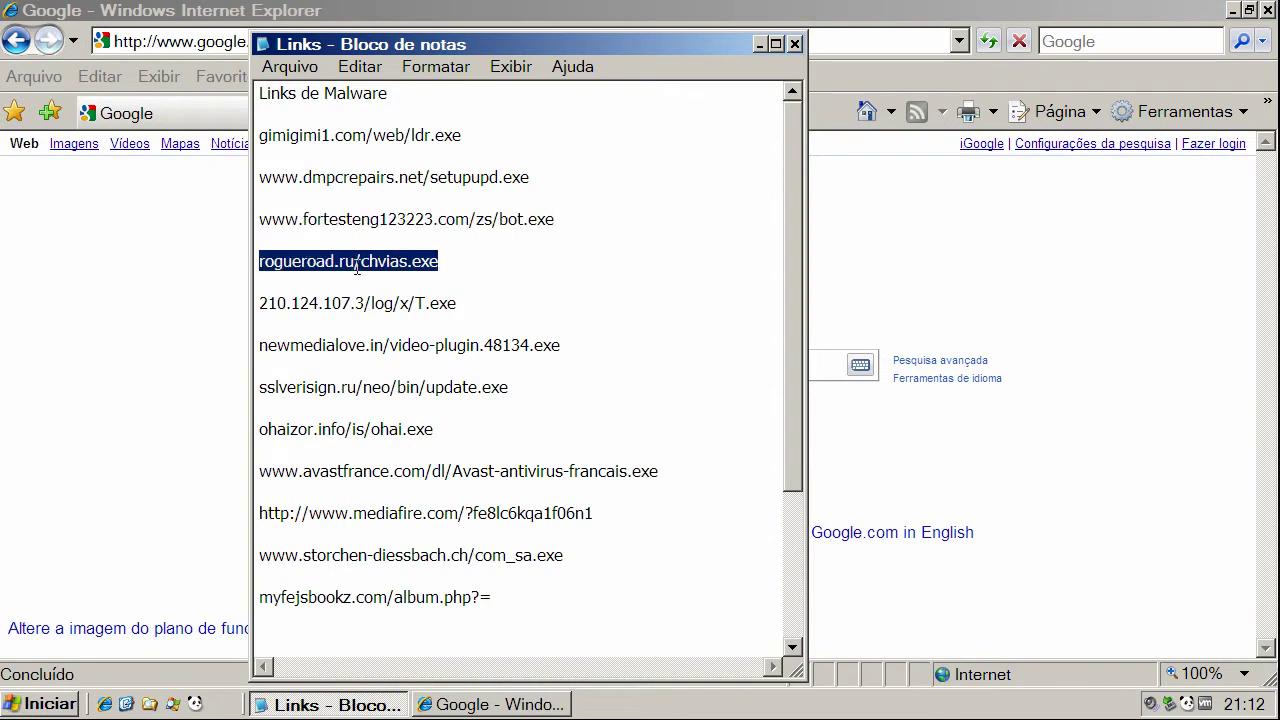
right_click(357, 266)
left_click(407, 341)
left_click(172, 41)
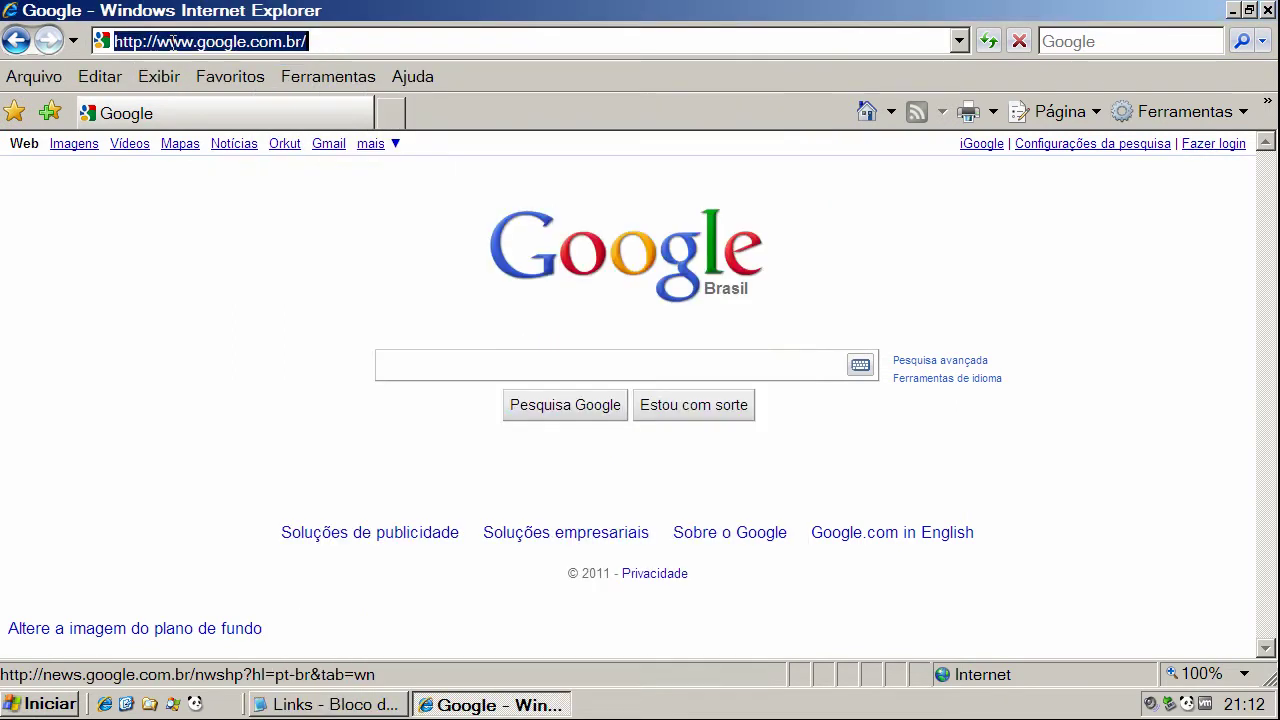
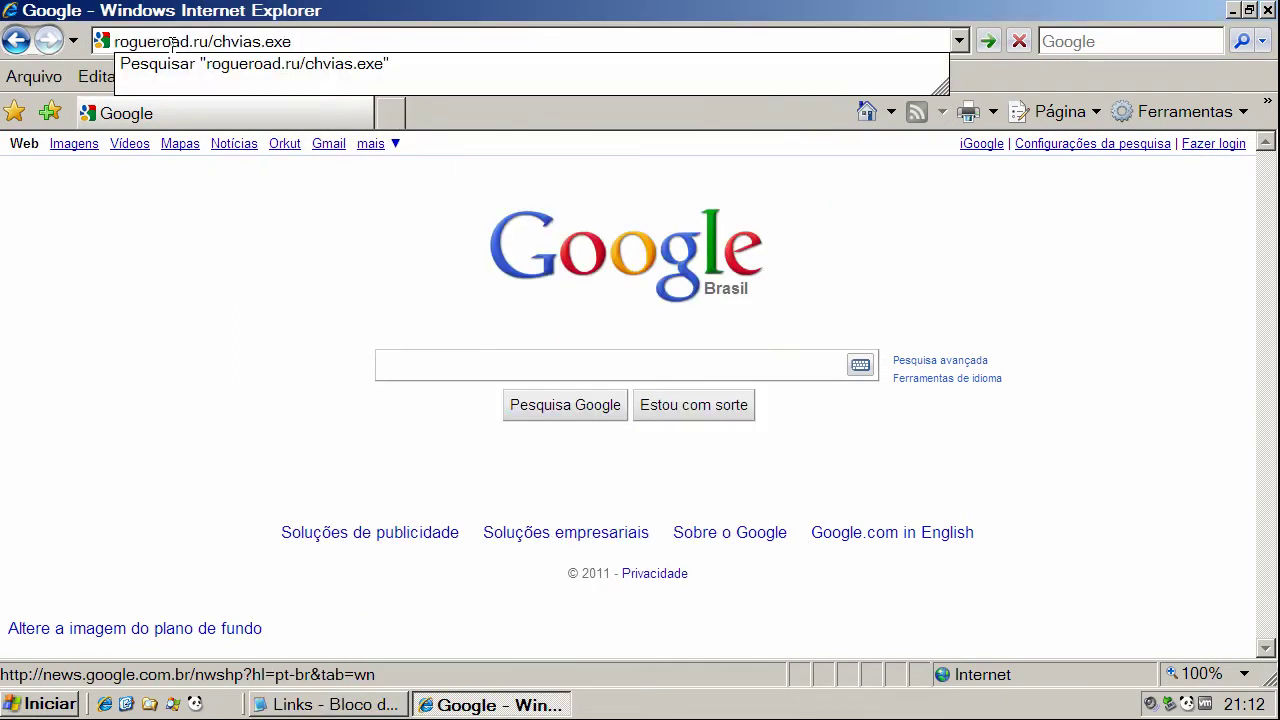
key("Return")
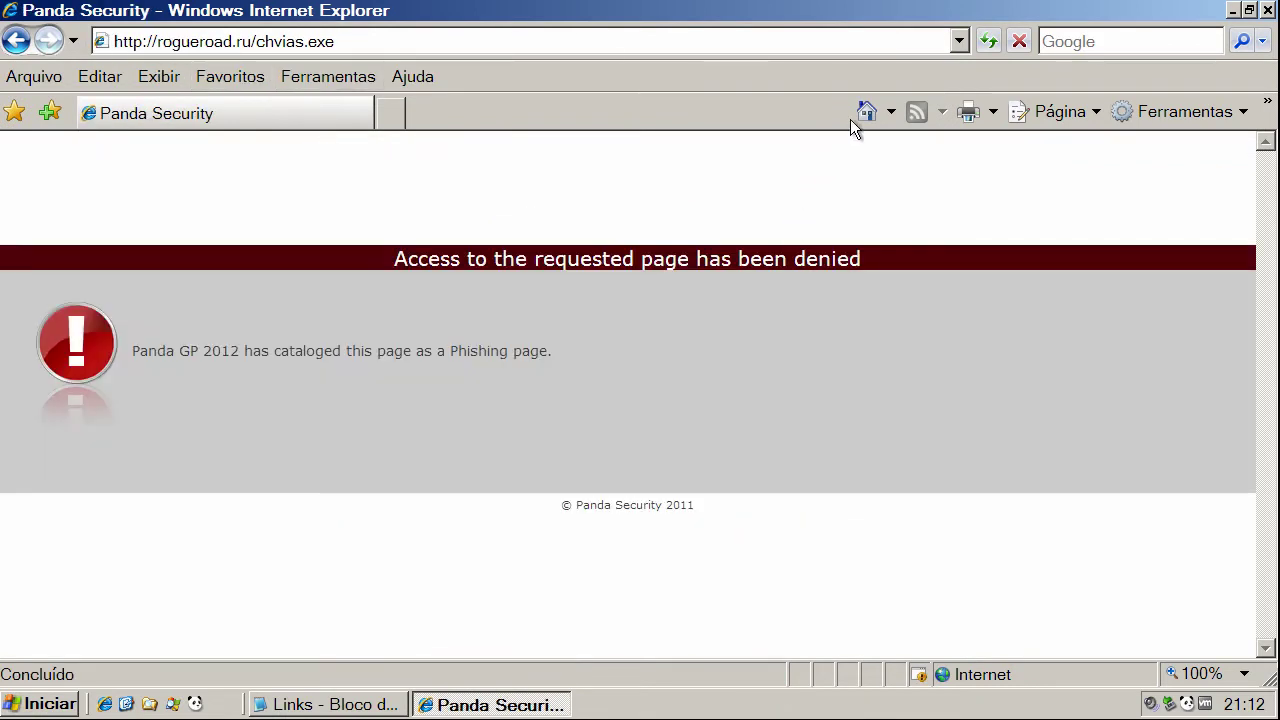
left_click(856, 112)
Test the link 210.124.107.3/log/x/T.exe from the Links file in the browser, and check the Panda Security processes in Process Explorer.
left_click(335, 704)
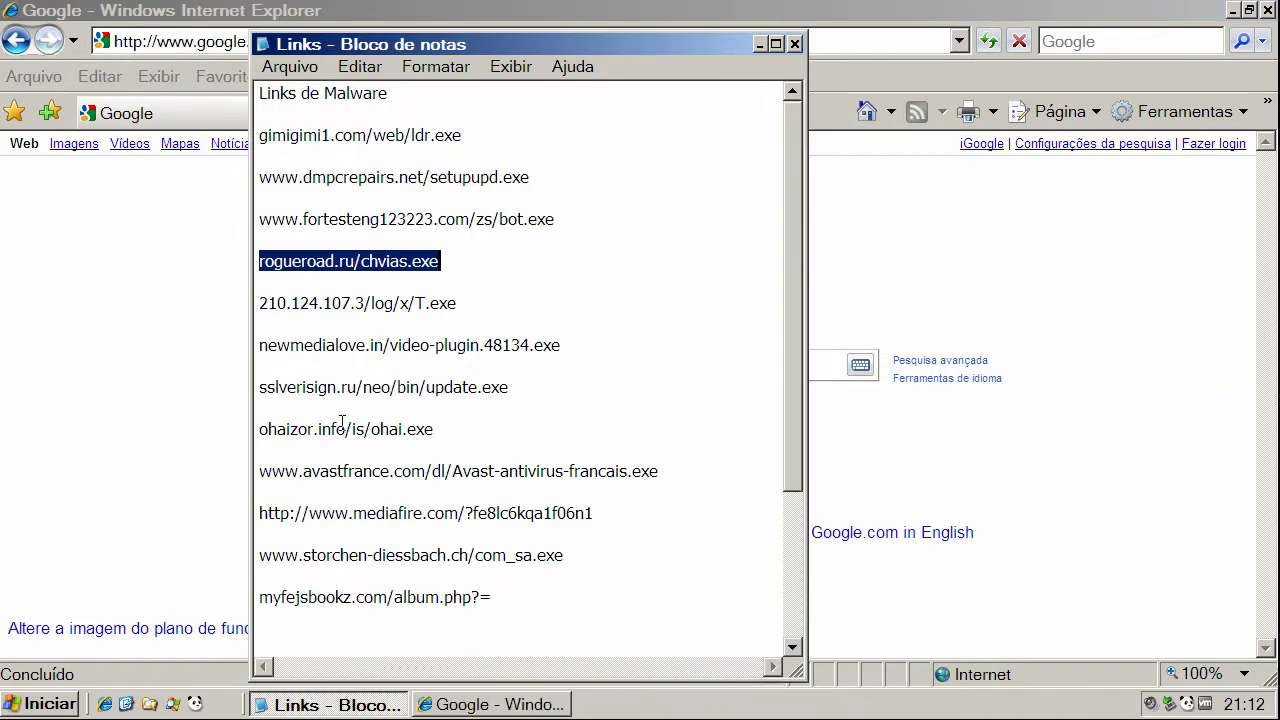
double_click(357, 303)
right_click(357, 305)
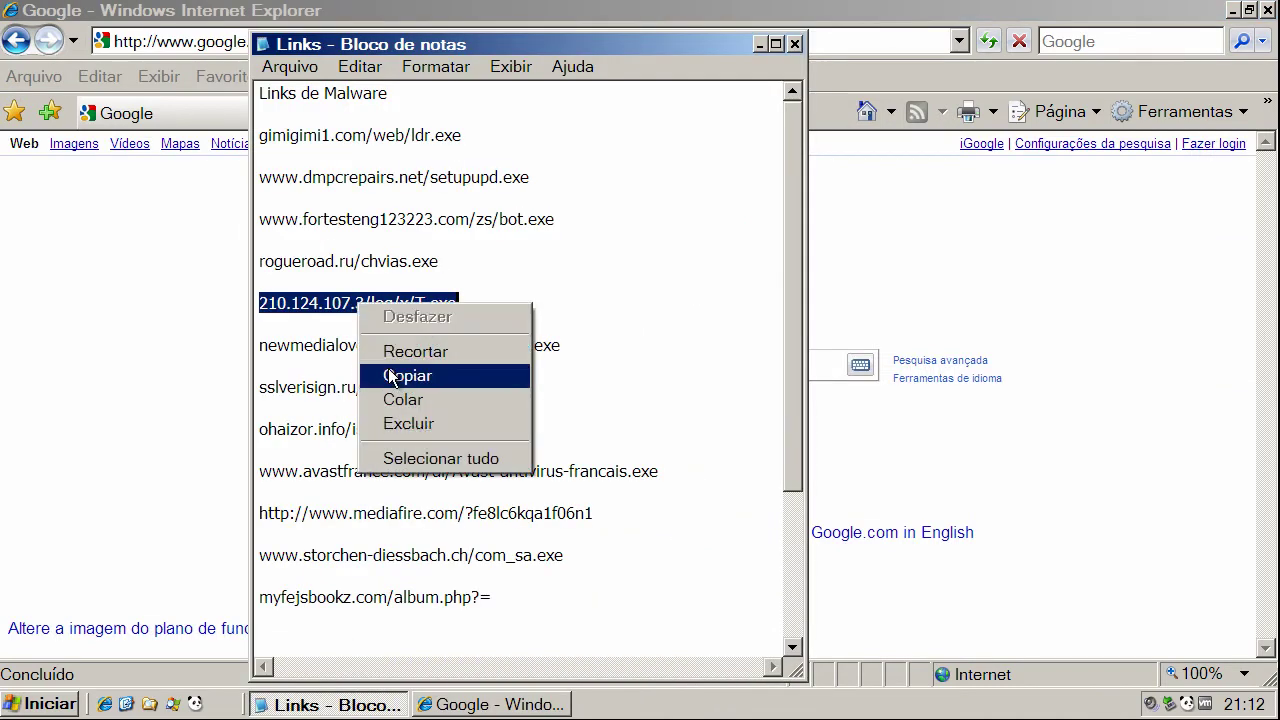
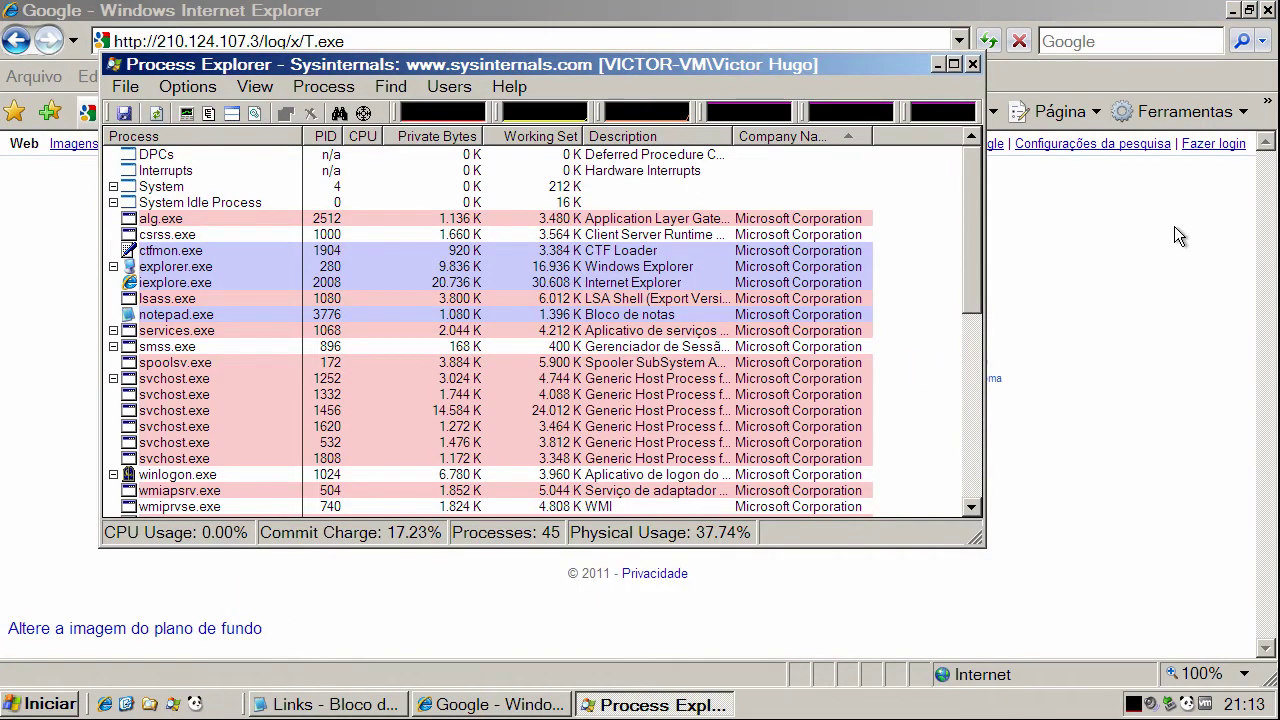
left_click_drag(972, 268, 980, 456)
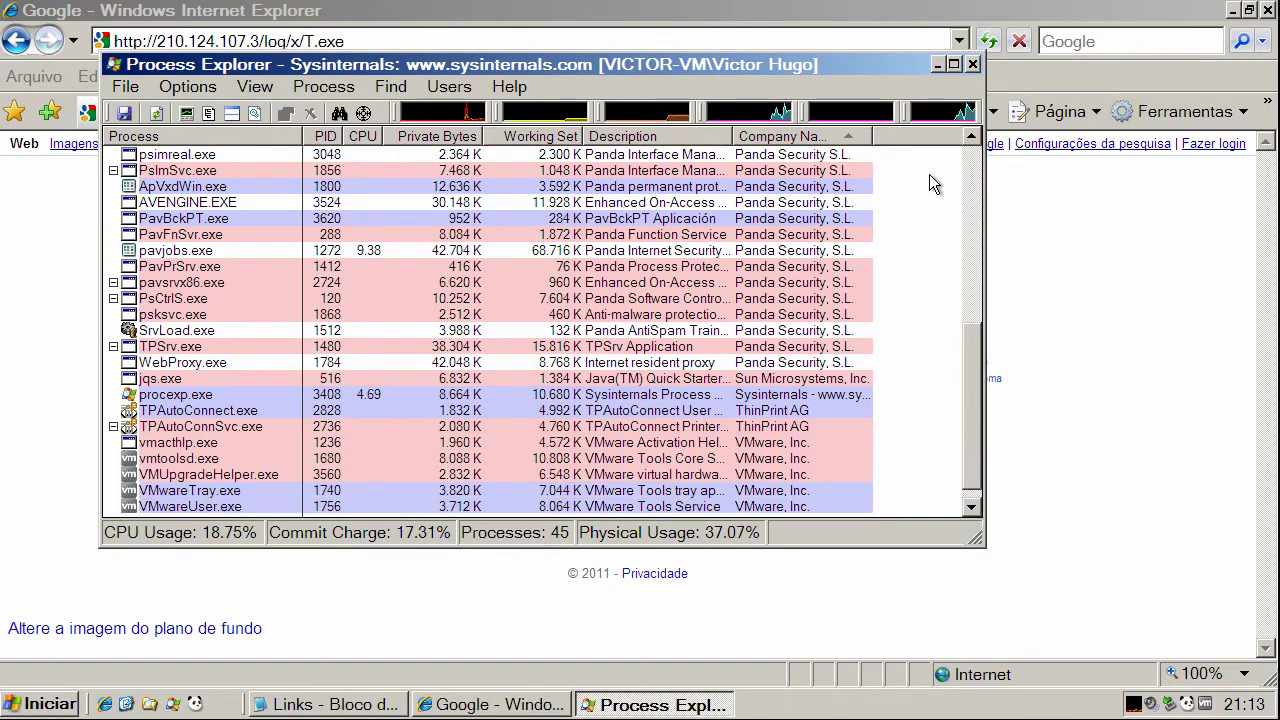
left_click(940, 67)
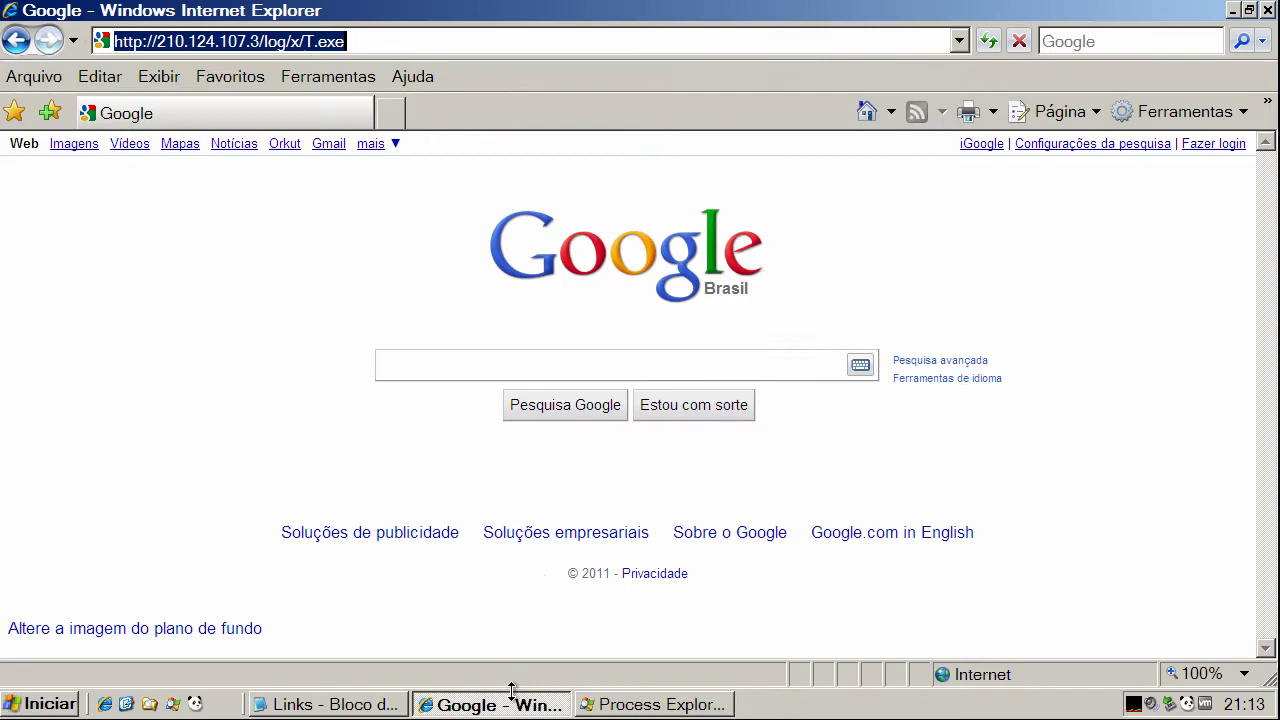
Copy the link newmedialove.in/video-plugin.48134.exe from the Links file, minimize the file, and open the link in Internet Explorer.
left_click(330, 704)
double_click(366, 345)
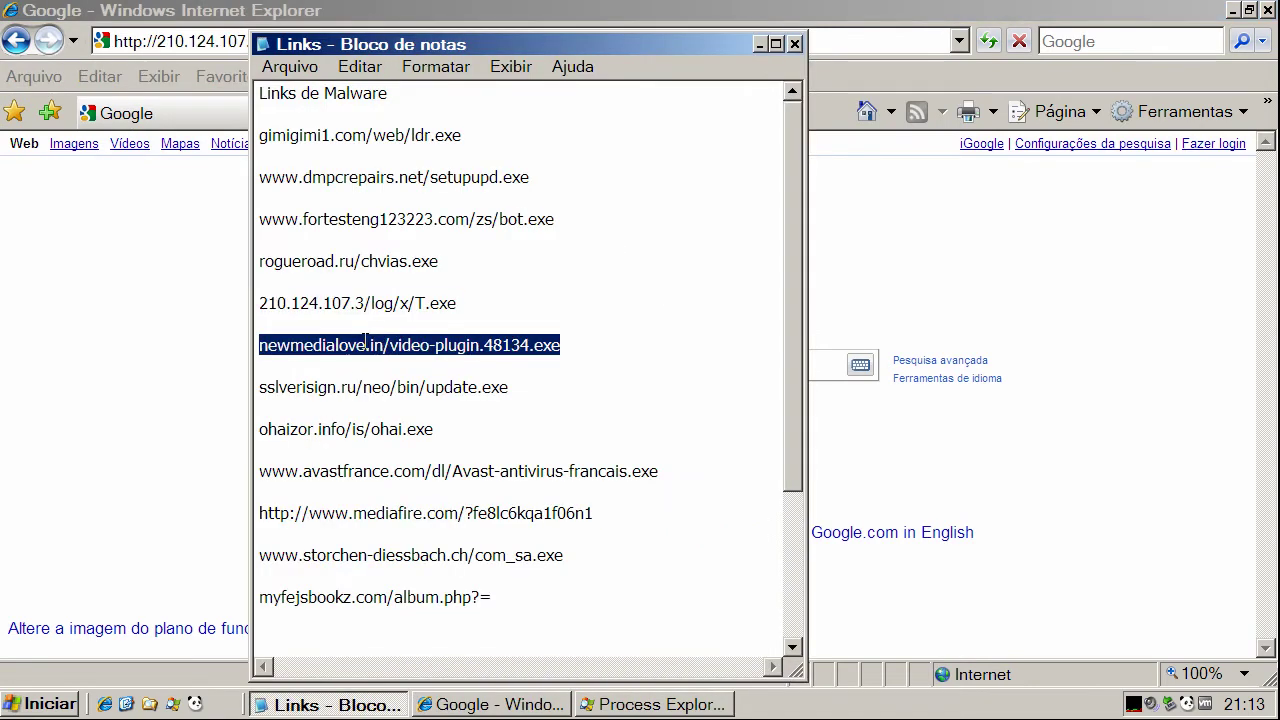
right_click(366, 345)
left_click(422, 420)
left_click(760, 44)
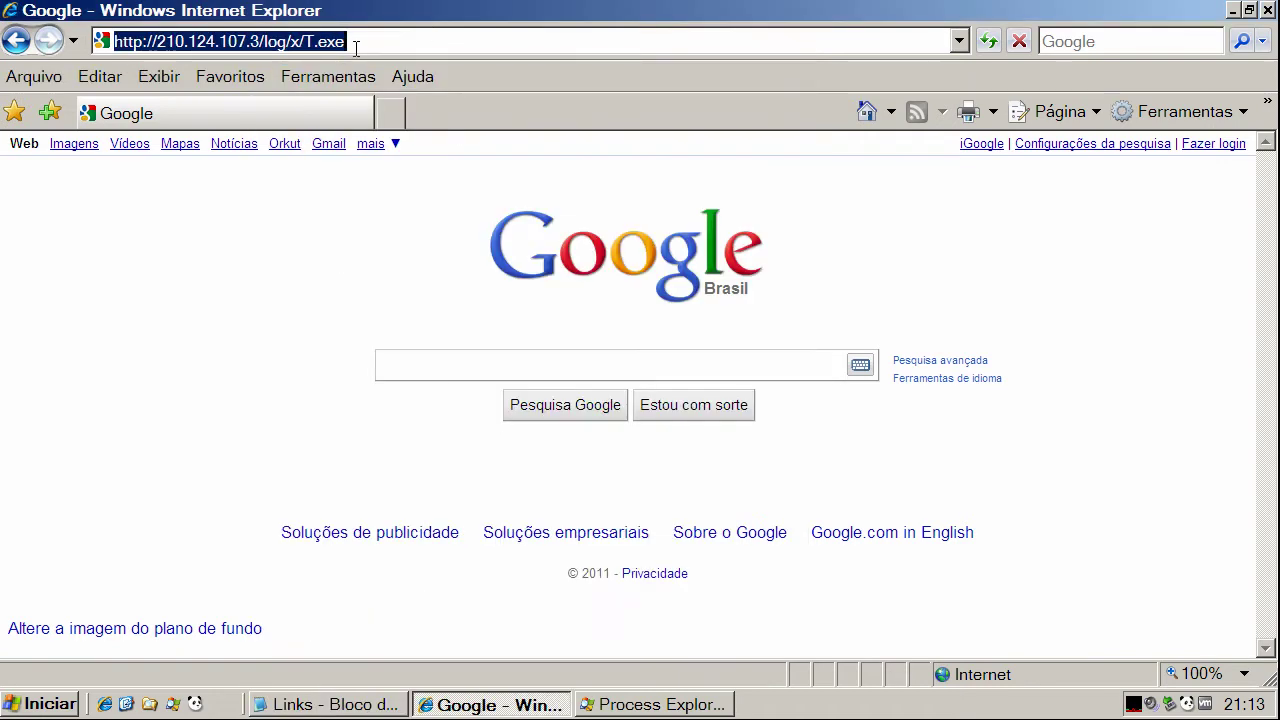
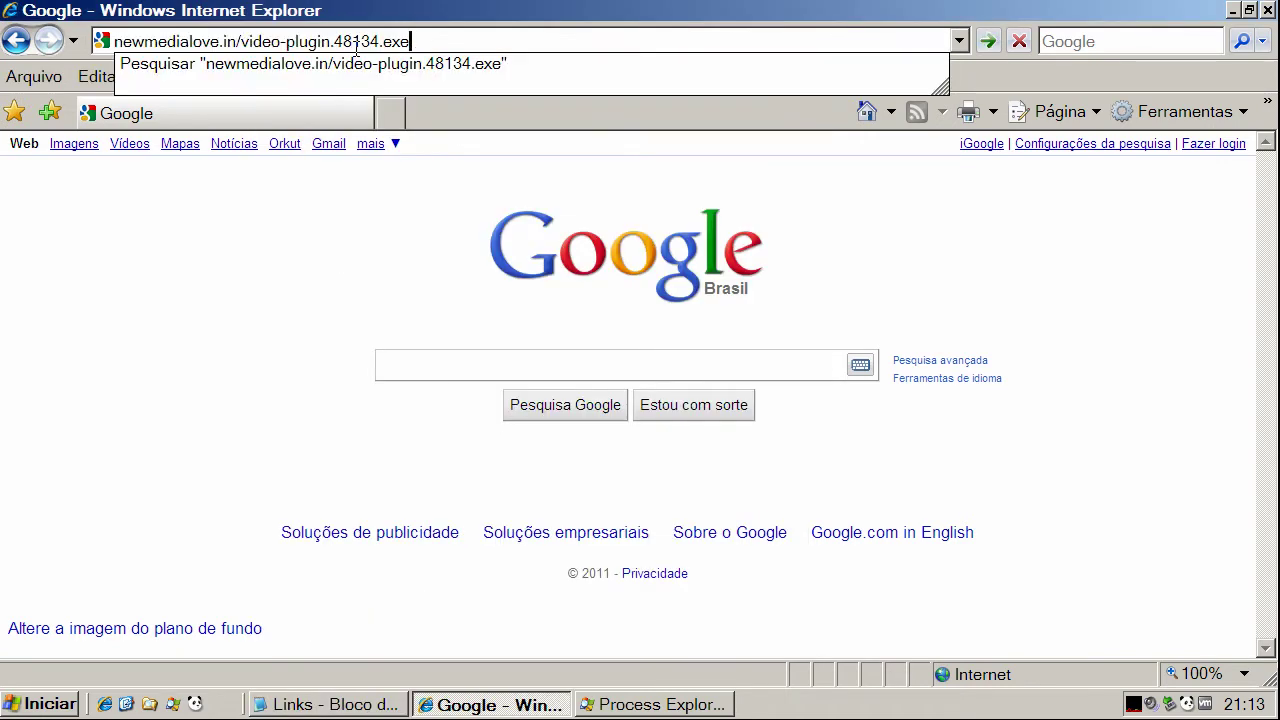
key("Return")
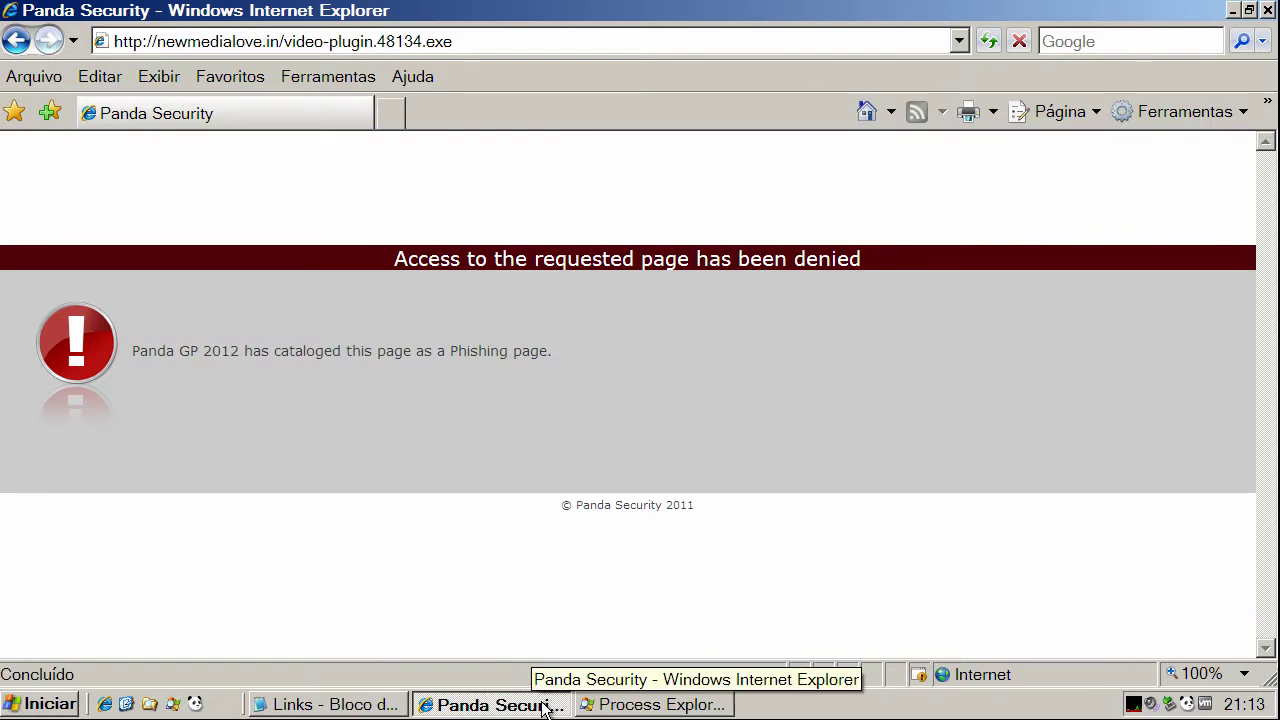
Test the link sslverisign.ru/neo/bin/update.exe from the Links file in Internet Explorer, and return to the browser's home page.
left_click(330, 704)
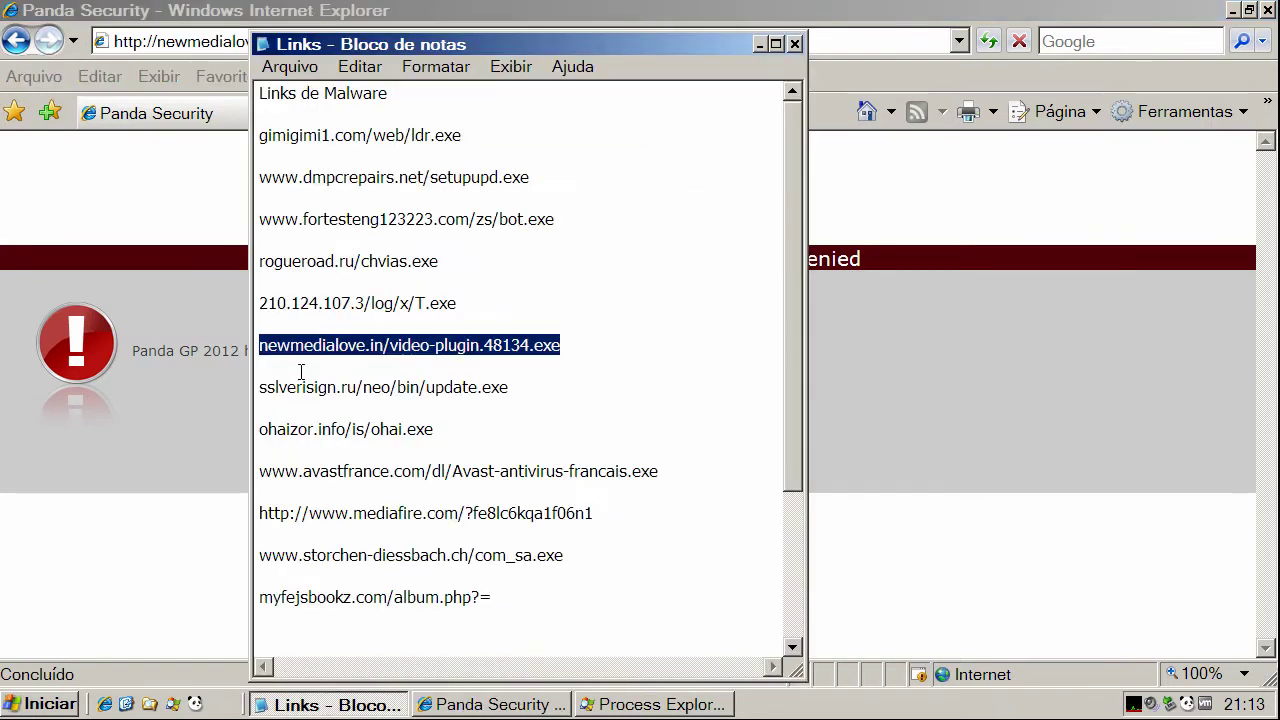
double_click(300, 387)
right_click(302, 389)
left_click(345, 461)
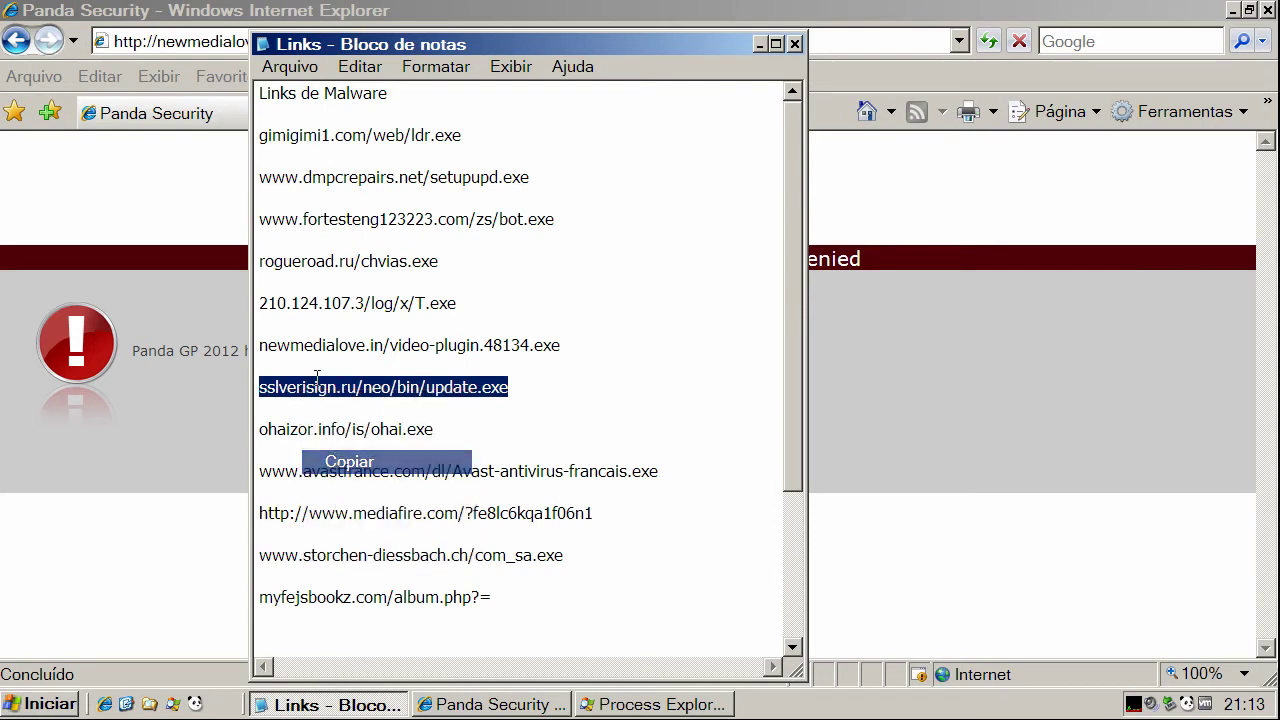
left_click(179, 45)
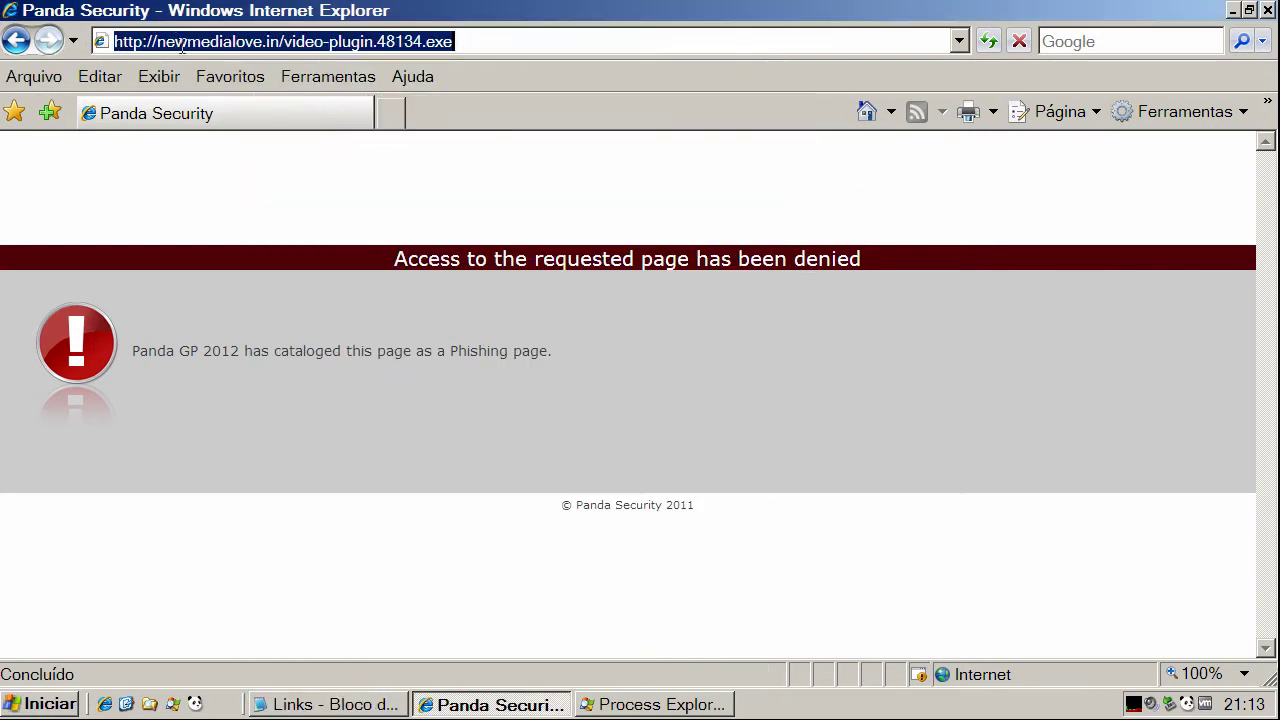
key("ctrl+v")
key("Return")
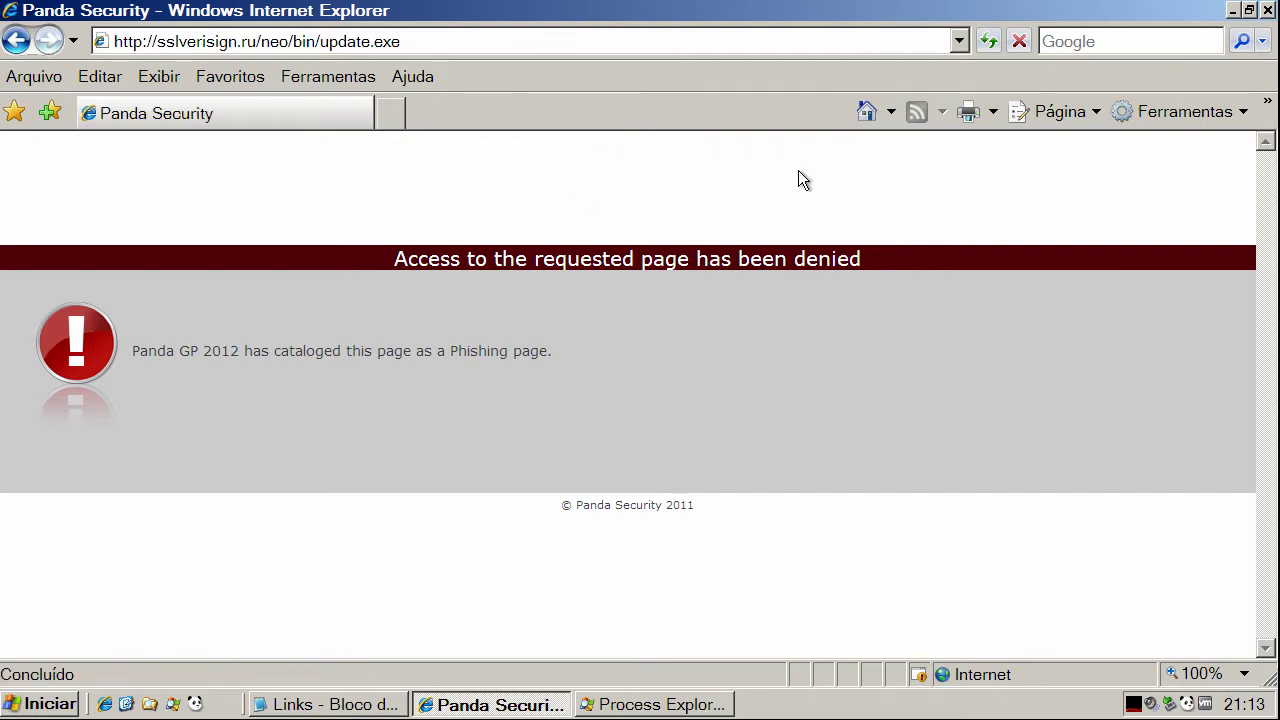
left_click(868, 112)
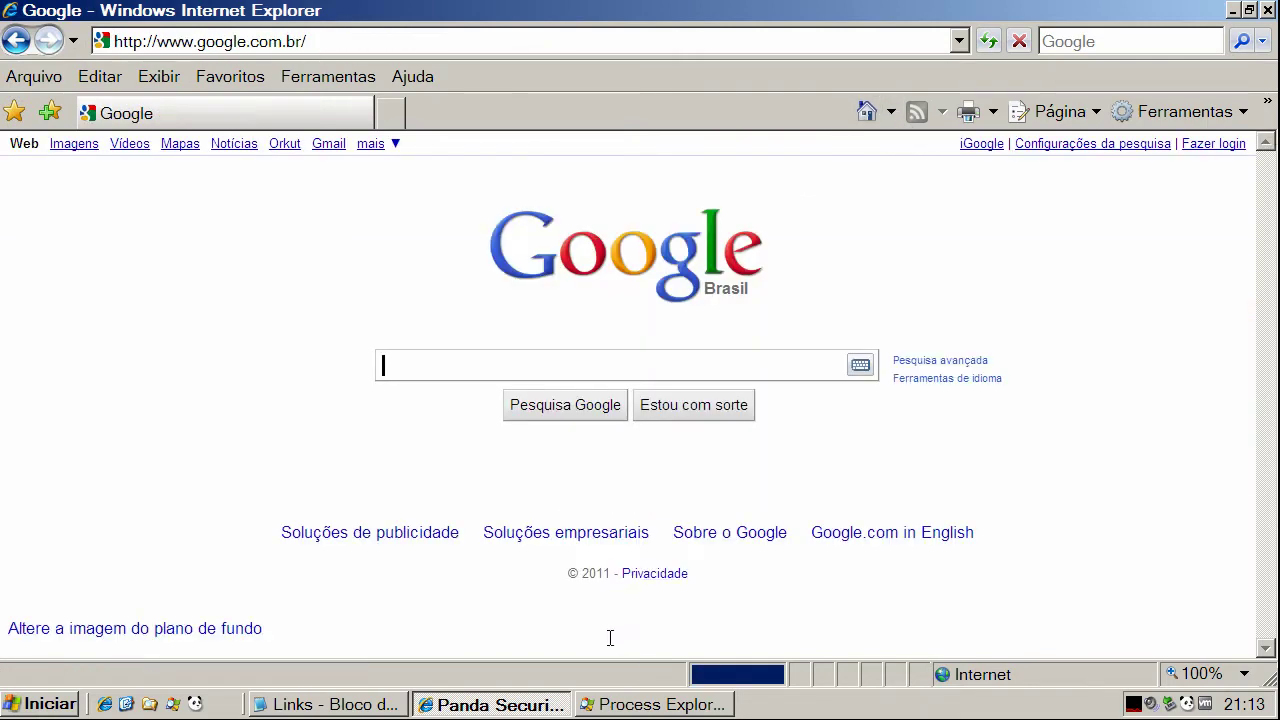
Test the link ohaizor.info/is/ohai.exe from the Links file in Internet Explorer, and return to the browser's home page.
left_click(283, 707)
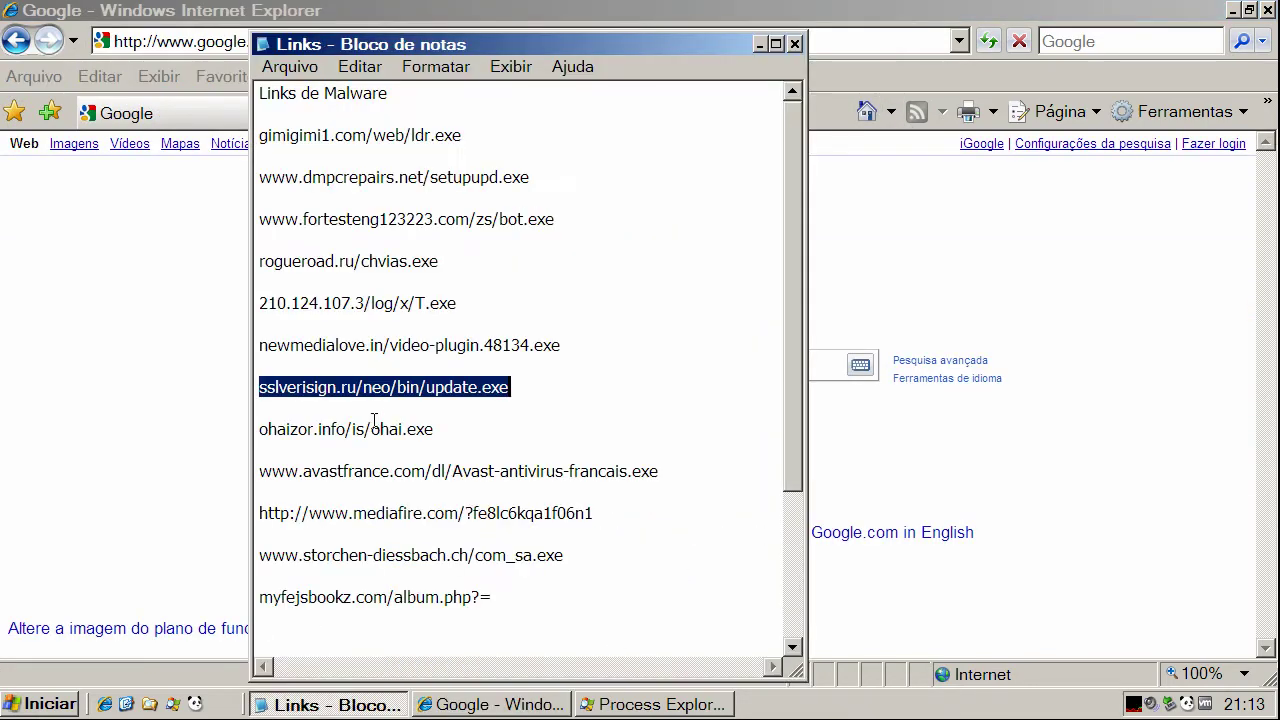
double_click(374, 428)
right_click(373, 420)
left_click(400, 497)
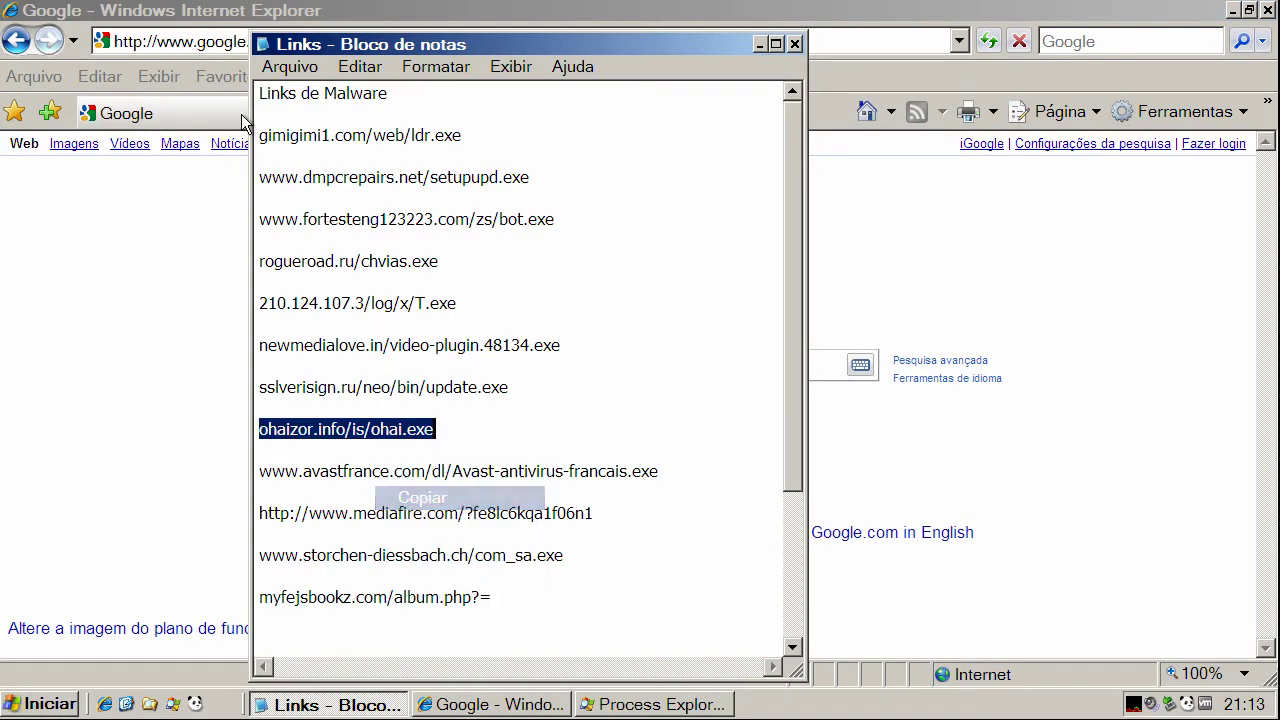
left_click(196, 42)
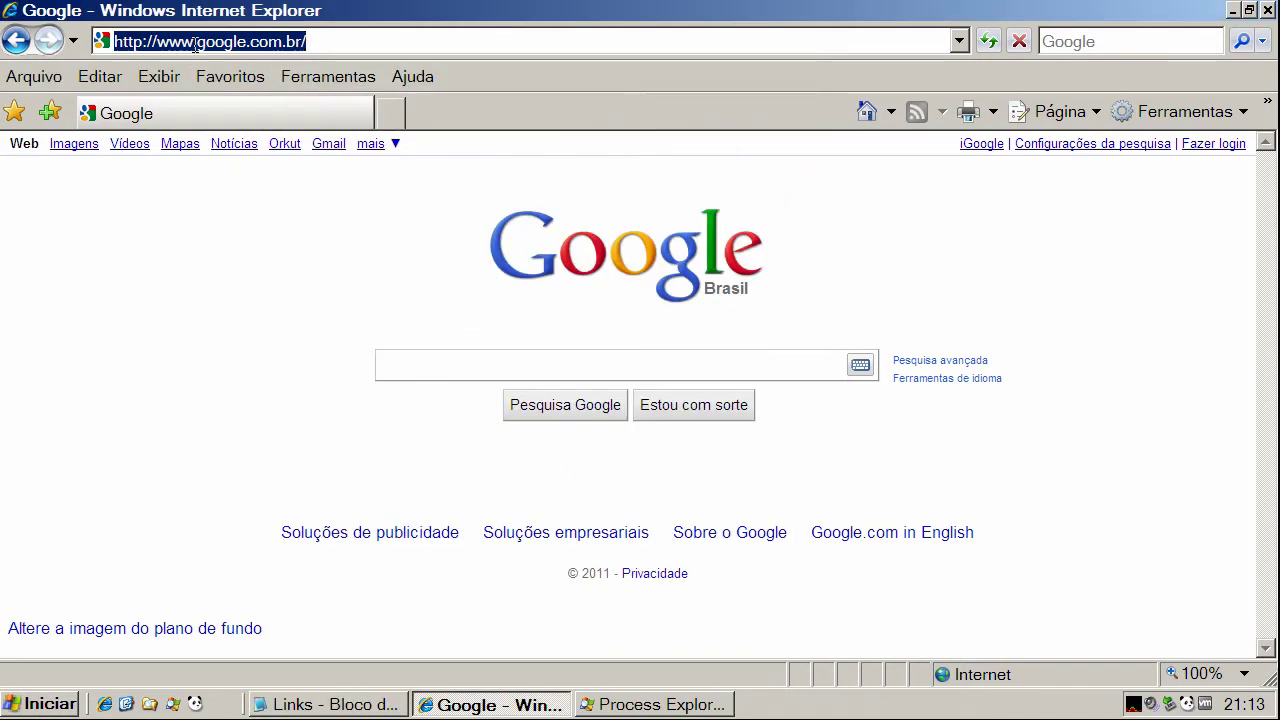
key("ctrl+v")
key("Return")
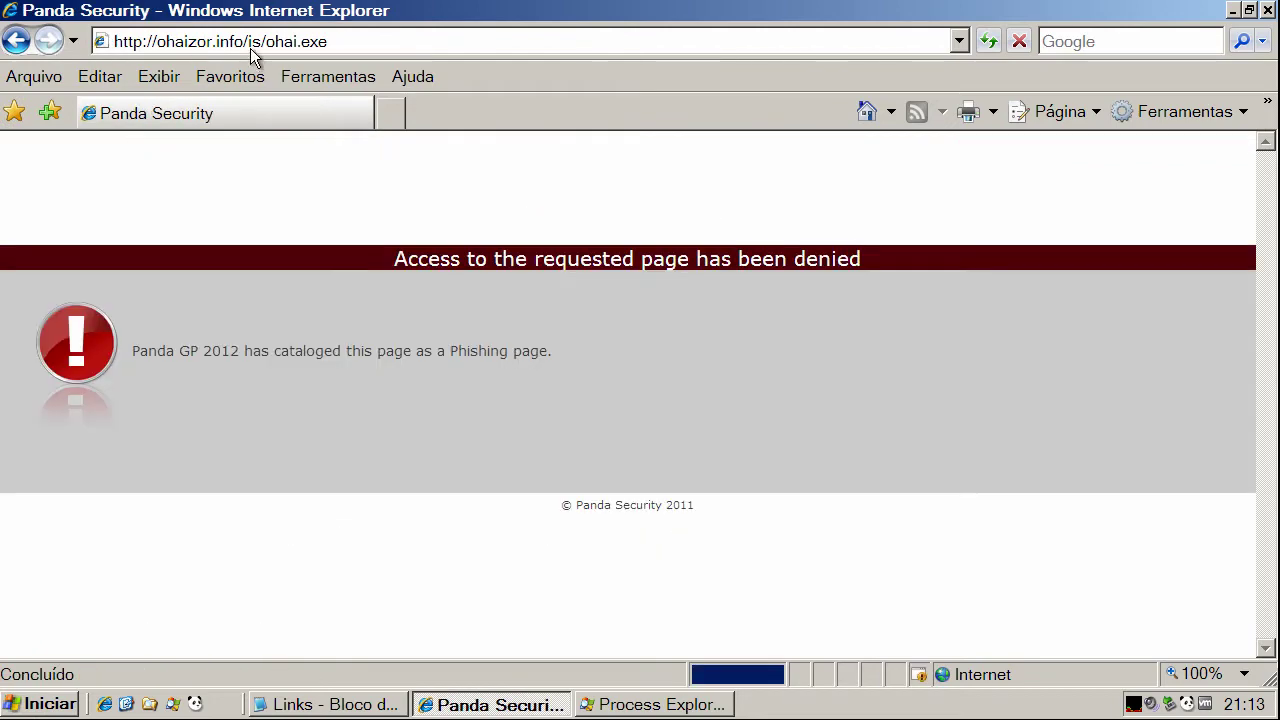
left_click(867, 111)
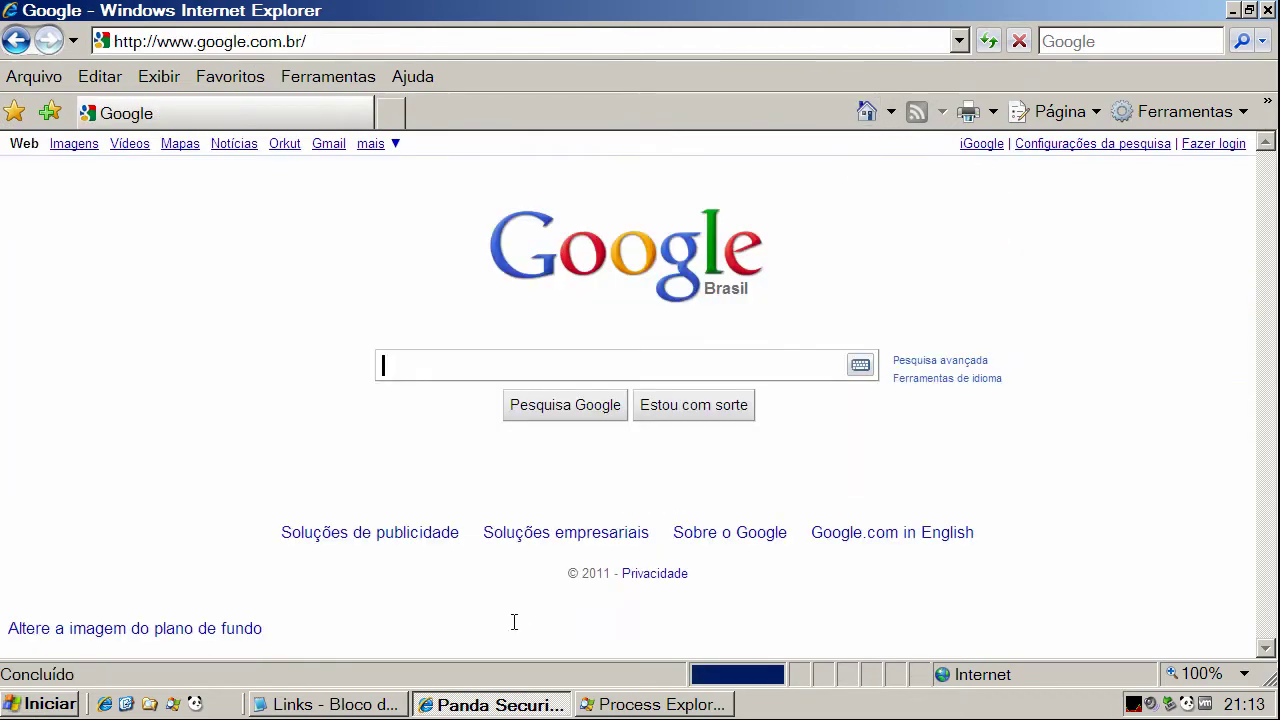
left_click(383, 700)
double_click(331, 474)
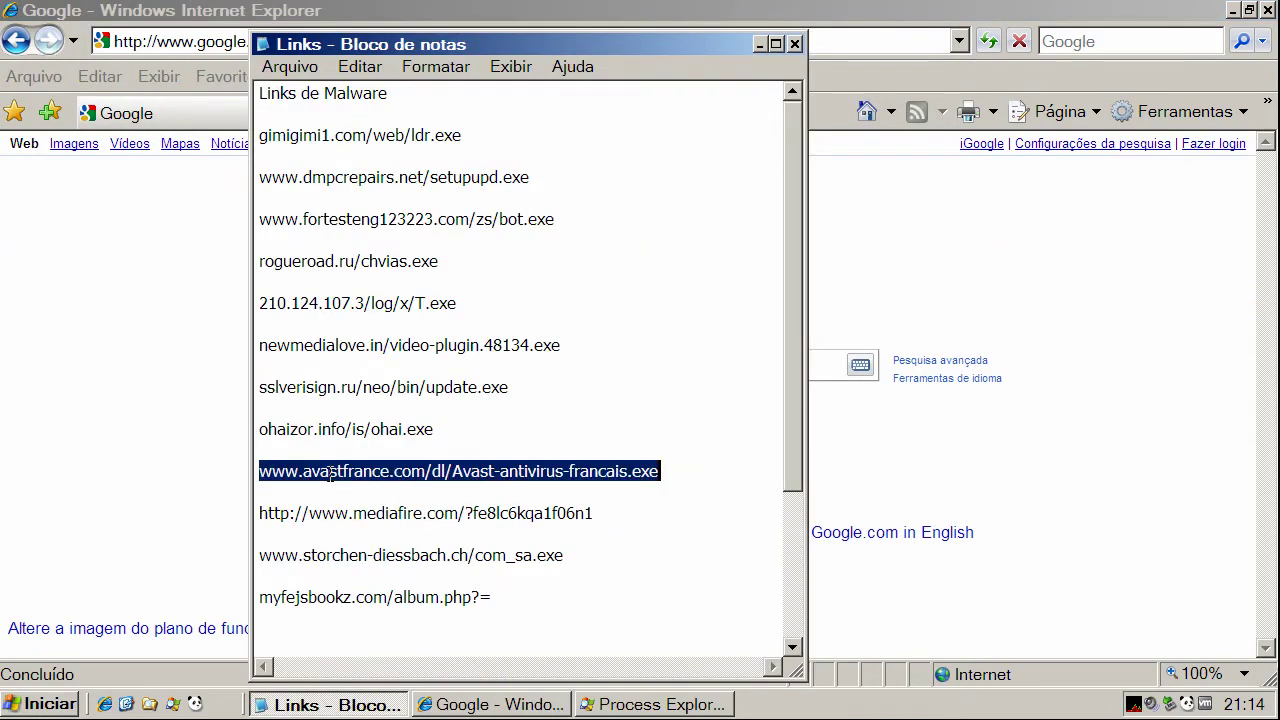
right_click(330, 470)
left_click(371, 546)
left_click(178, 50)
key("ctrl+v")
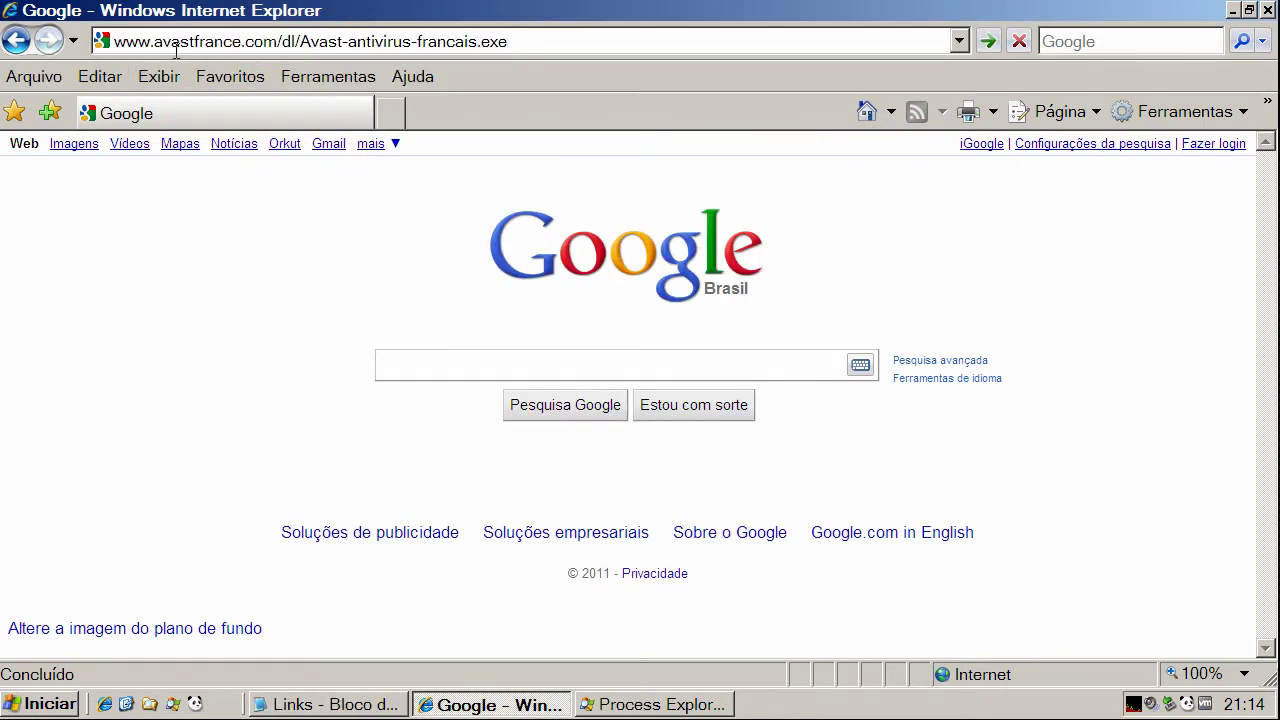
key("Return")
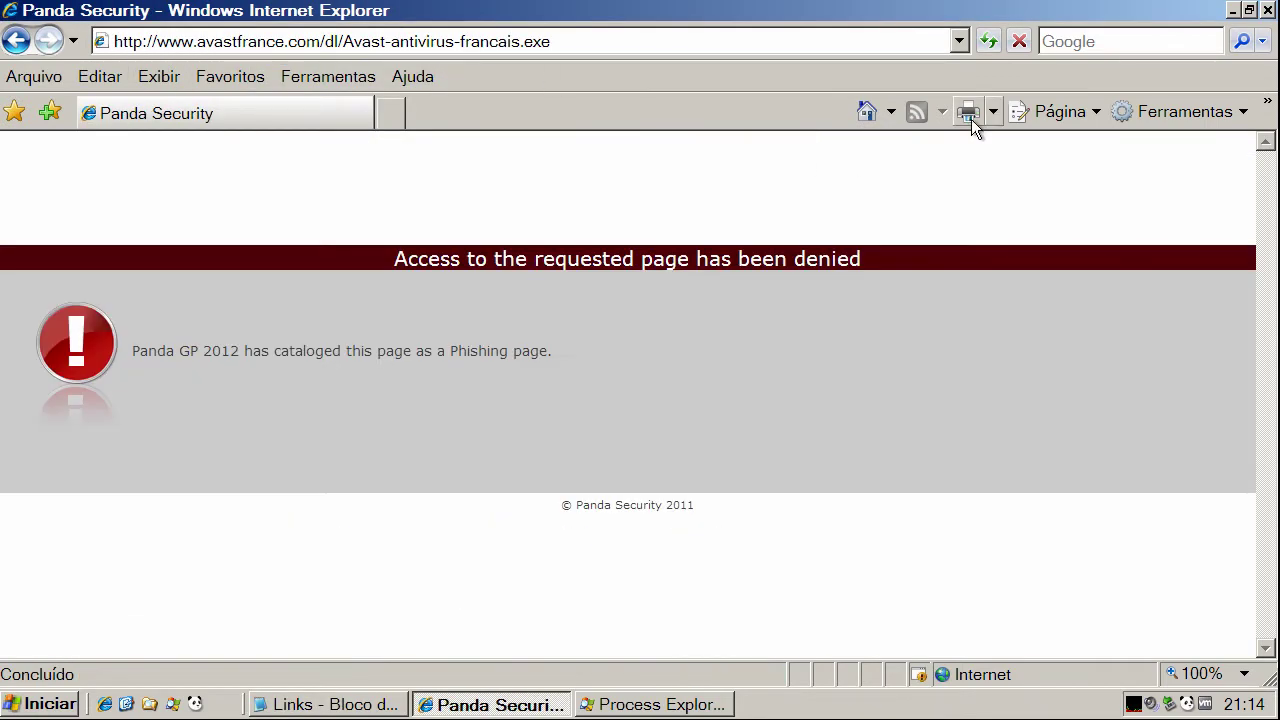
left_click(866, 111)
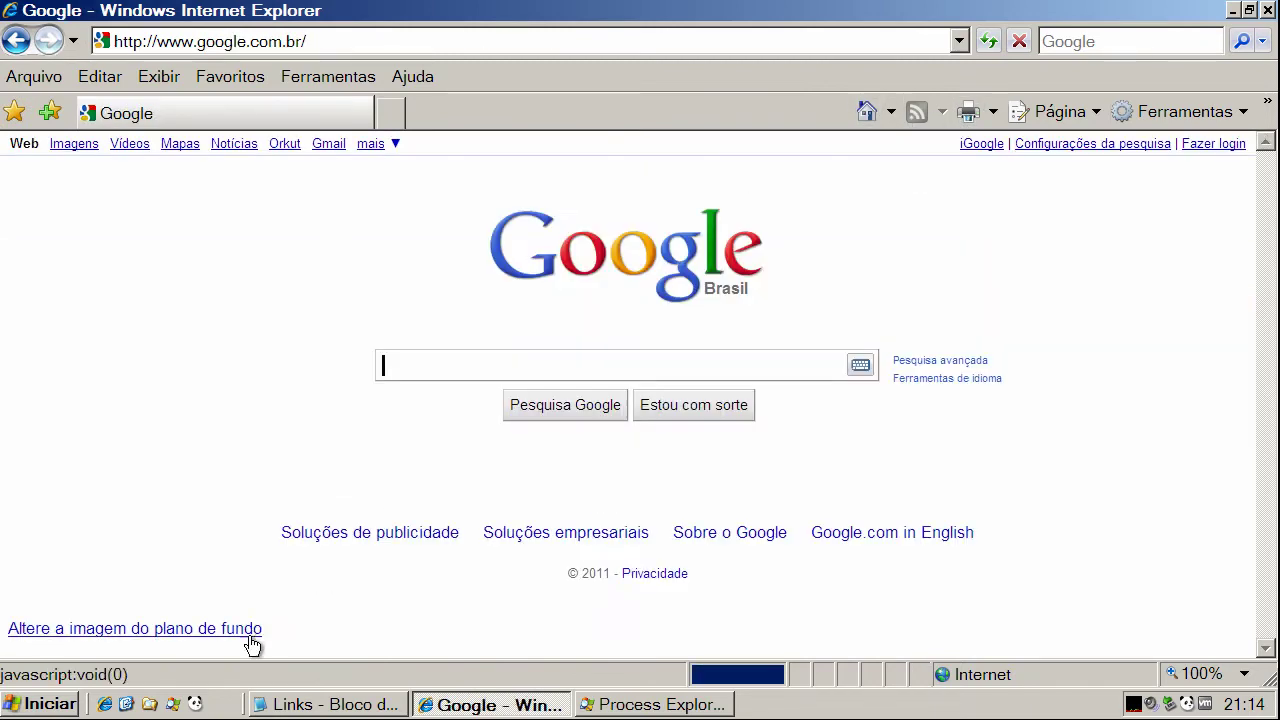
left_click(307, 706)
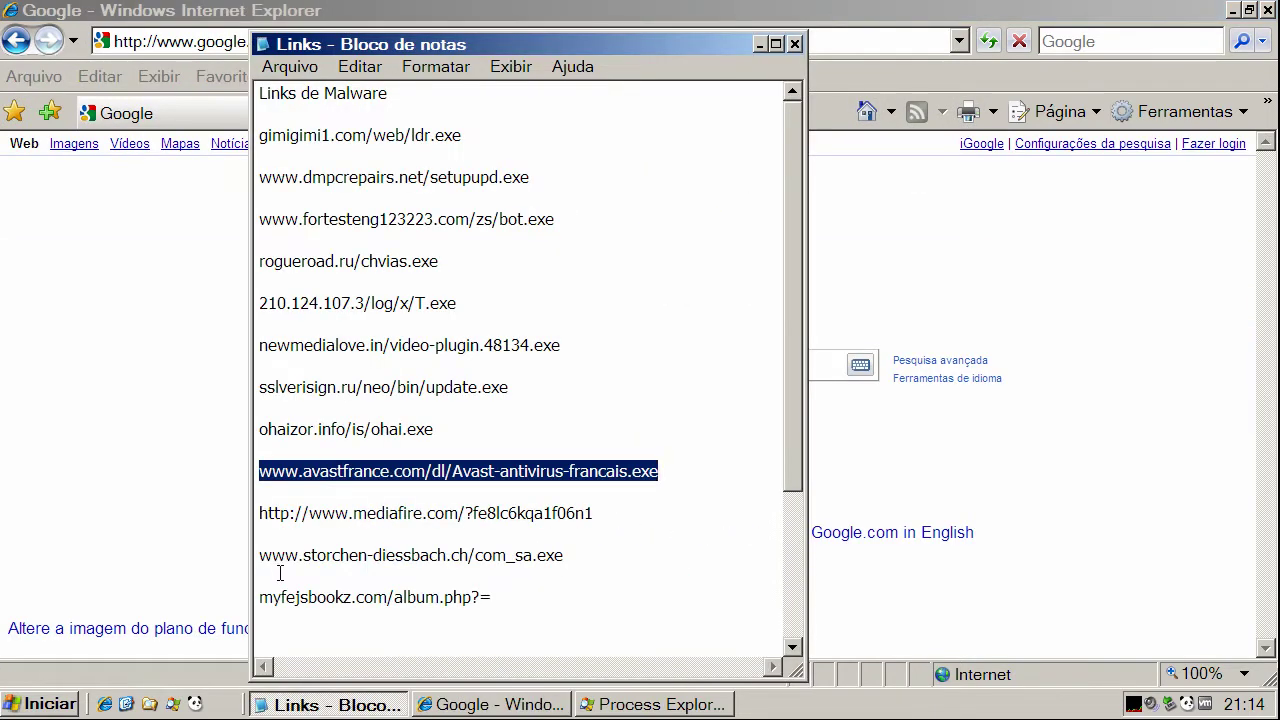
double_click(332, 516)
right_click(334, 508)
left_click(370, 584)
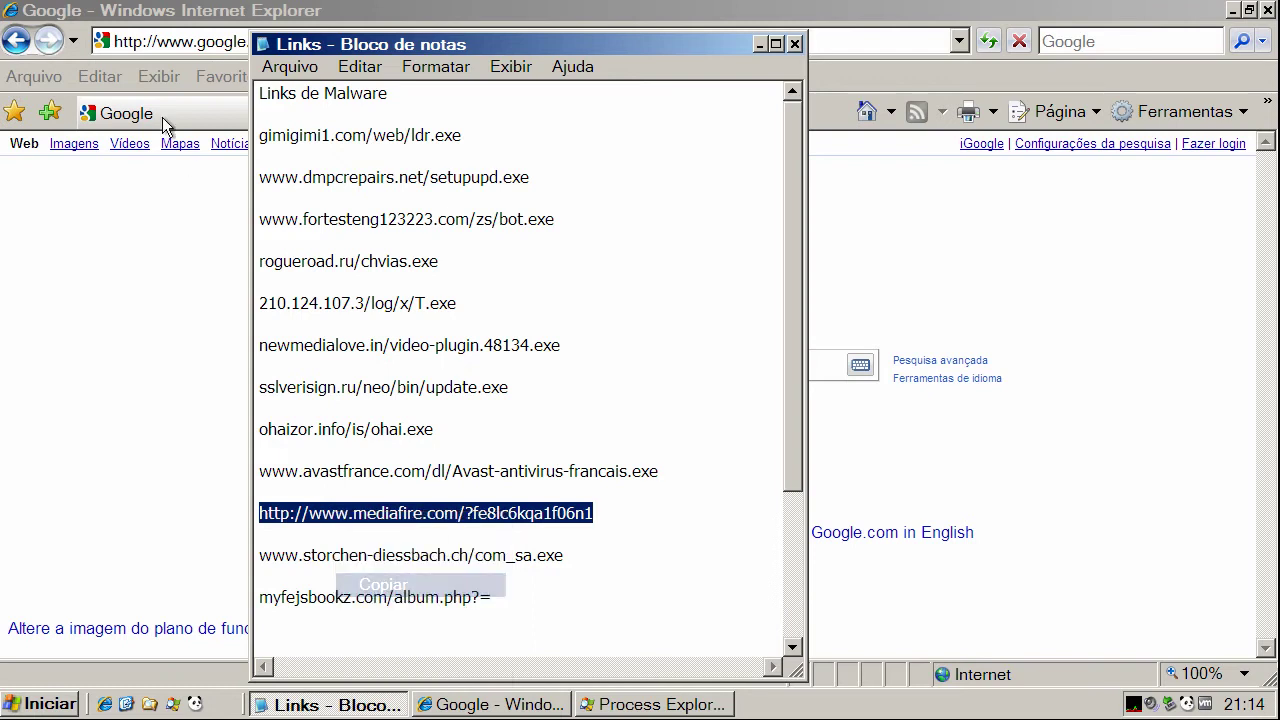
left_click(141, 40)
key("ctrl+v")
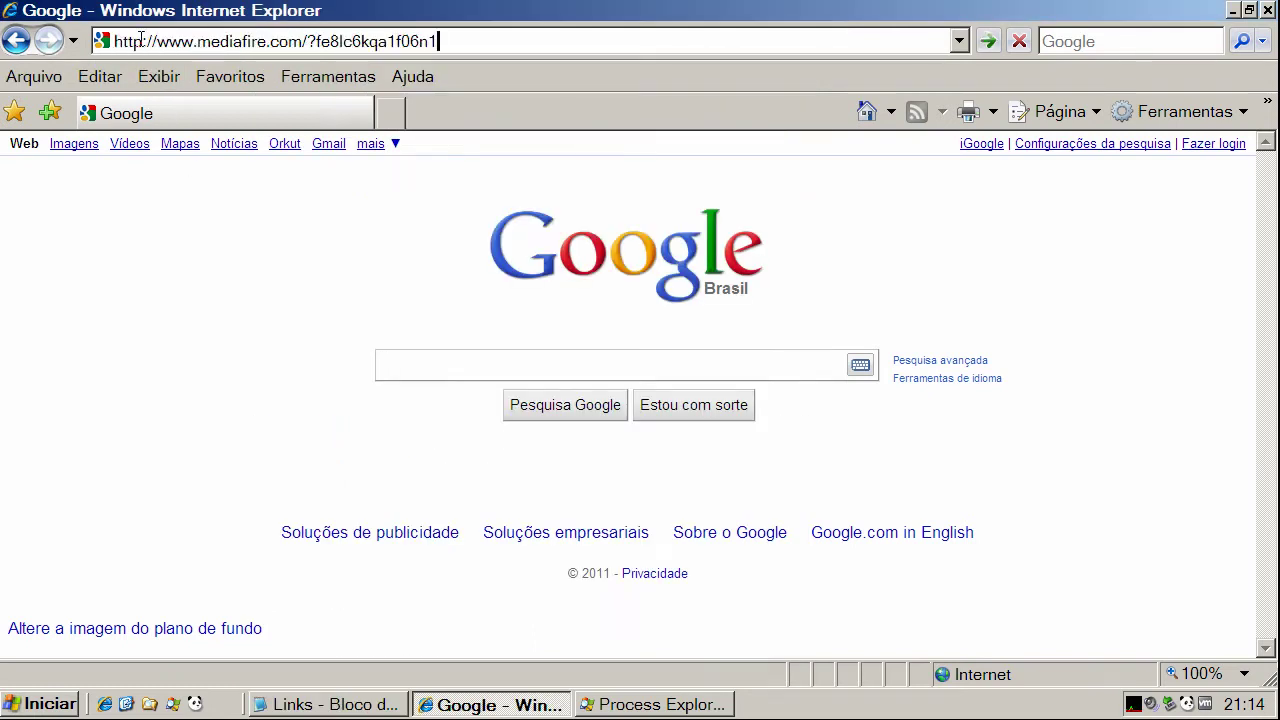
key("Return")
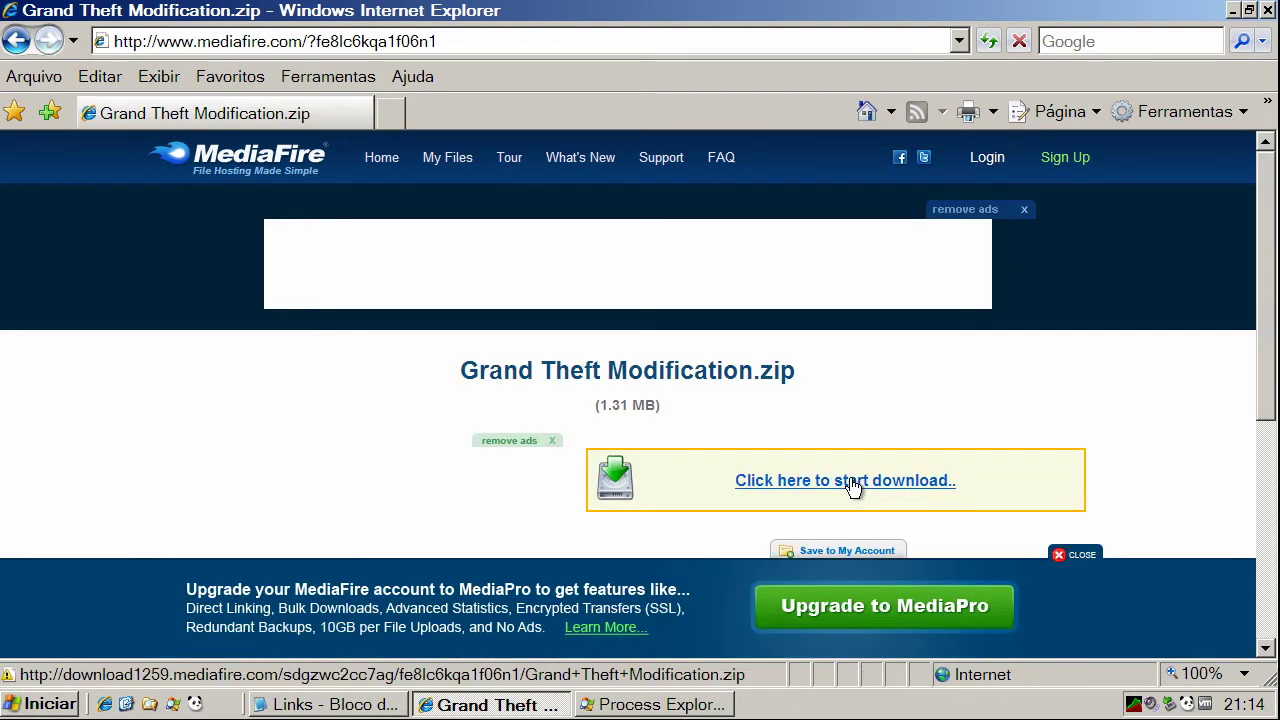
Download Grand_Theft_Modification.zip from the MediaFire page and open it directly in WinRAR.
left_click(845, 480)
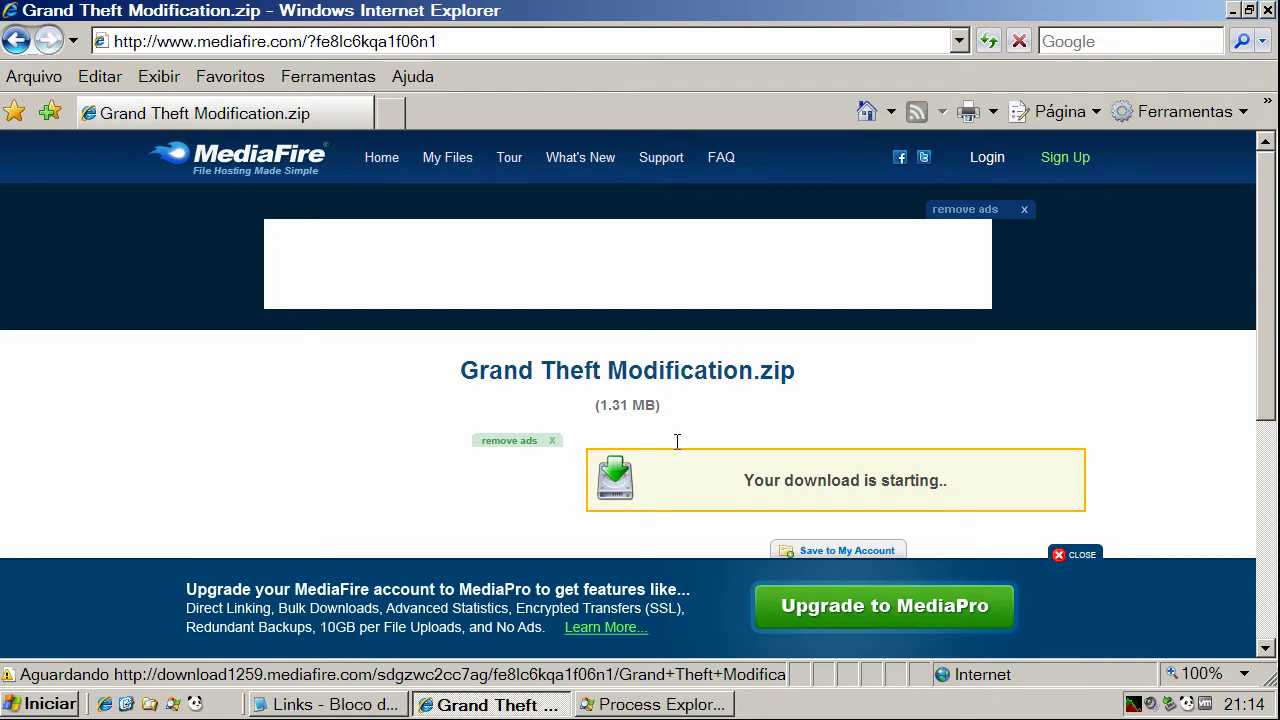
scroll(1258, 285, "down", 2)
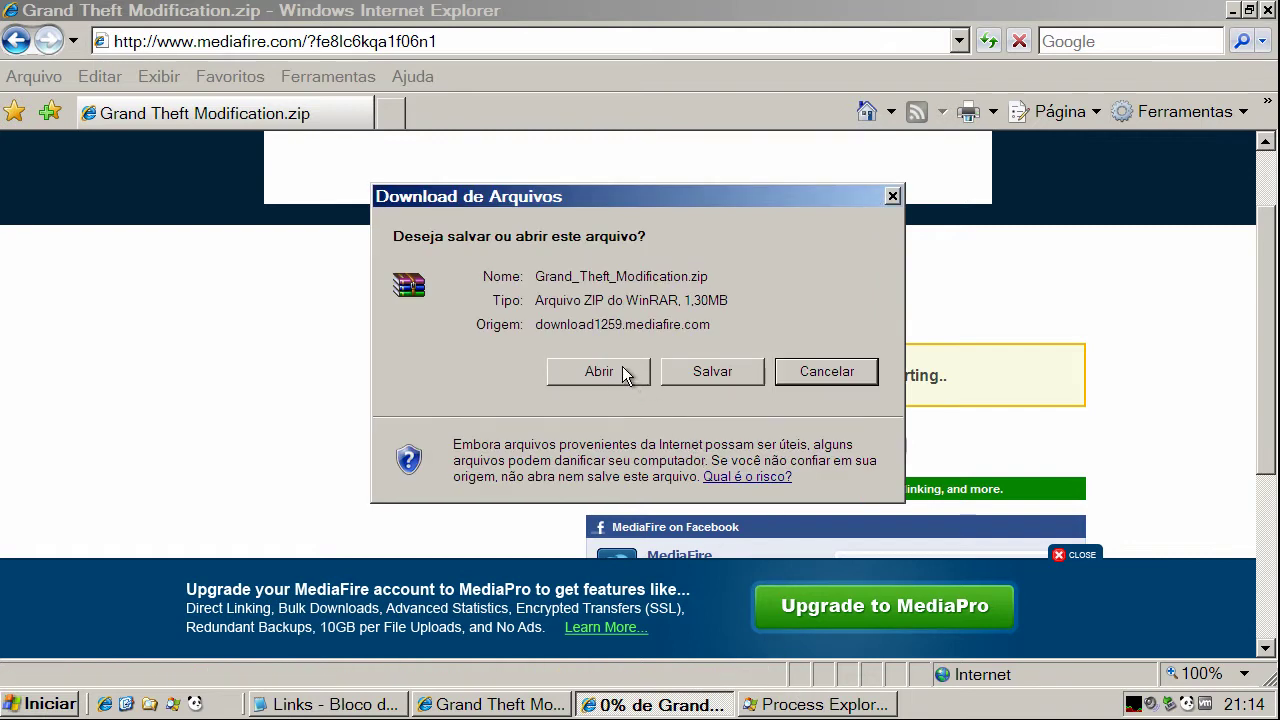
left_click(598, 371)
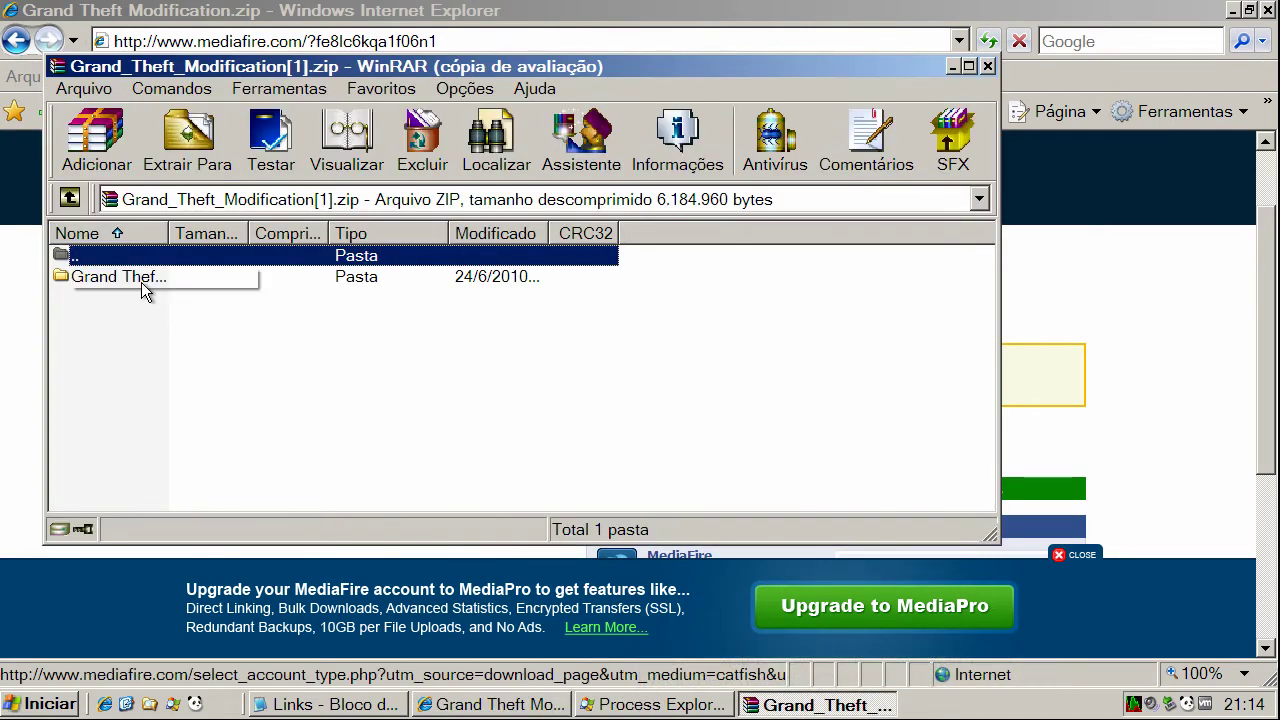
Run the Grand Theft Modification application from the archive's folder, view DevComponents.DotNetBar2.dll, and close the archive.
double_click(141, 280)
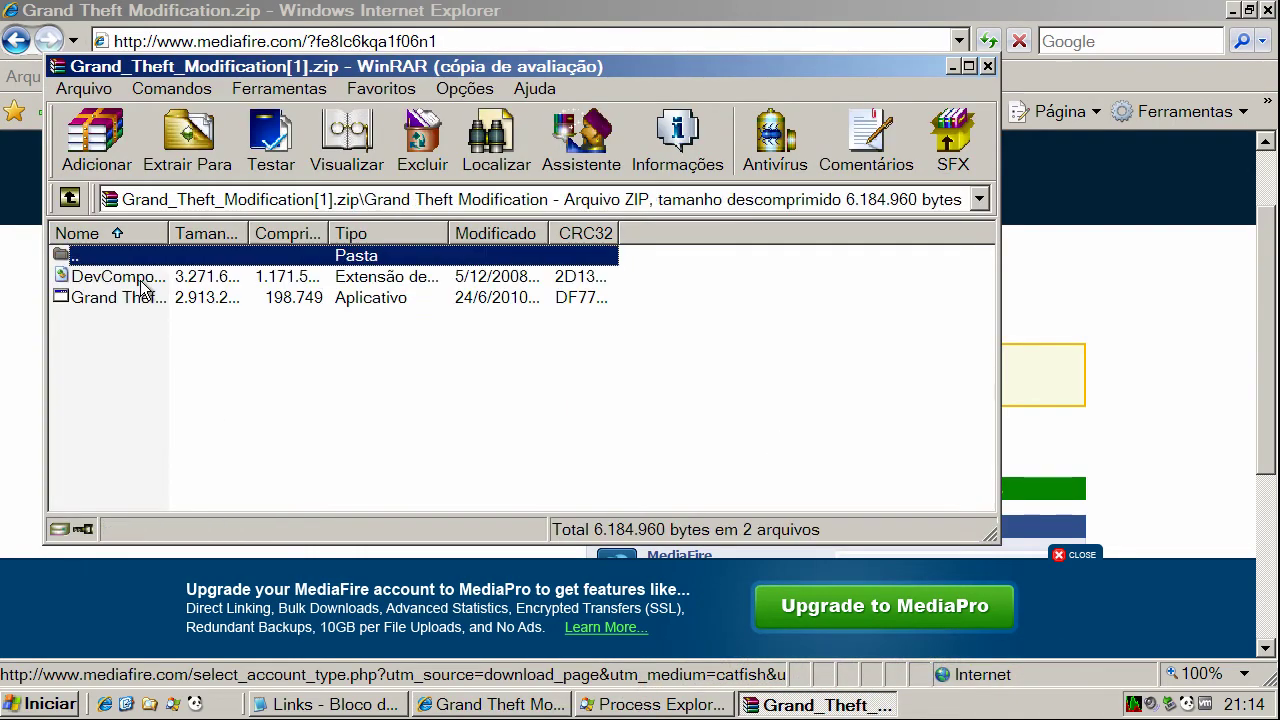
double_click(136, 296)
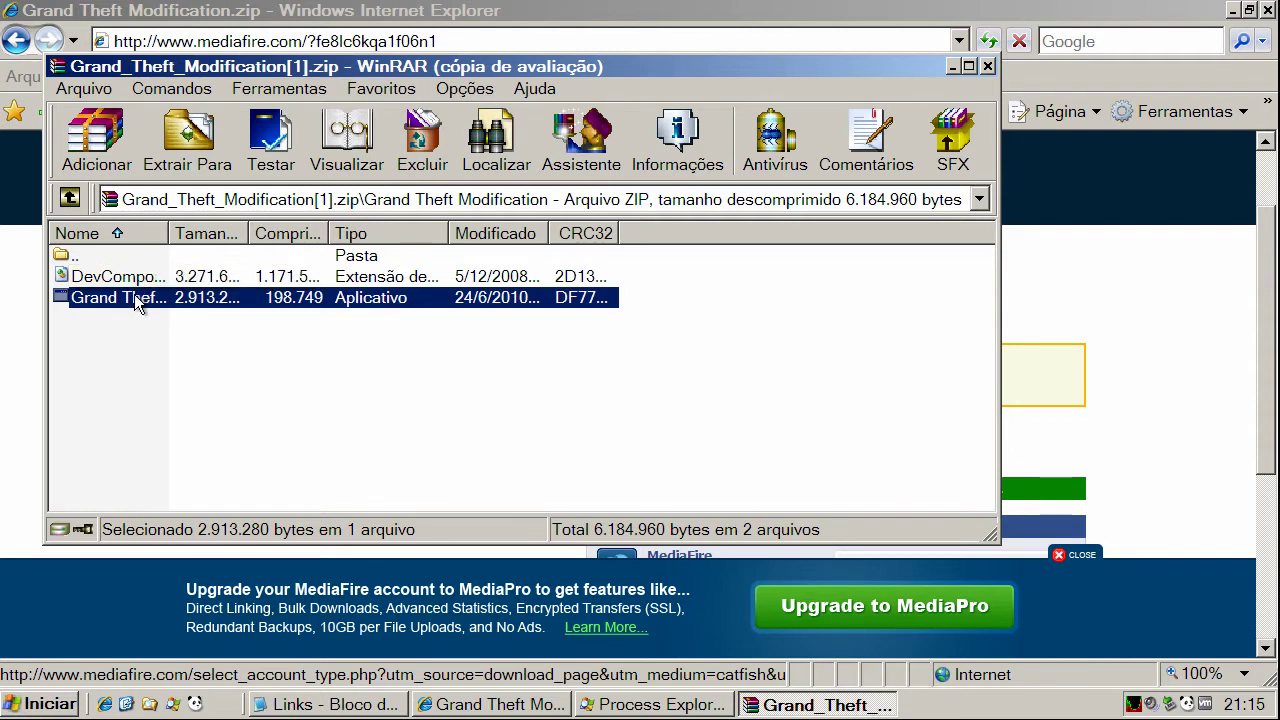
left_click(646, 415)
double_click(79, 270)
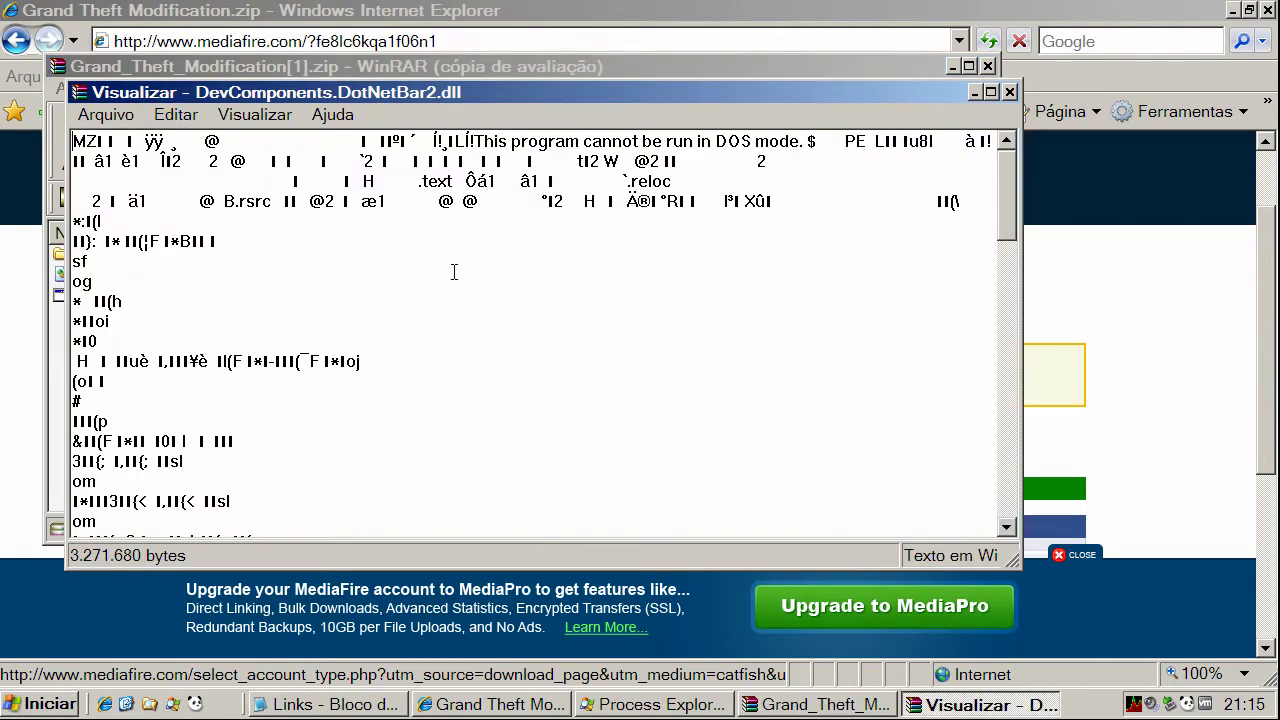
left_click(1010, 92)
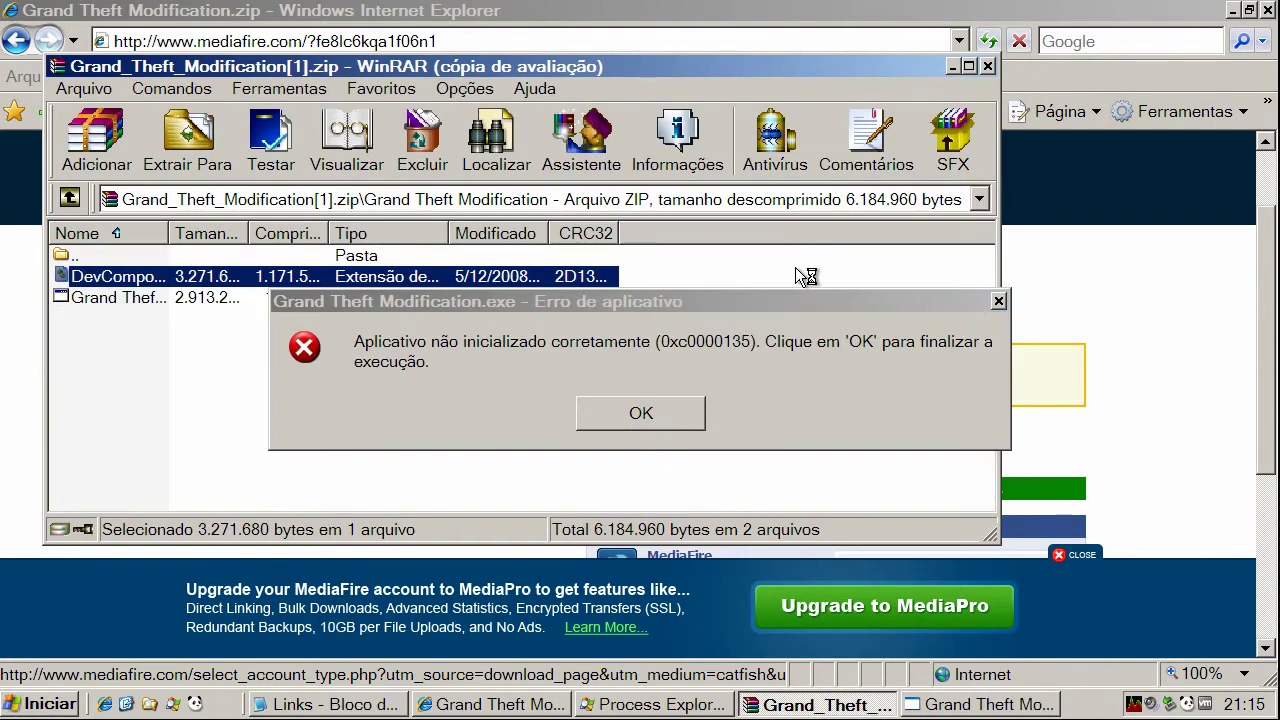
left_click(688, 410)
left_click(987, 67)
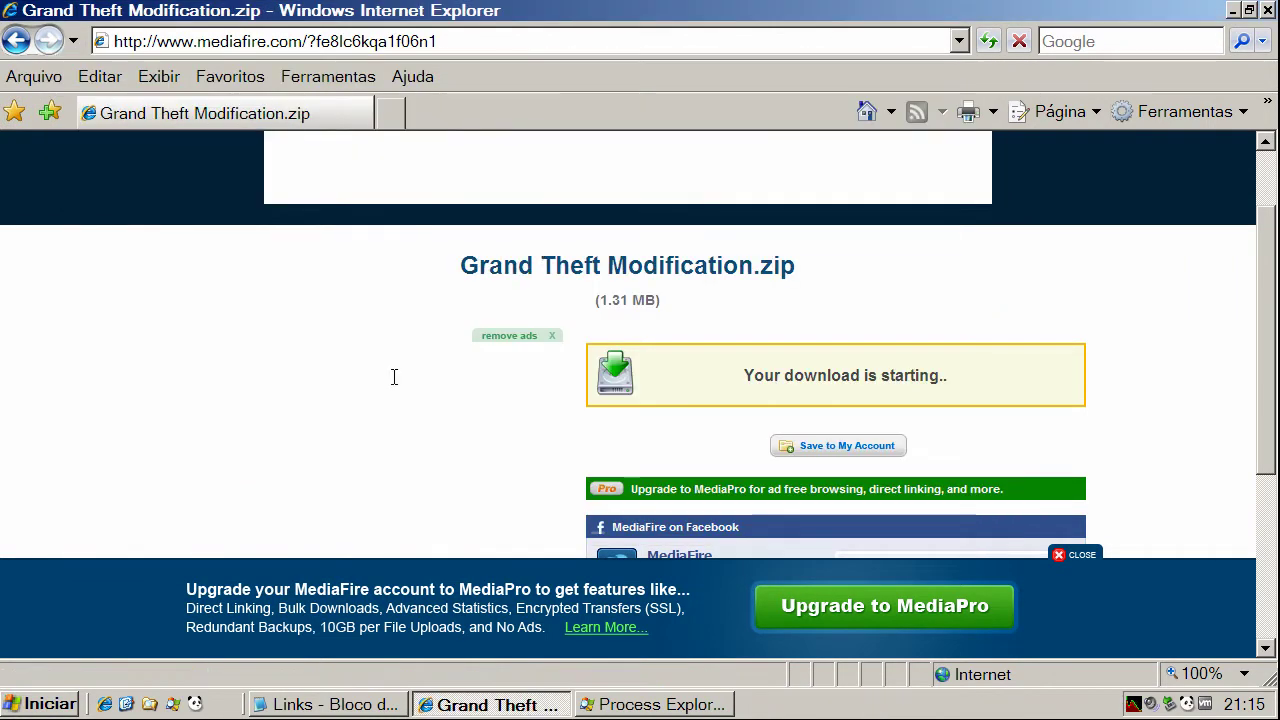
left_click(292, 704)
double_click(334, 557)
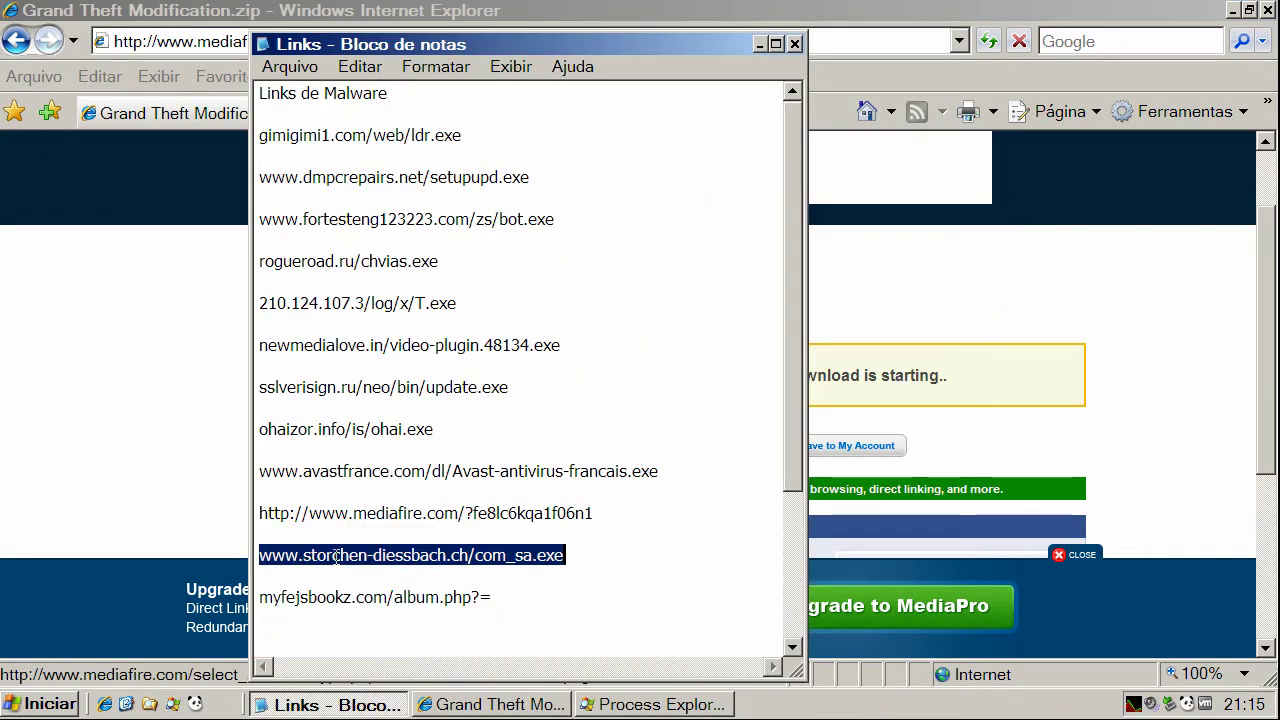
right_click(334, 560)
left_click(386, 459)
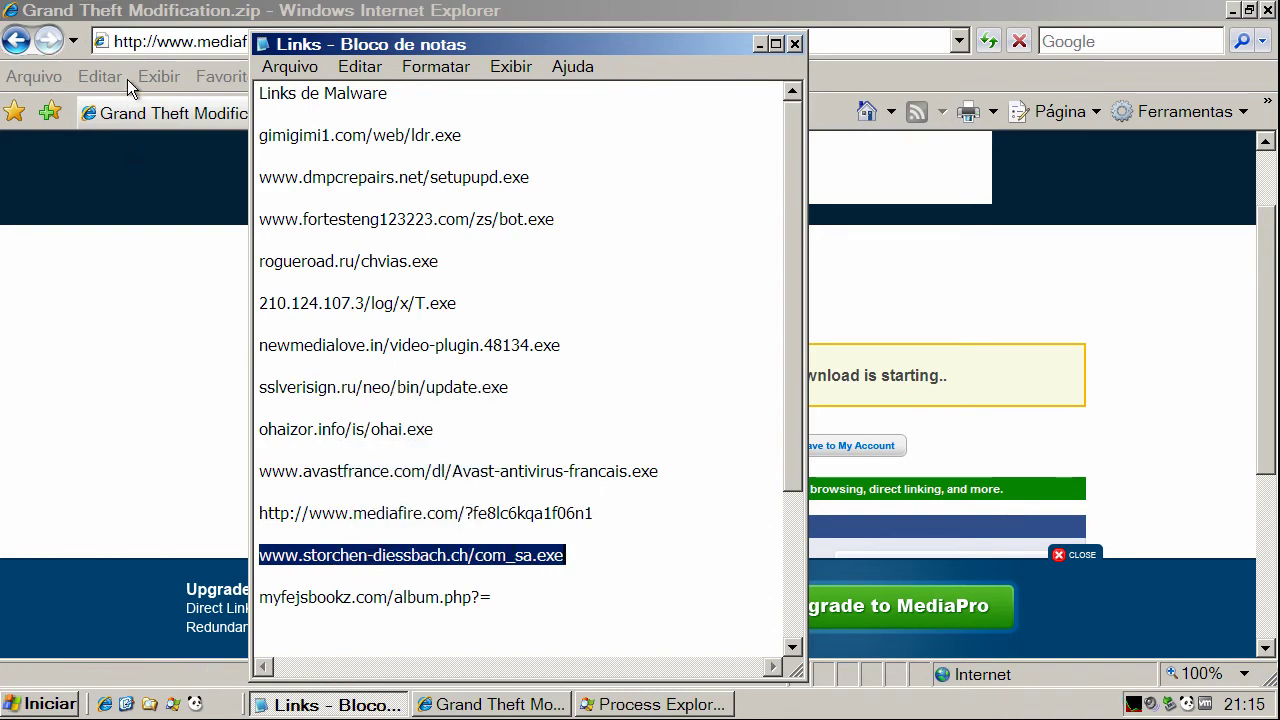
left_click(132, 42)
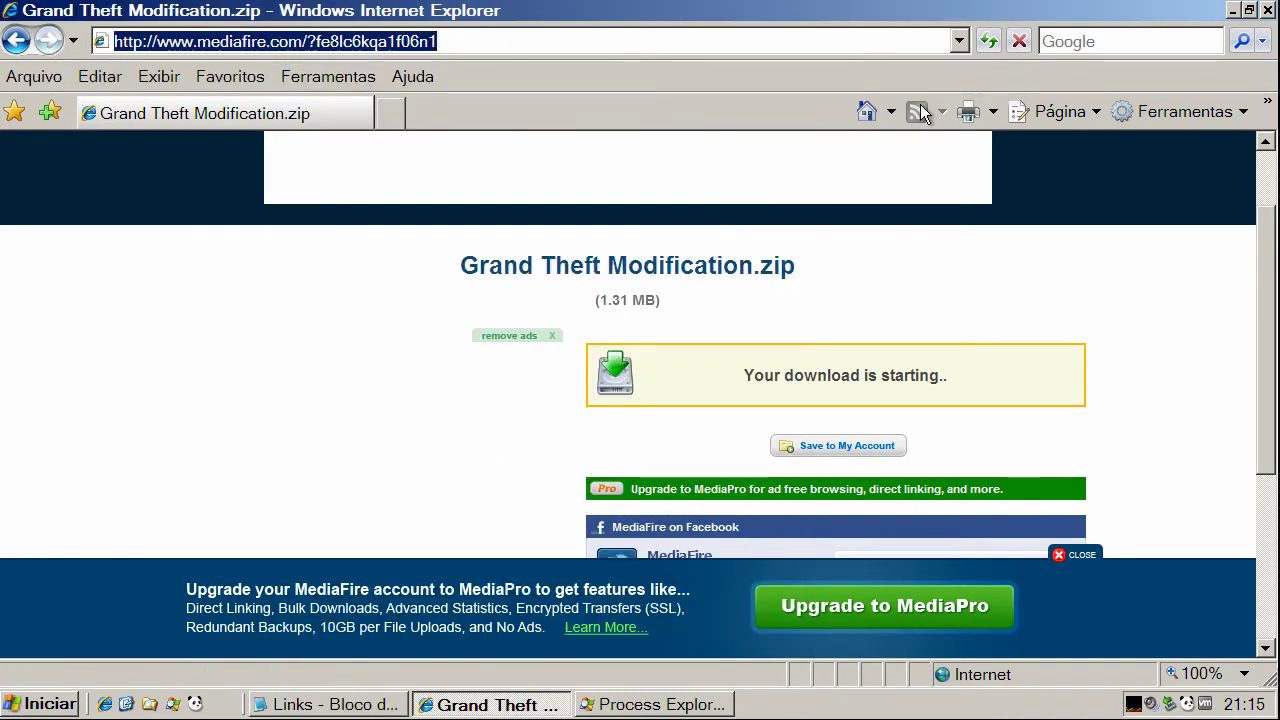
left_click(867, 111)
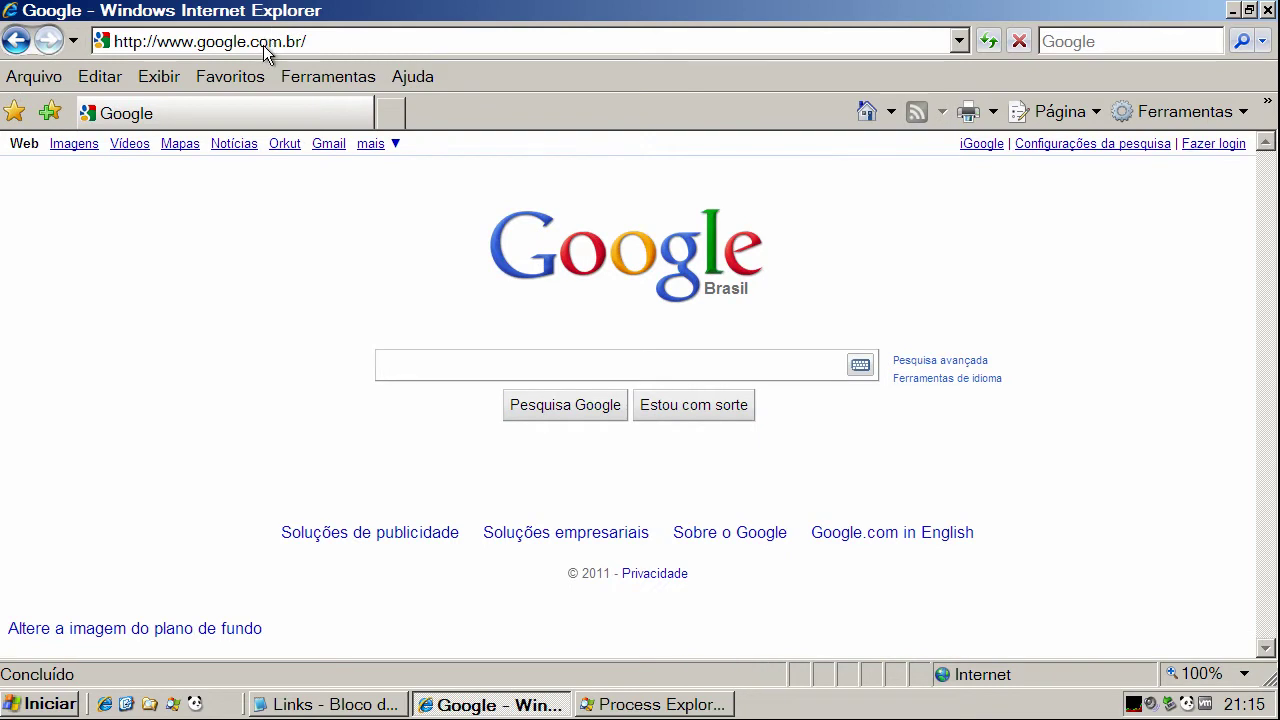
left_click(268, 45)
key("ctrl+v")
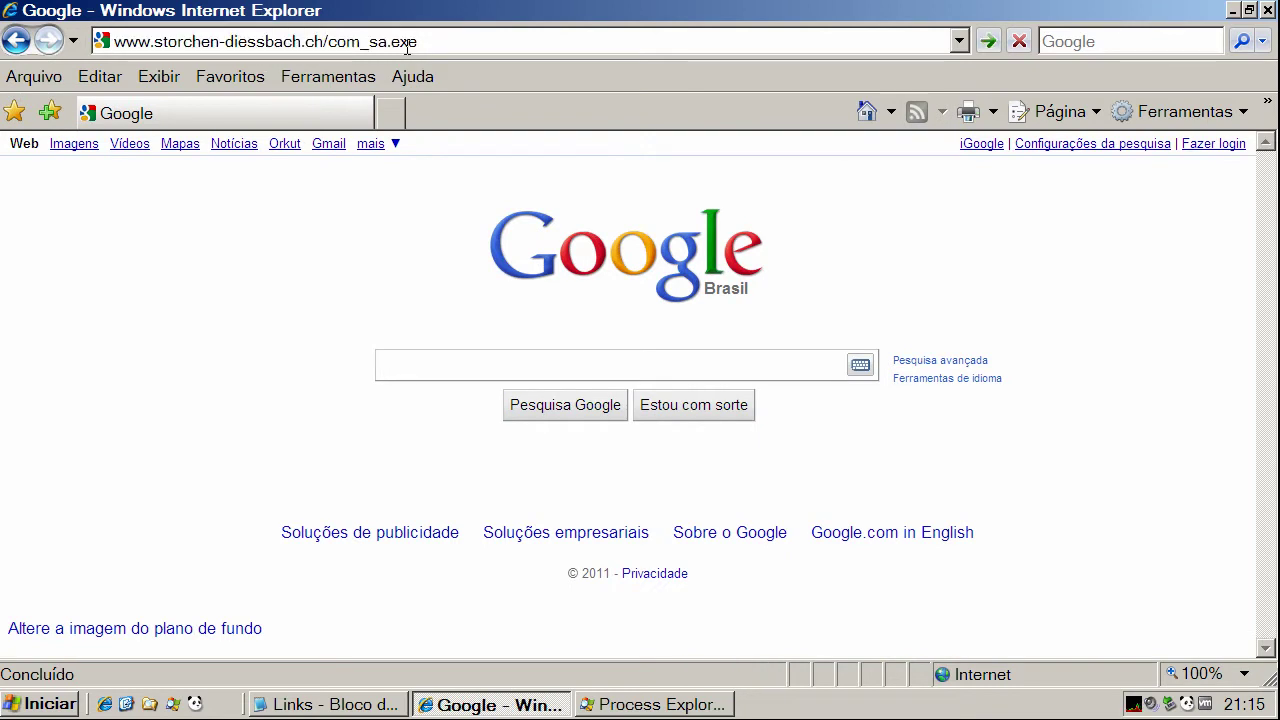
key("Return")
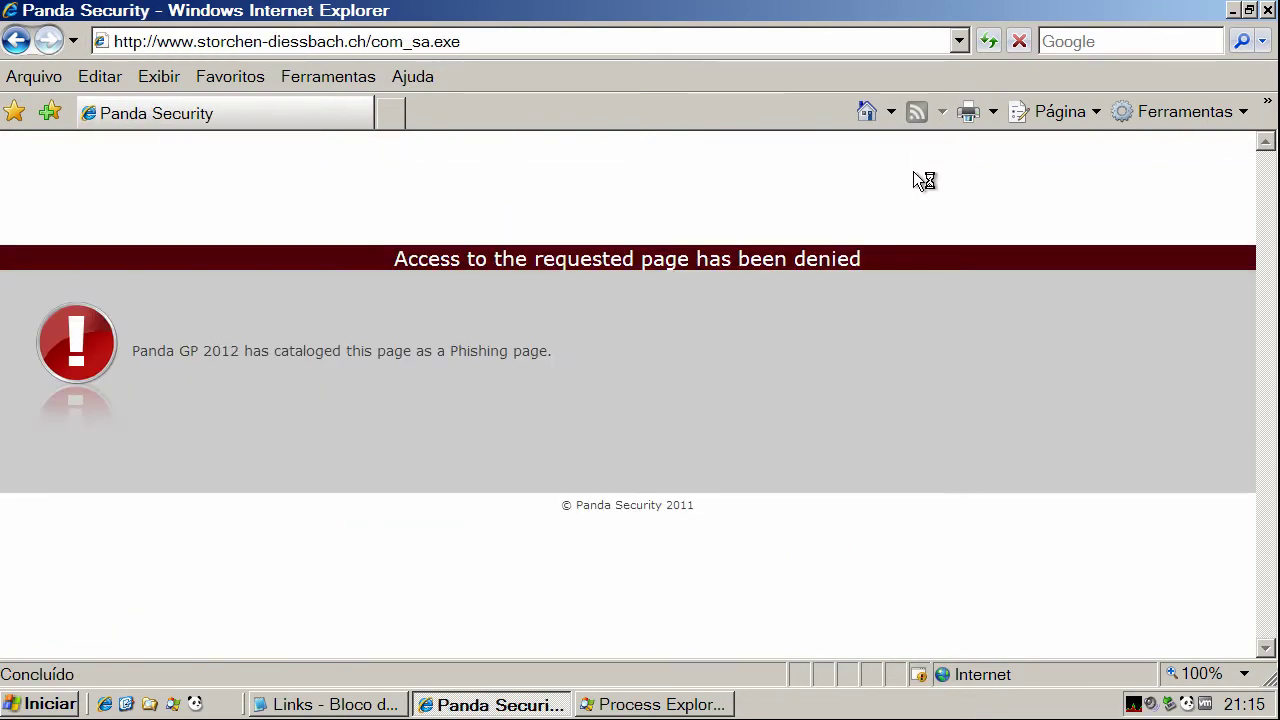
left_click(866, 111)
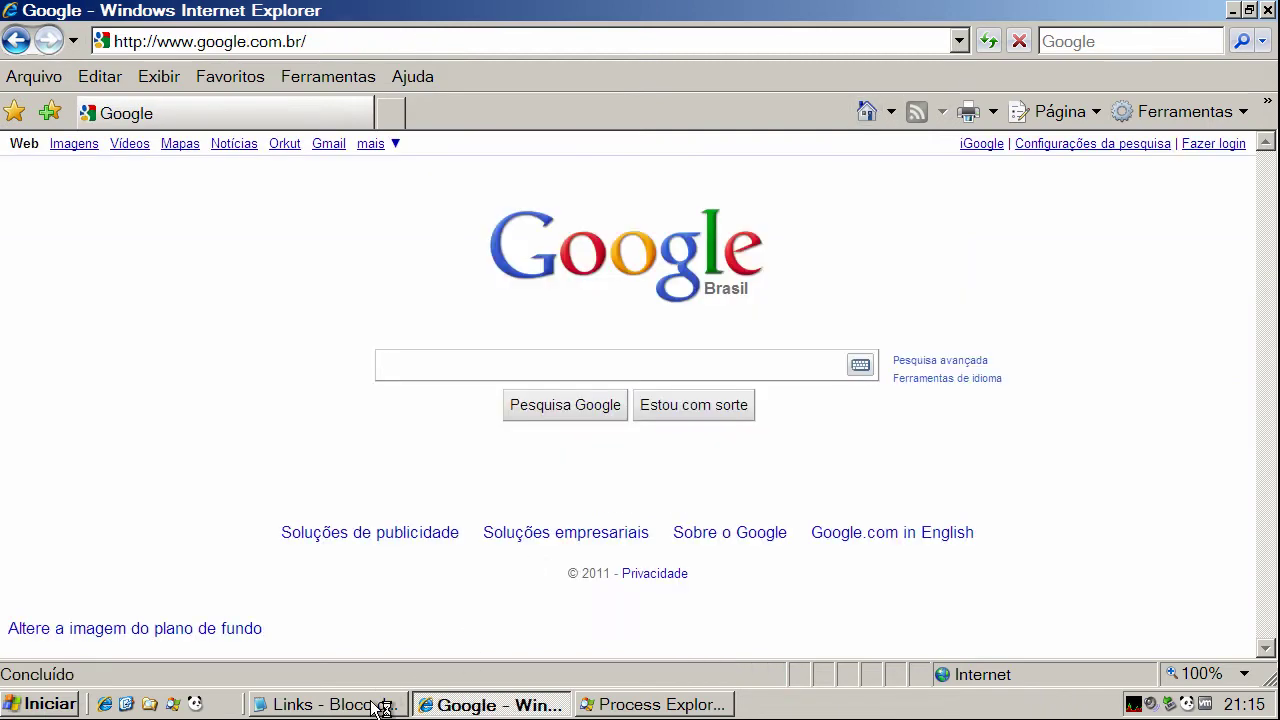
Copy the link myfejsbookz.com/album.php?= from the Links file and open it in Internet Explorer.
left_click(386, 703)
left_click(373, 597)
double_click(373, 597)
right_click(373, 597)
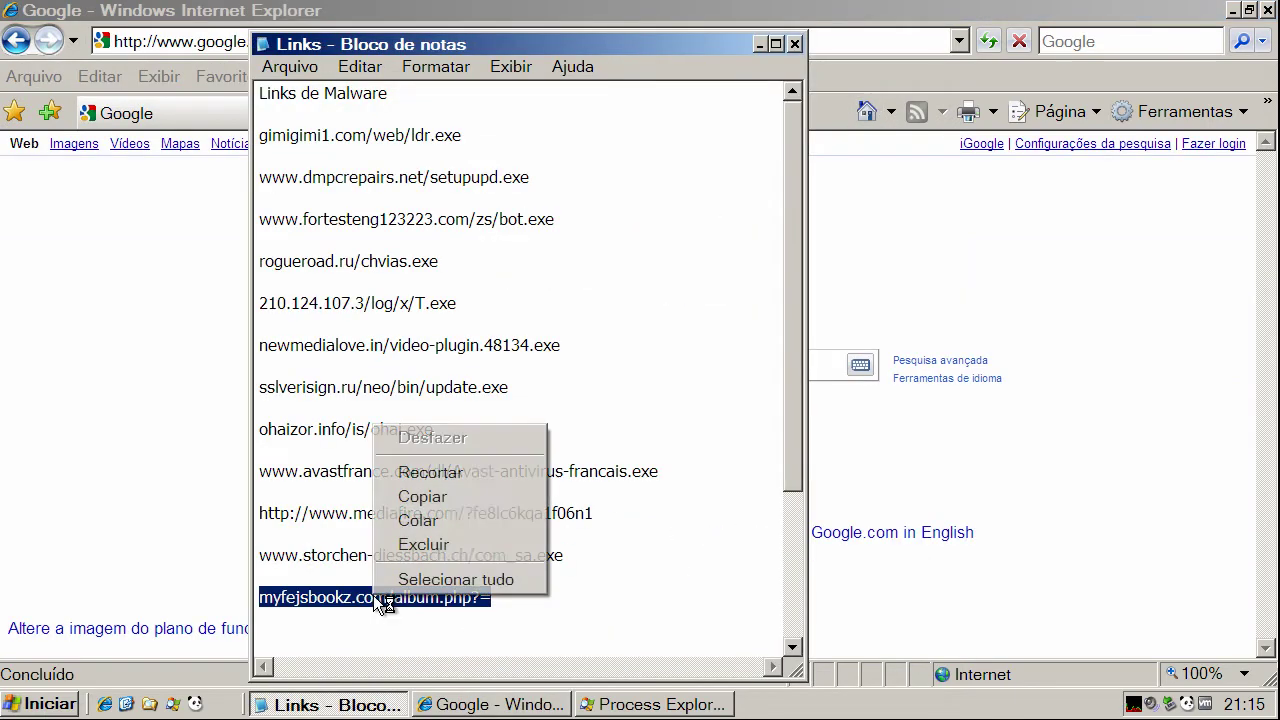
left_click(418, 497)
left_click(226, 42)
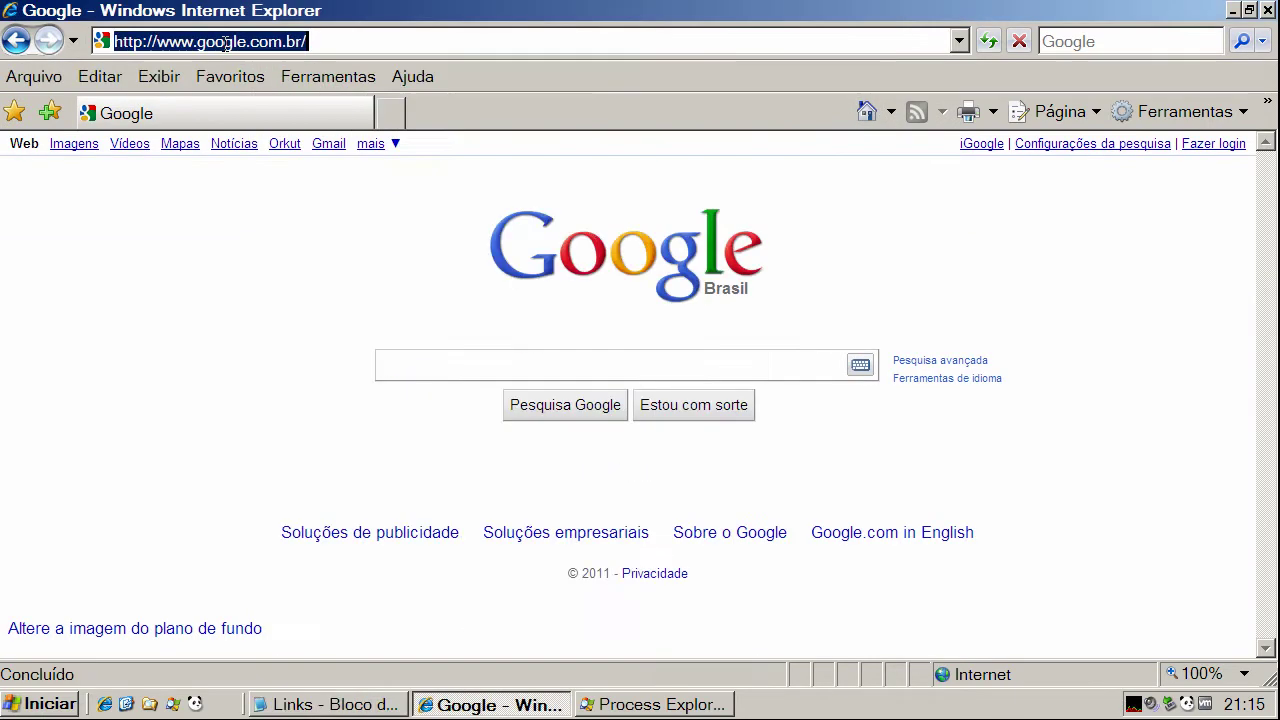
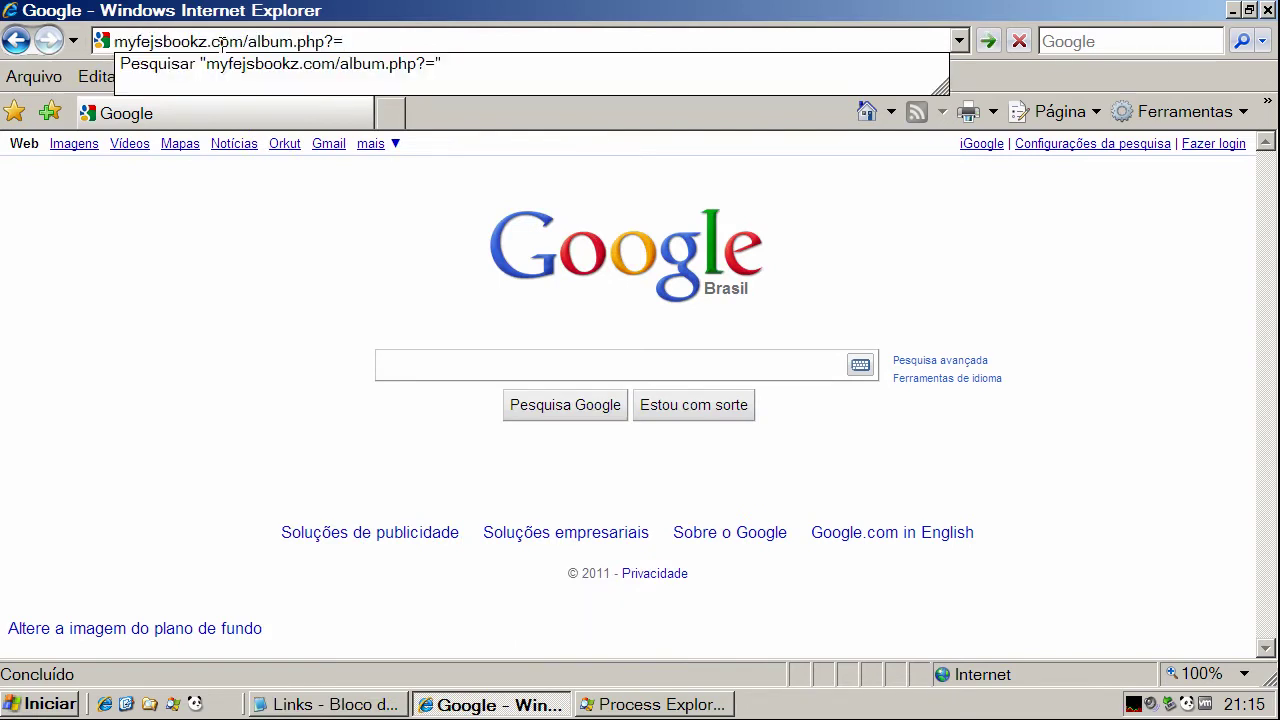
key("Return")
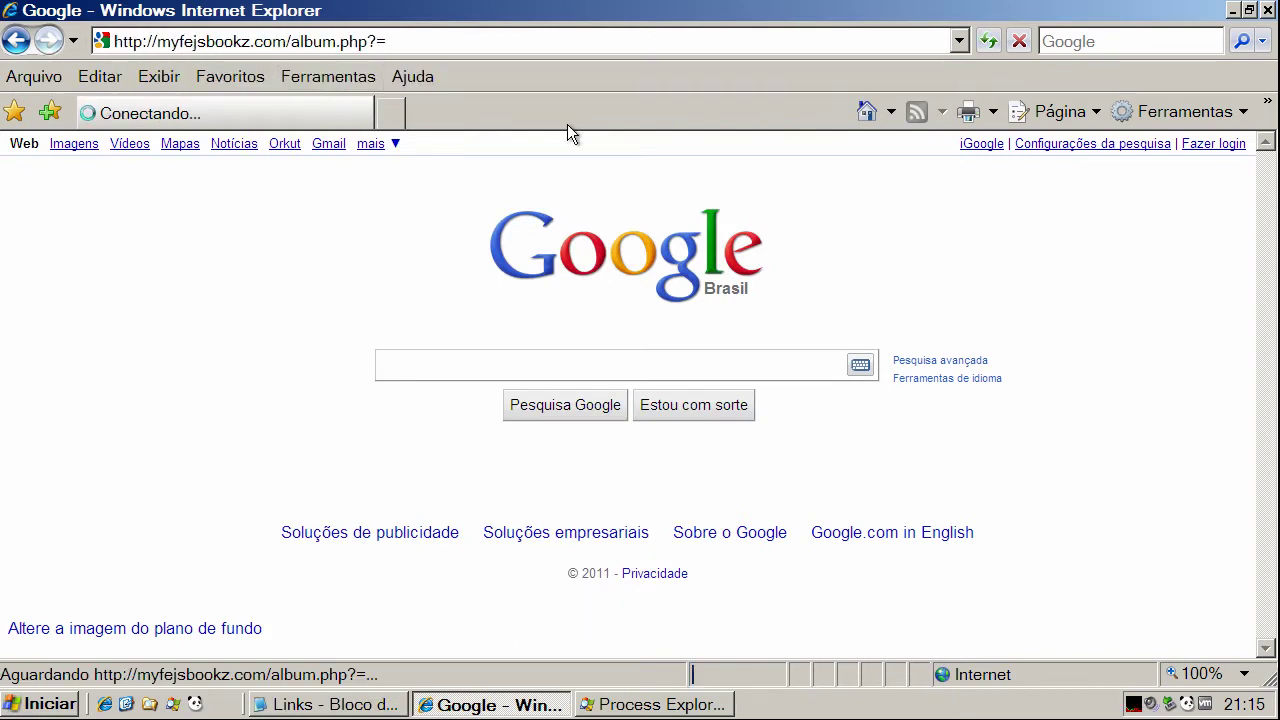
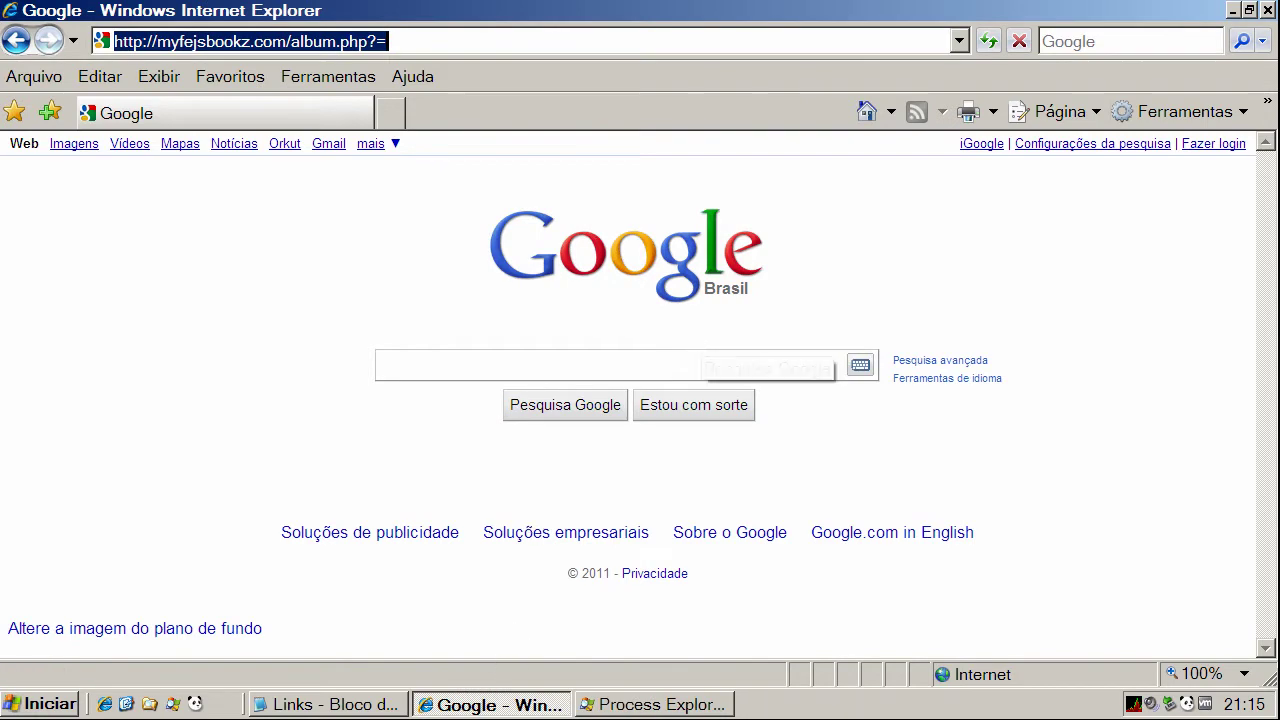
Check the running processes in Process Explorer, decline Panda's restart request, and close Process Explorer.
left_click(617, 706)
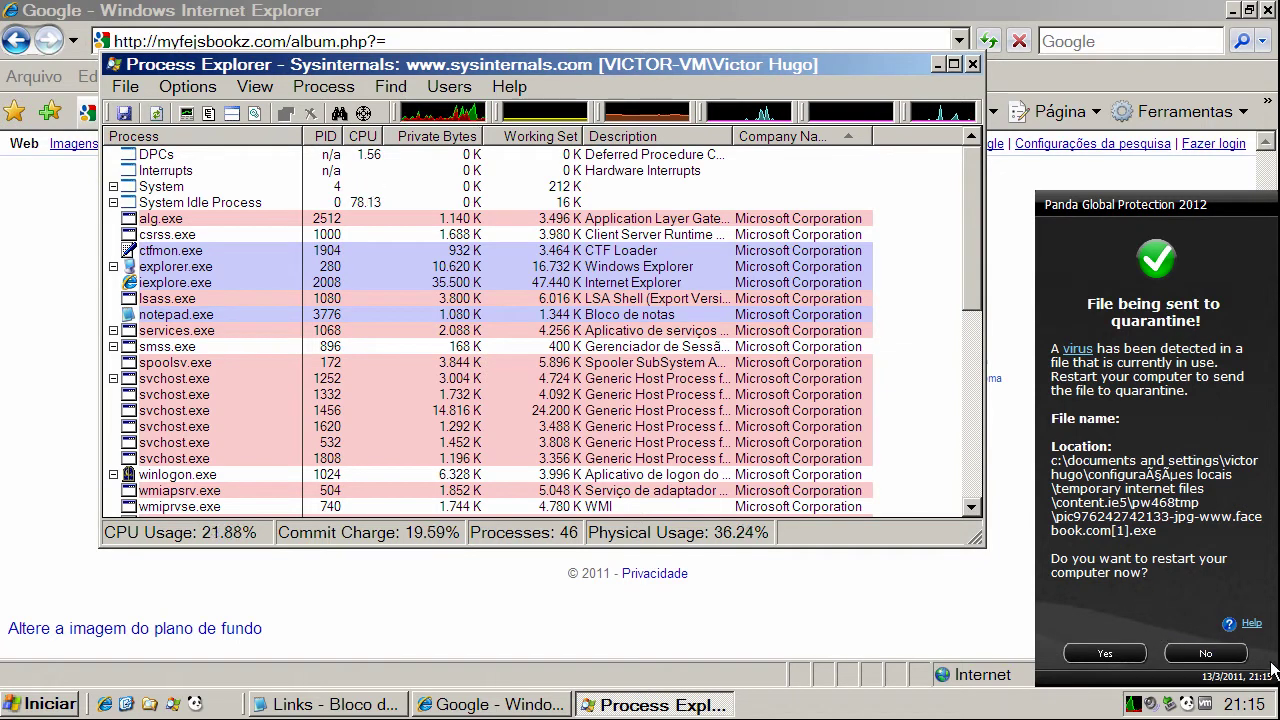
left_click(1234, 660)
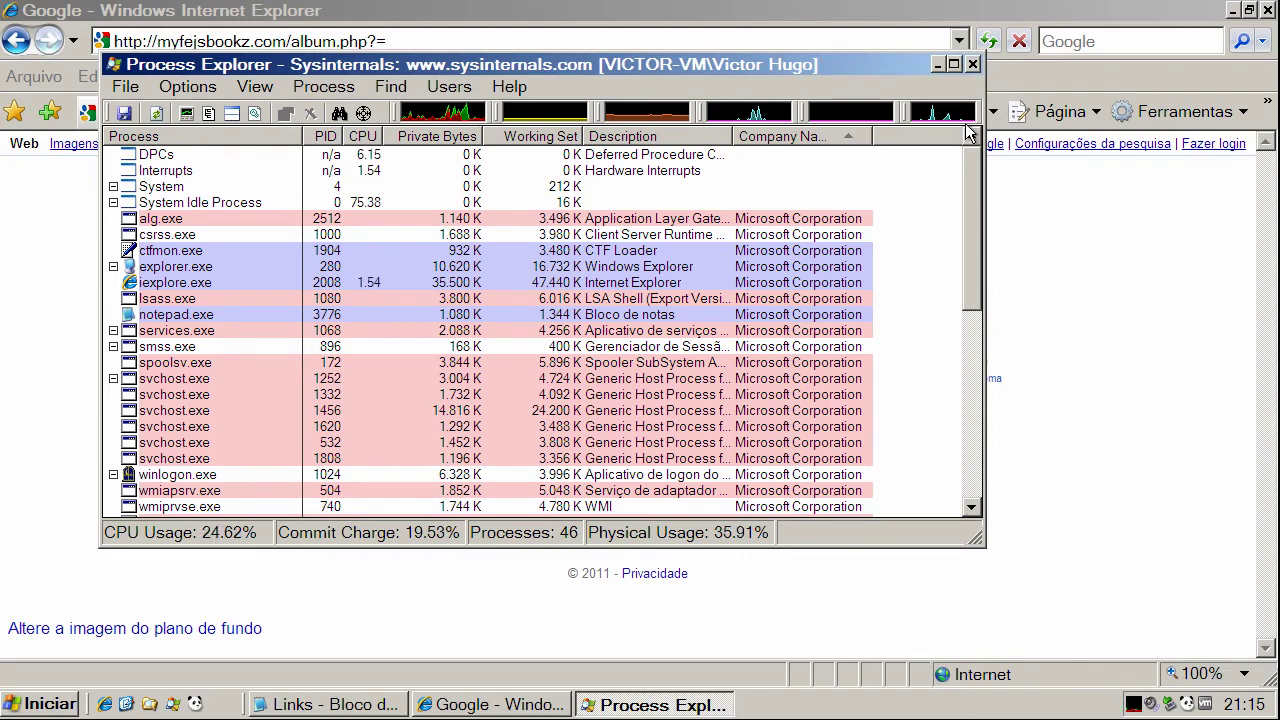
left_click(973, 64)
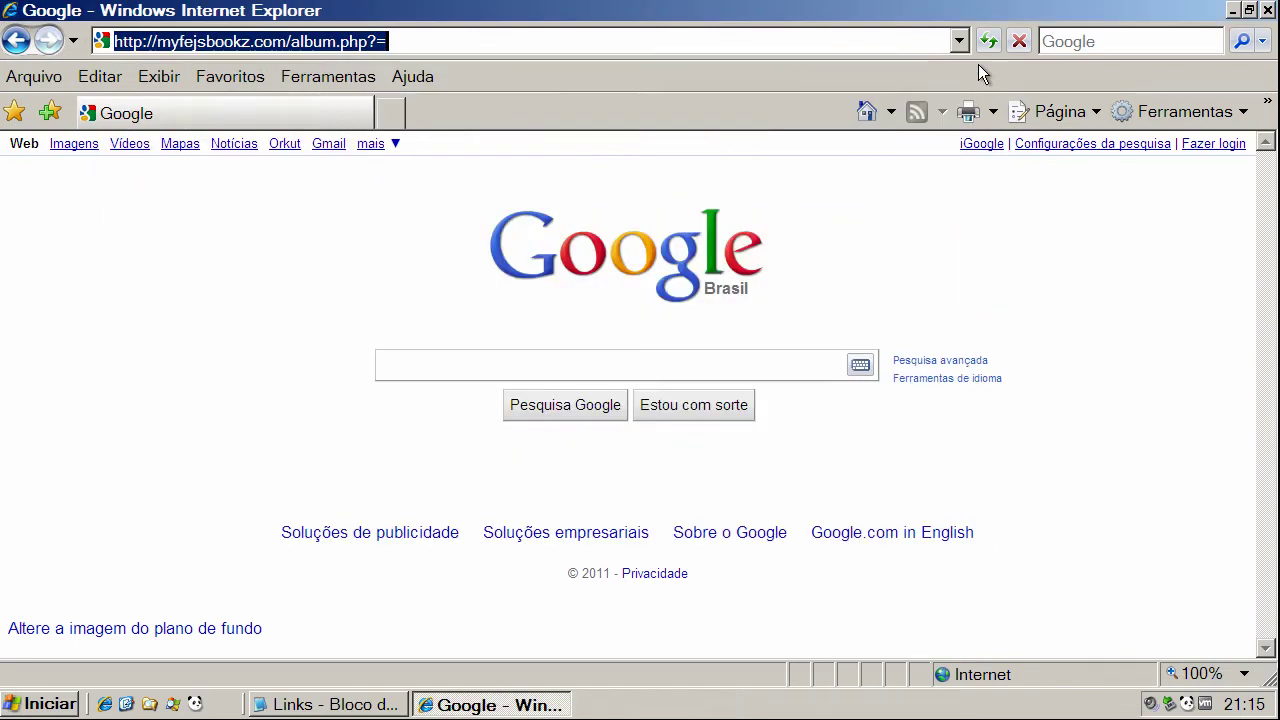
Close Internet Explorer and the Links file to return to an empty desktop.
left_click(1267, 10)
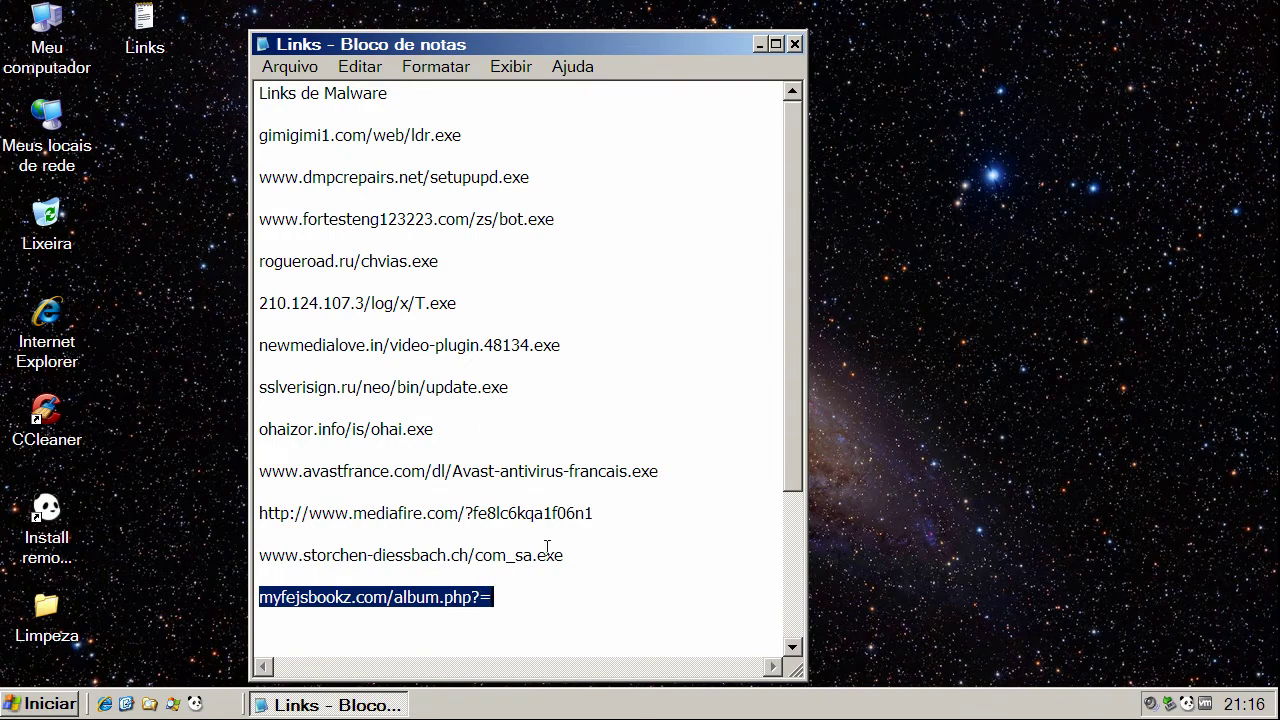
left_click(794, 45)
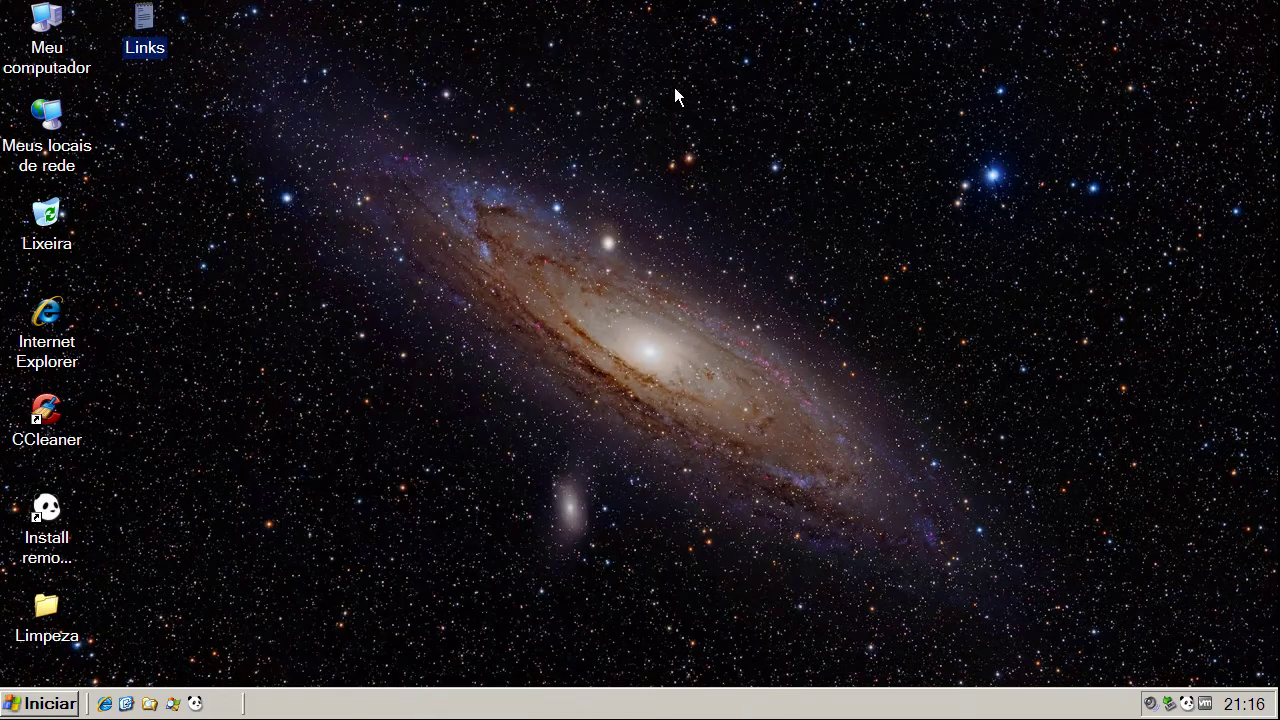
left_click(387, 145)
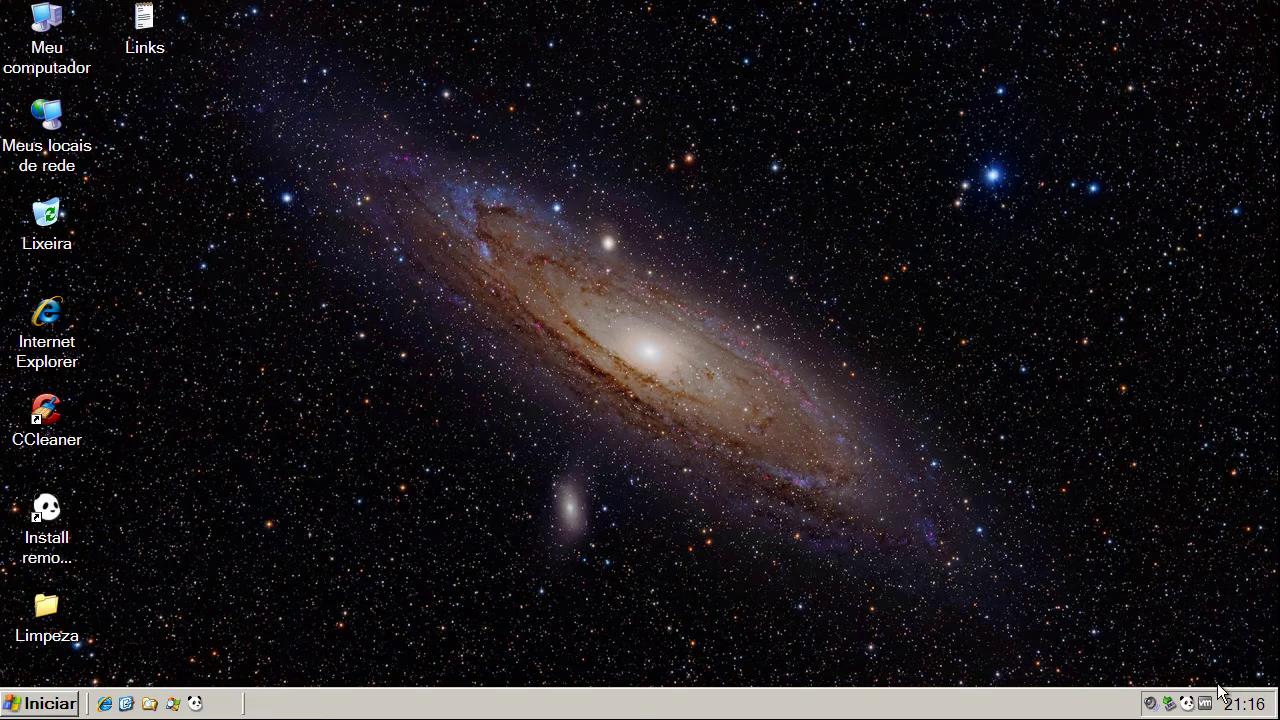
Examine the antivirus protection status in the Panda Global Protection 2012 window, and close the window.
mouse_move(1188, 705)
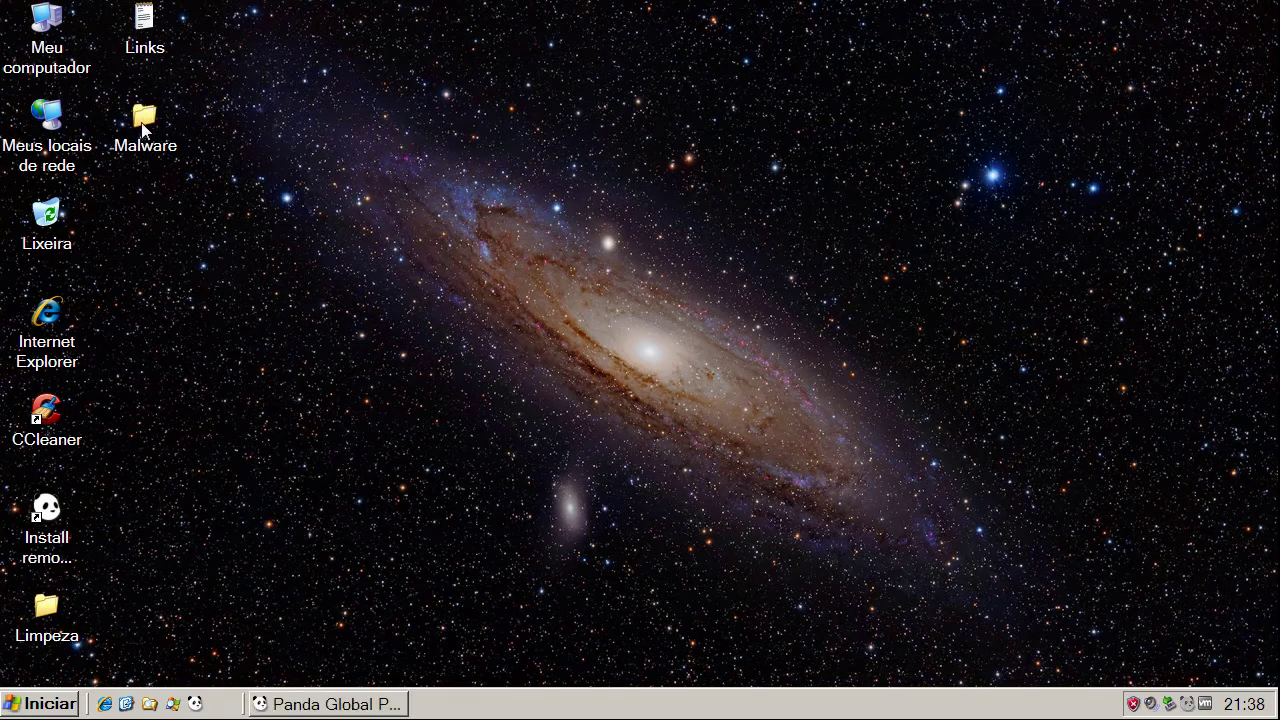
left_click(393, 706)
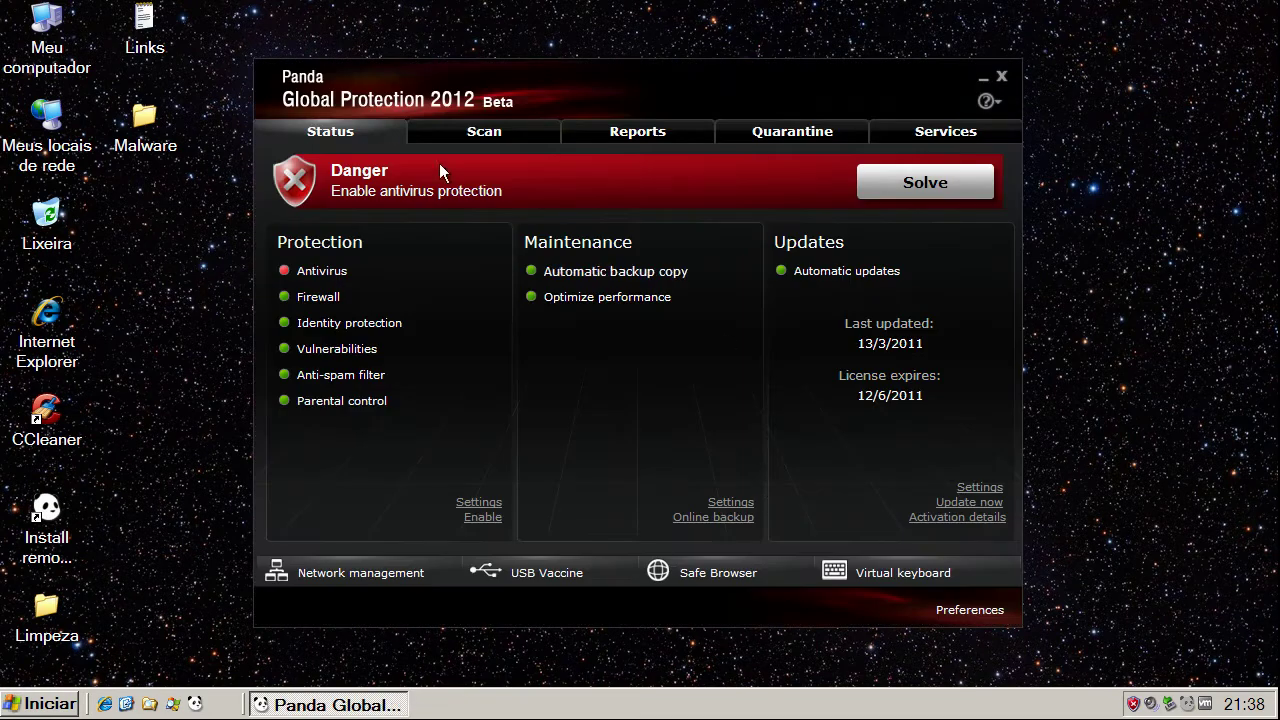
left_click(1000, 77)
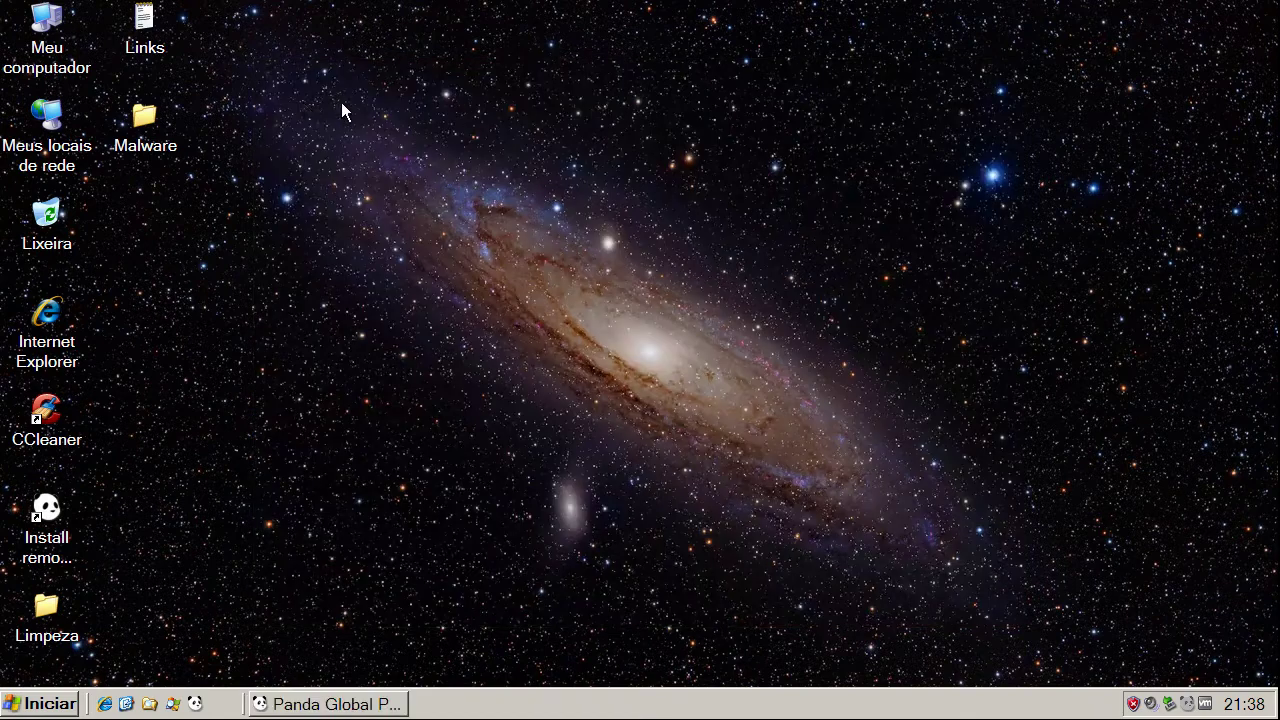
Open the Malware folder on the desktop and move its window up so that its whole contents fit on screen.
double_click(140, 130)
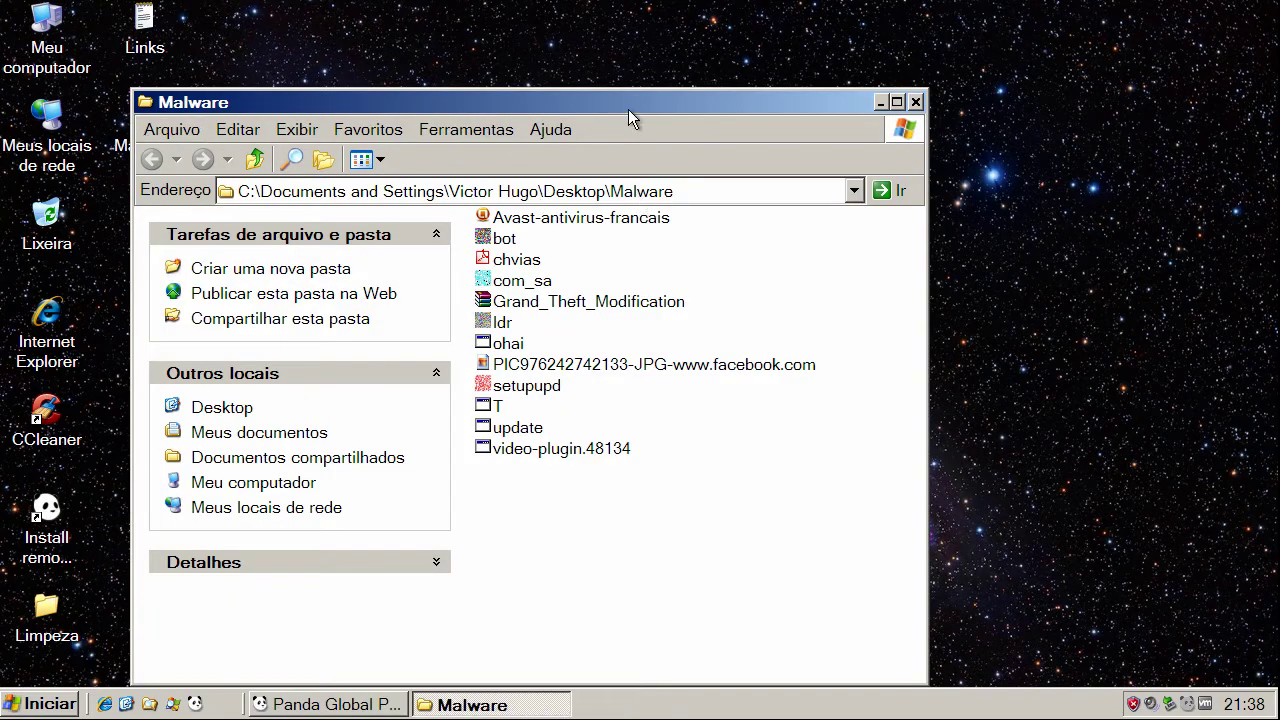
left_click_drag(628, 109, 624, 65)
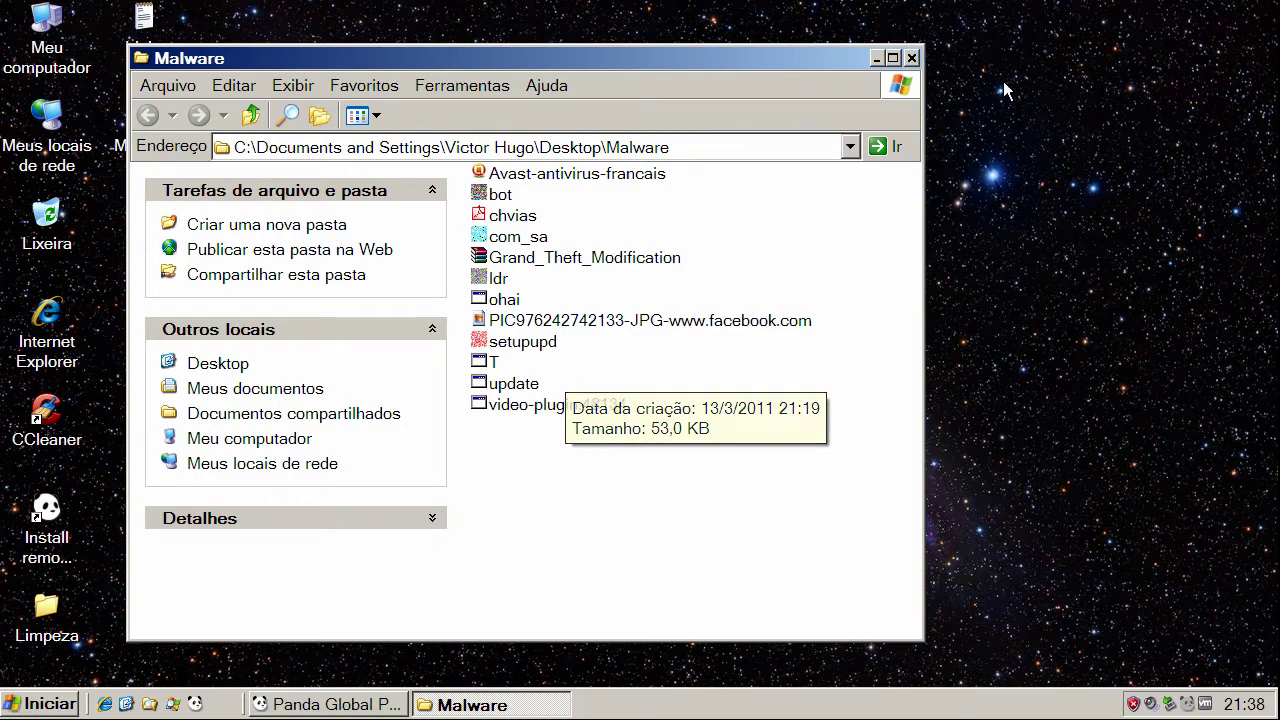
Close the Malware folder, review the protection status in the Panda Global Protection 2012 window, and close it.
left_click(913, 57)
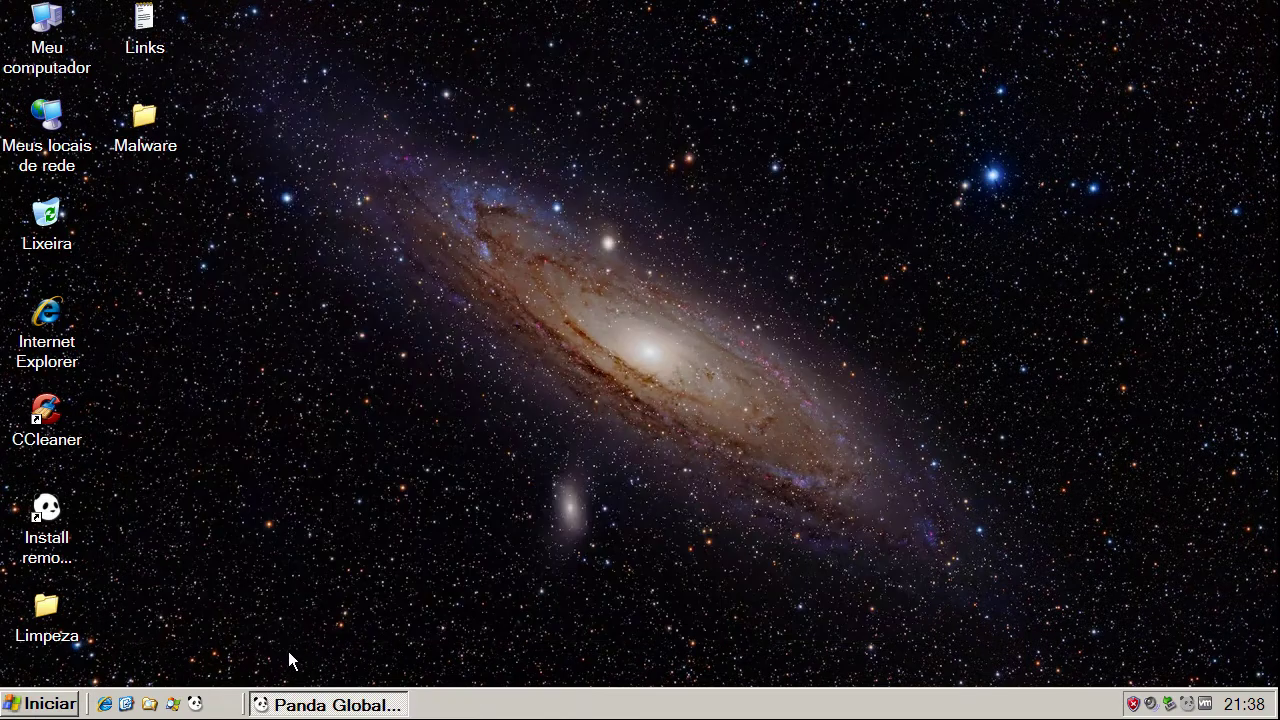
left_click(308, 704)
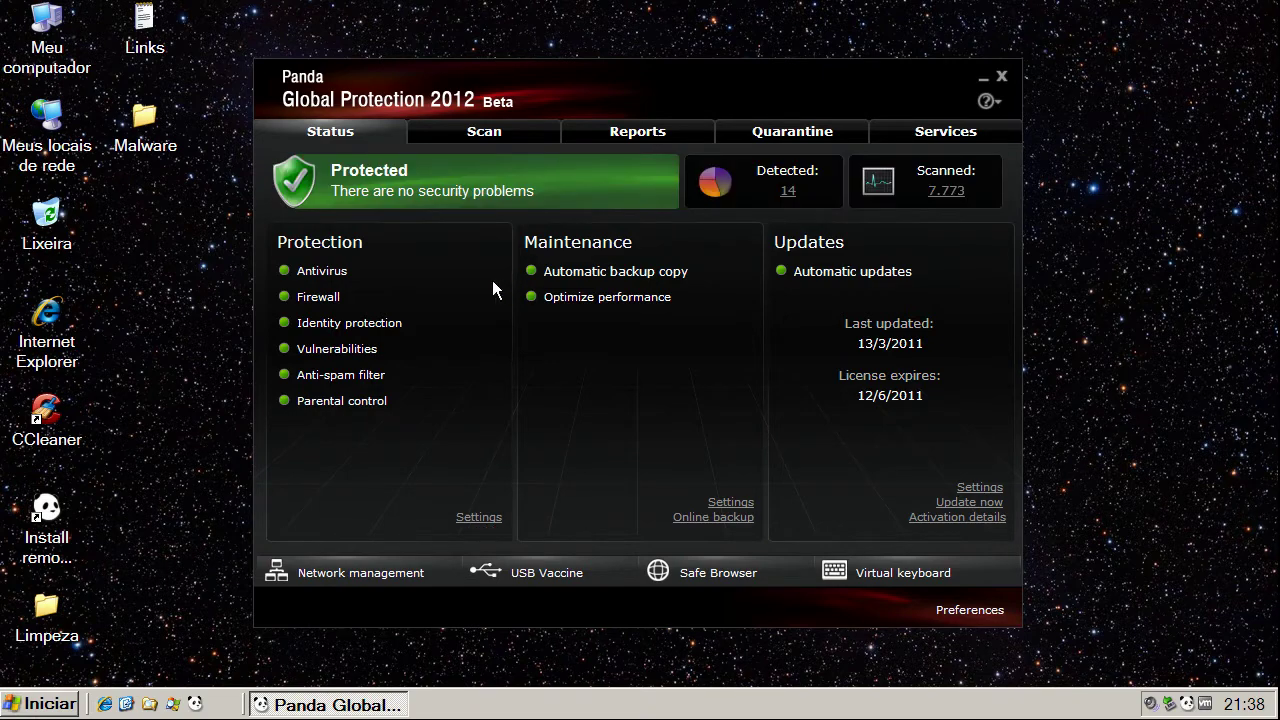
left_click(1003, 79)
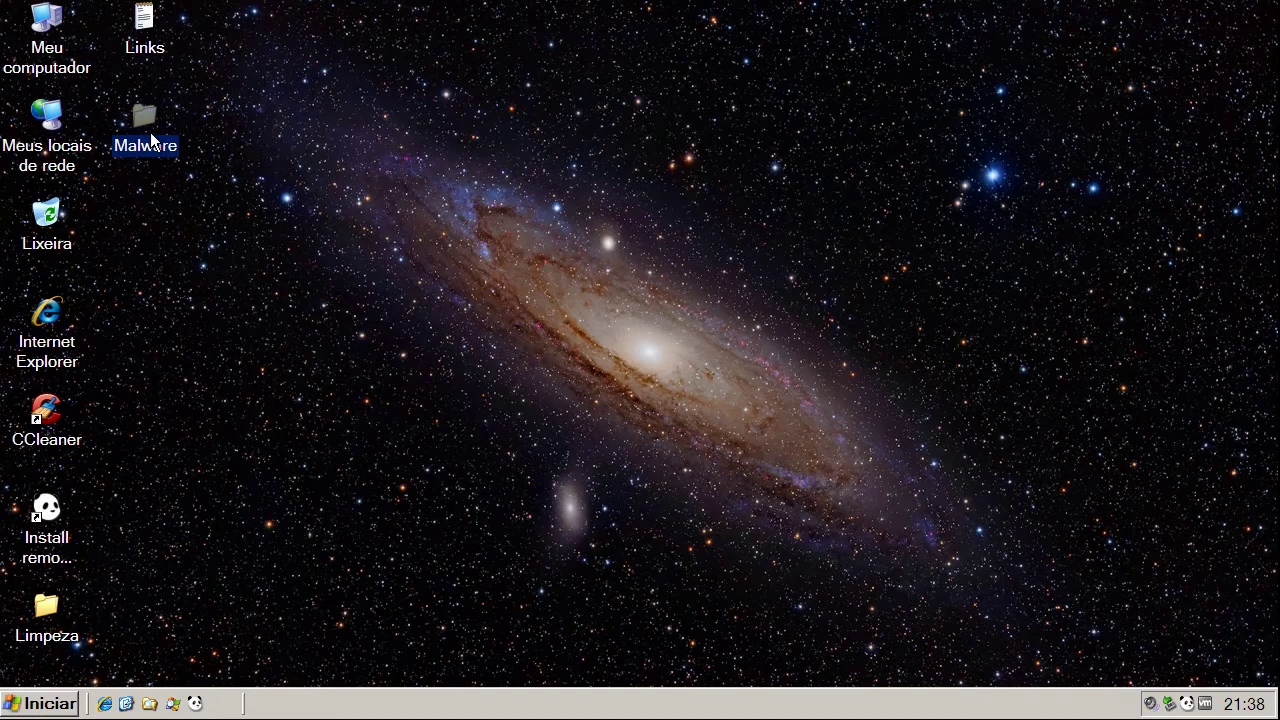
Scan the Malware folder with Panda Global Protection 2012, and review the incident details before closing the results.
right_click(142, 120)
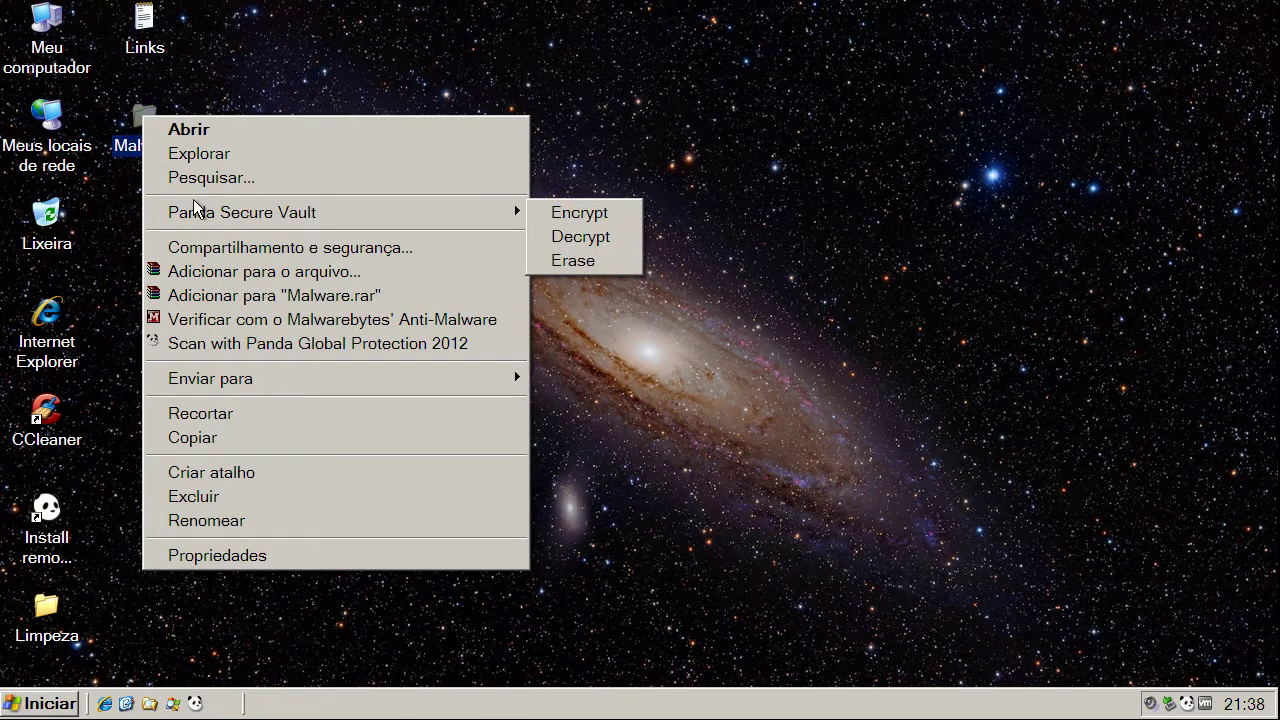
left_click(209, 346)
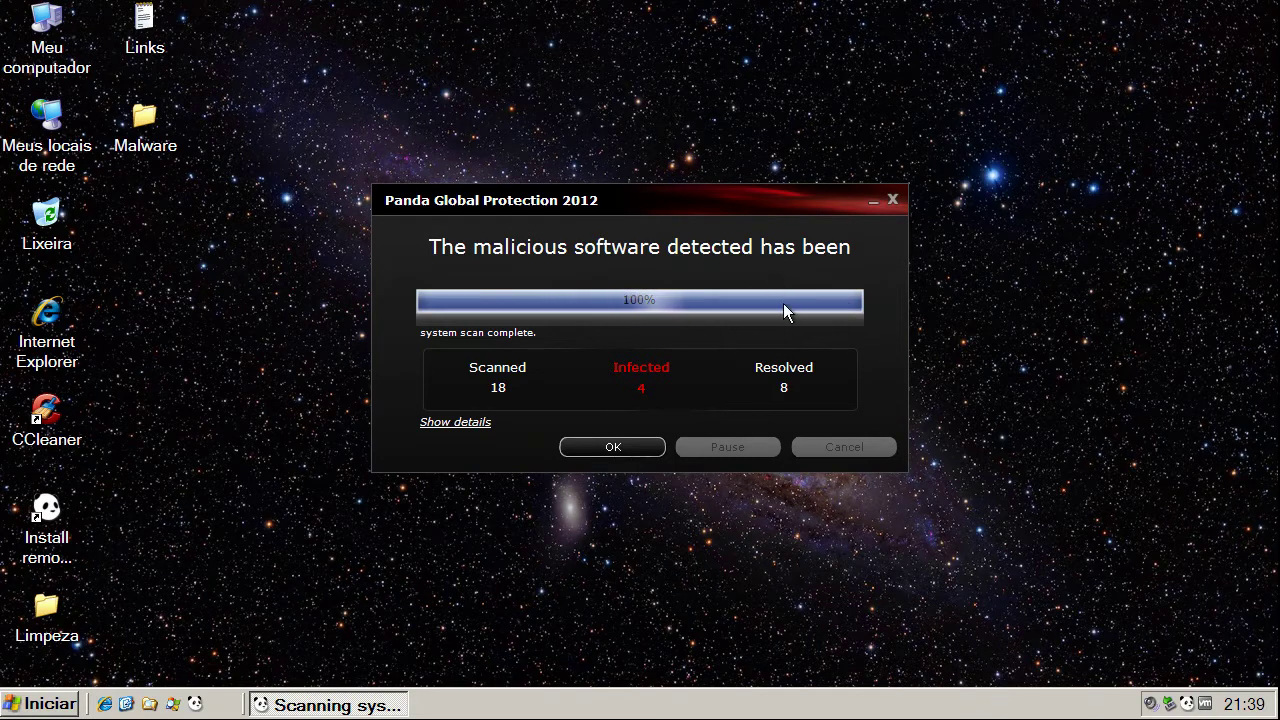
left_click(476, 428)
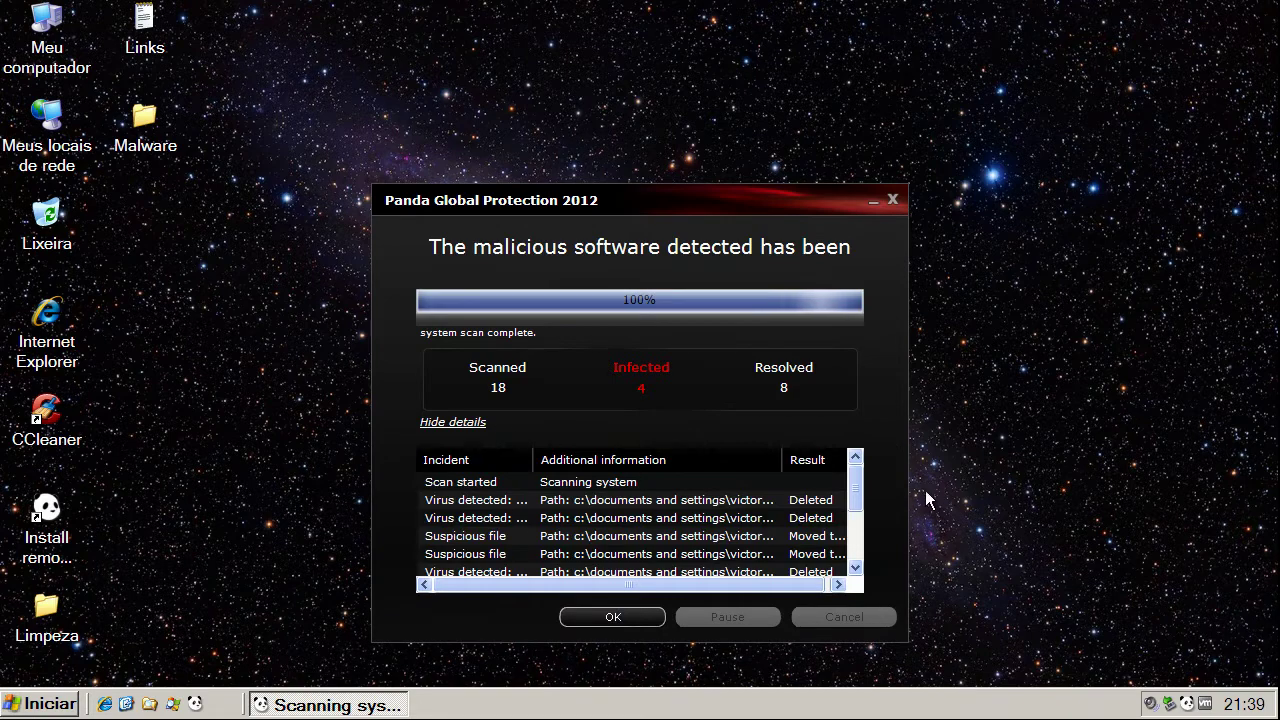
left_click_drag(857, 491, 806, 552)
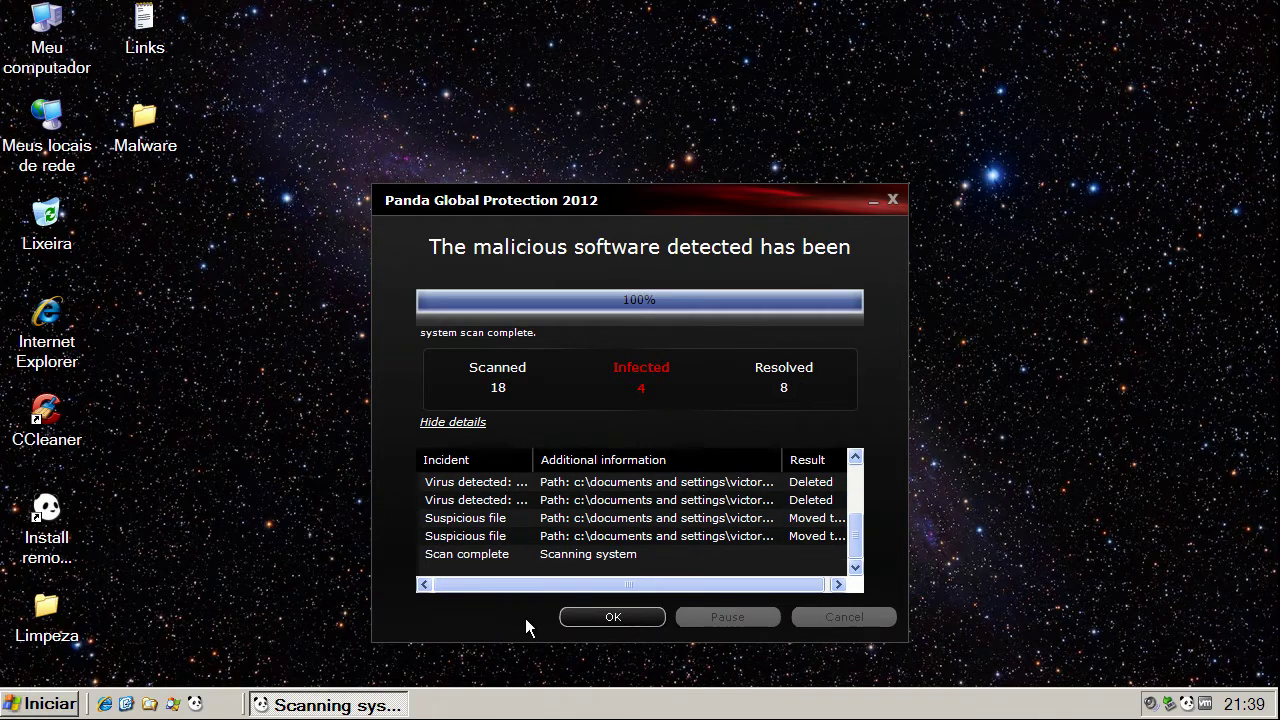
left_click(600, 617)
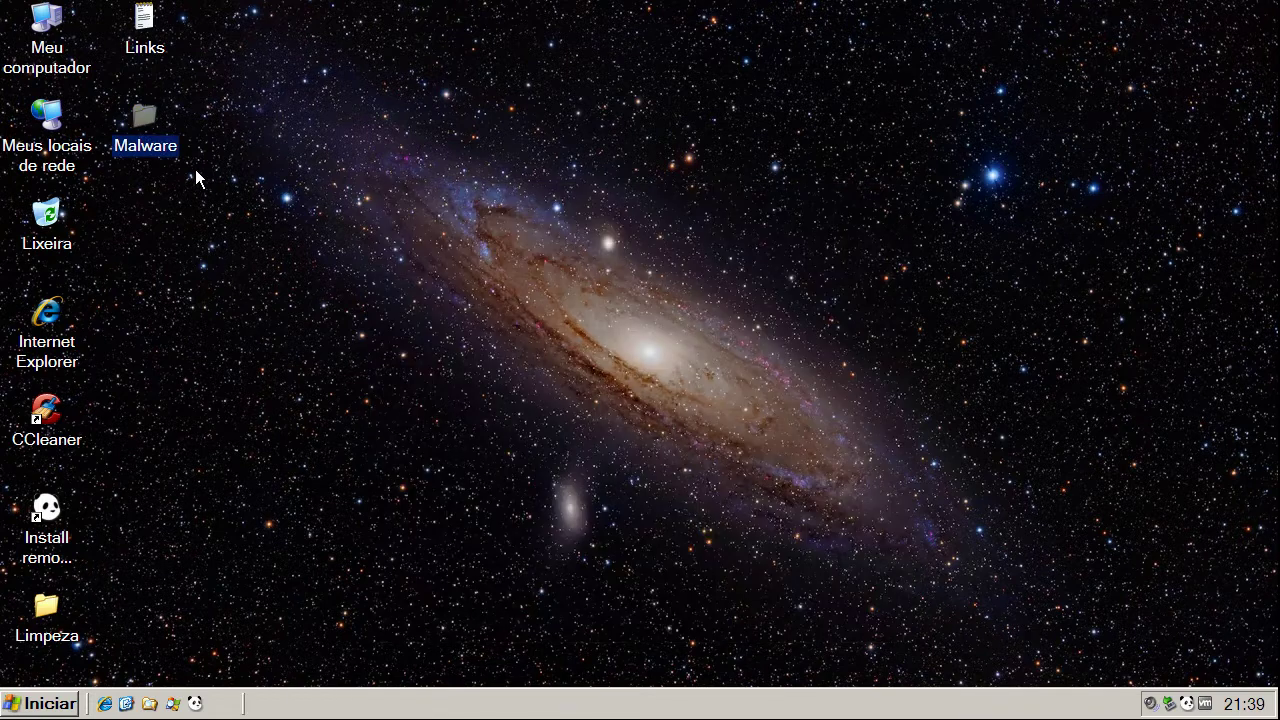
Open the Malware folder again and go through the samples left in it after the scan.
double_click(145, 119)
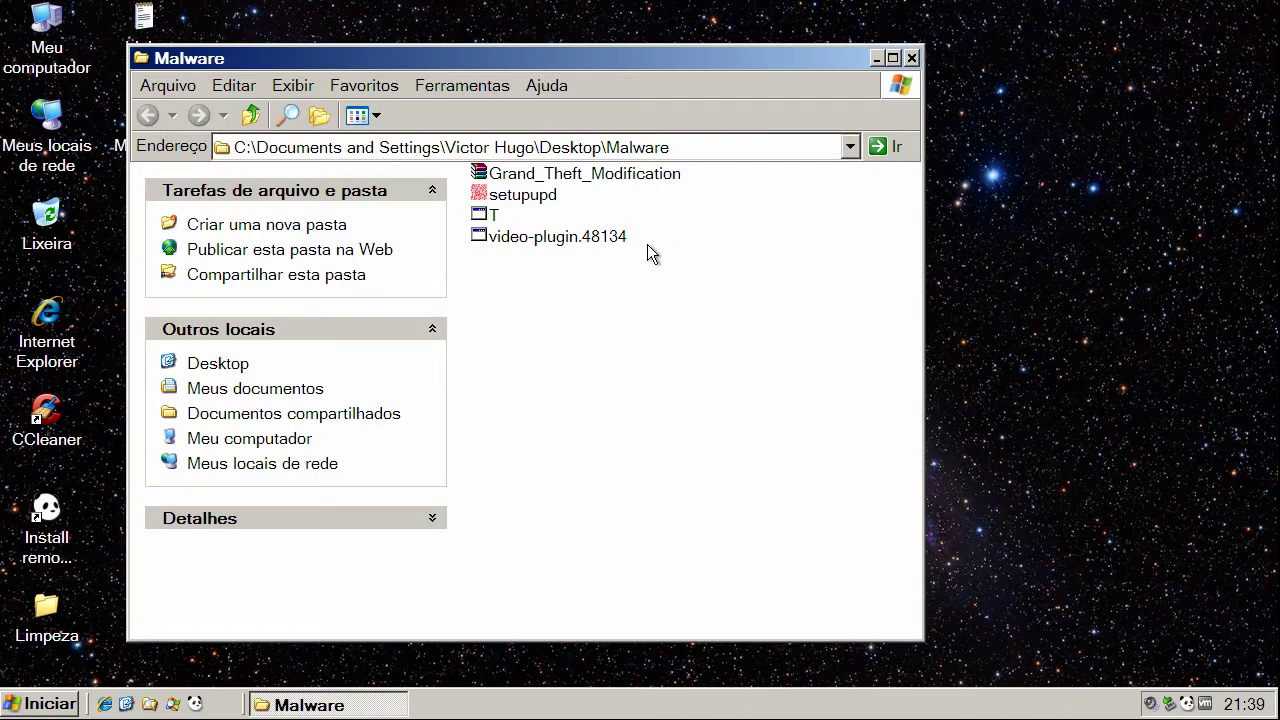
left_click(510, 180)
left_click(506, 196)
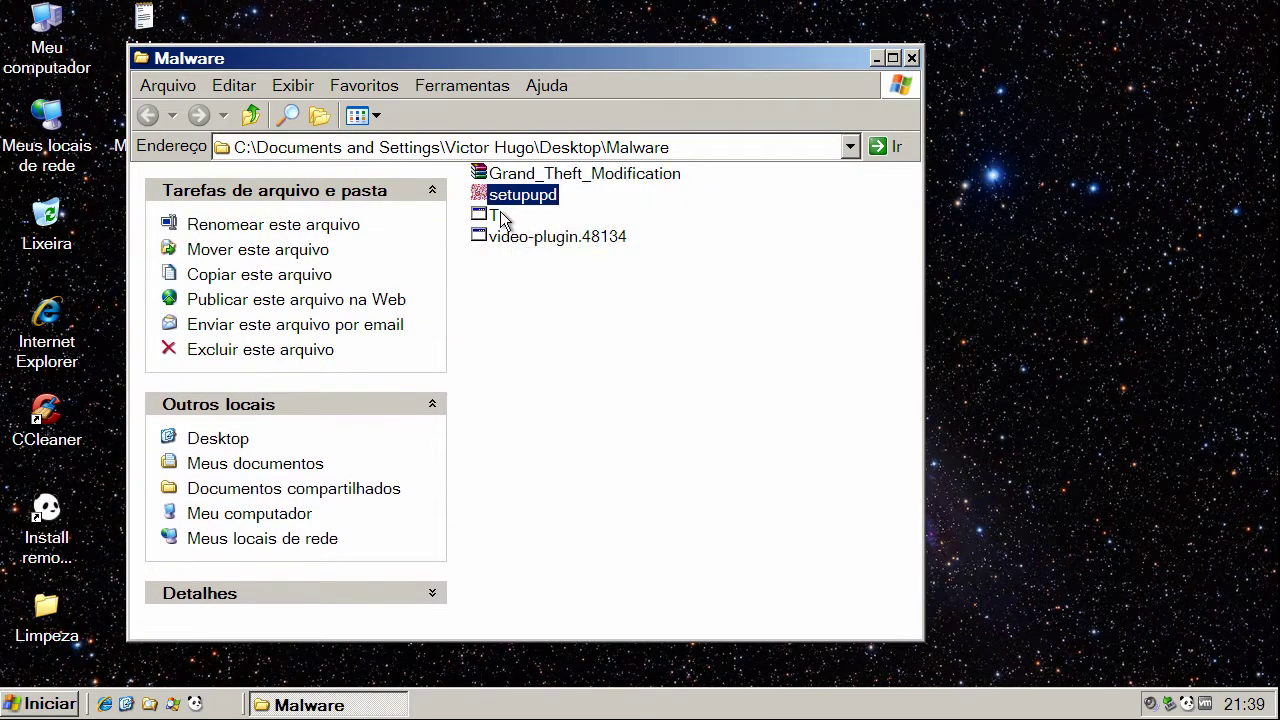
left_click(497, 216)
left_click(500, 240)
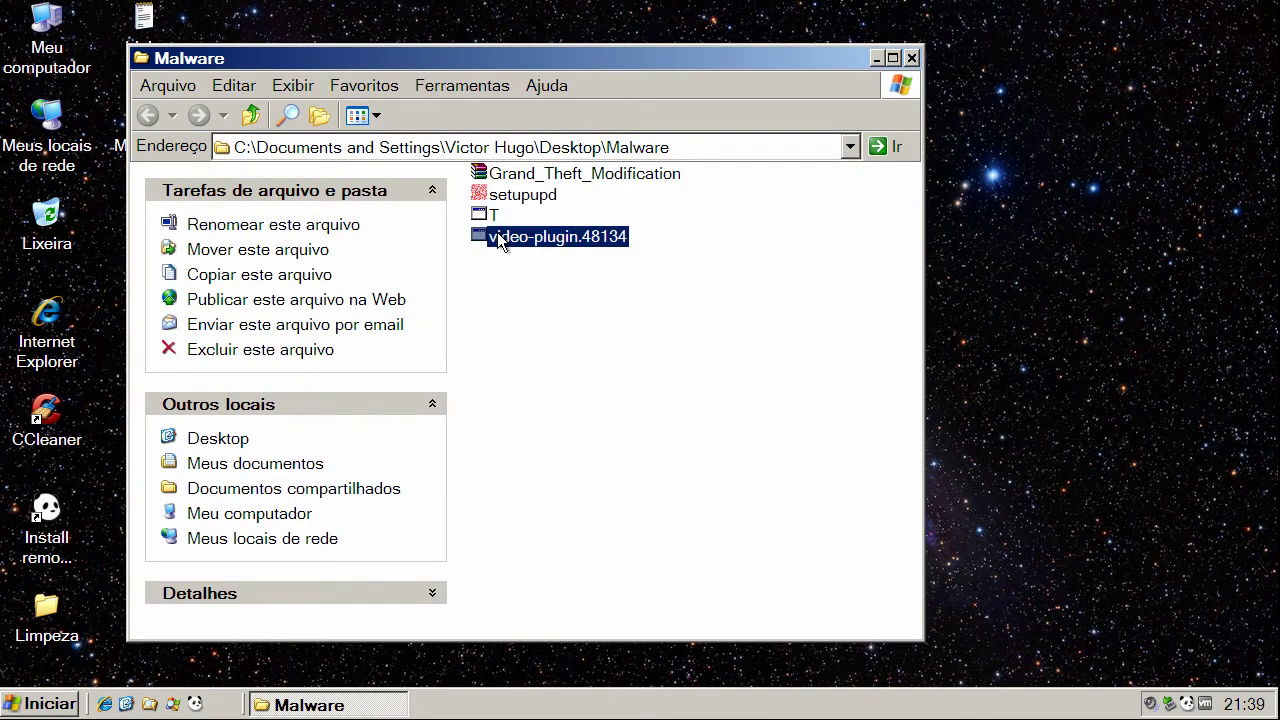
Extract the Grand_Theft_Modification archive directly into the Malware folder.
left_click(557, 178)
right_click(557, 182)
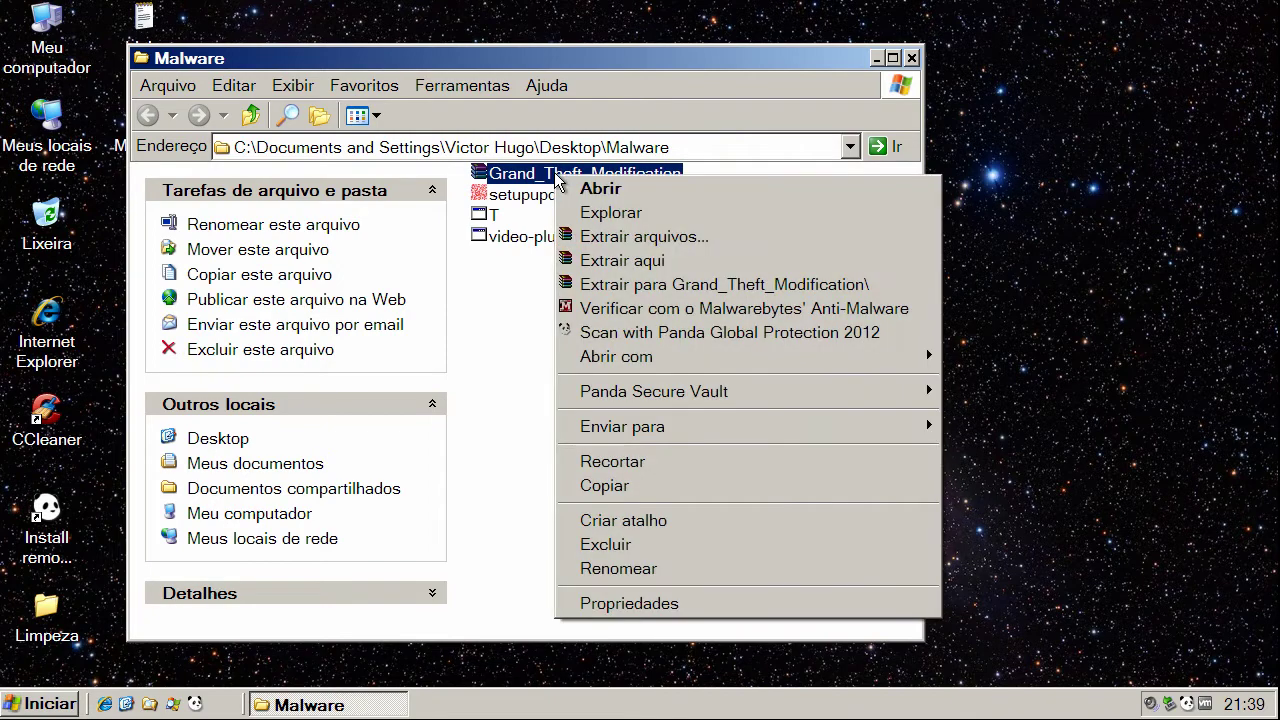
left_click(618, 259)
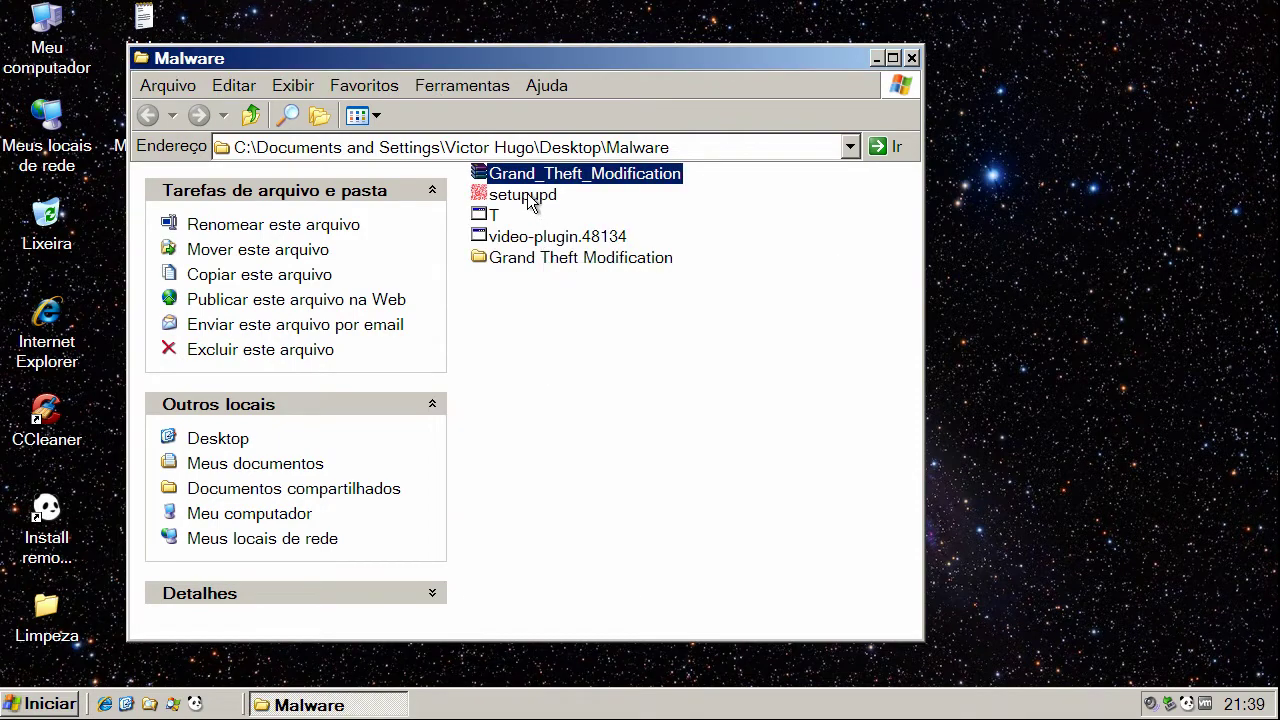
left_click(573, 199)
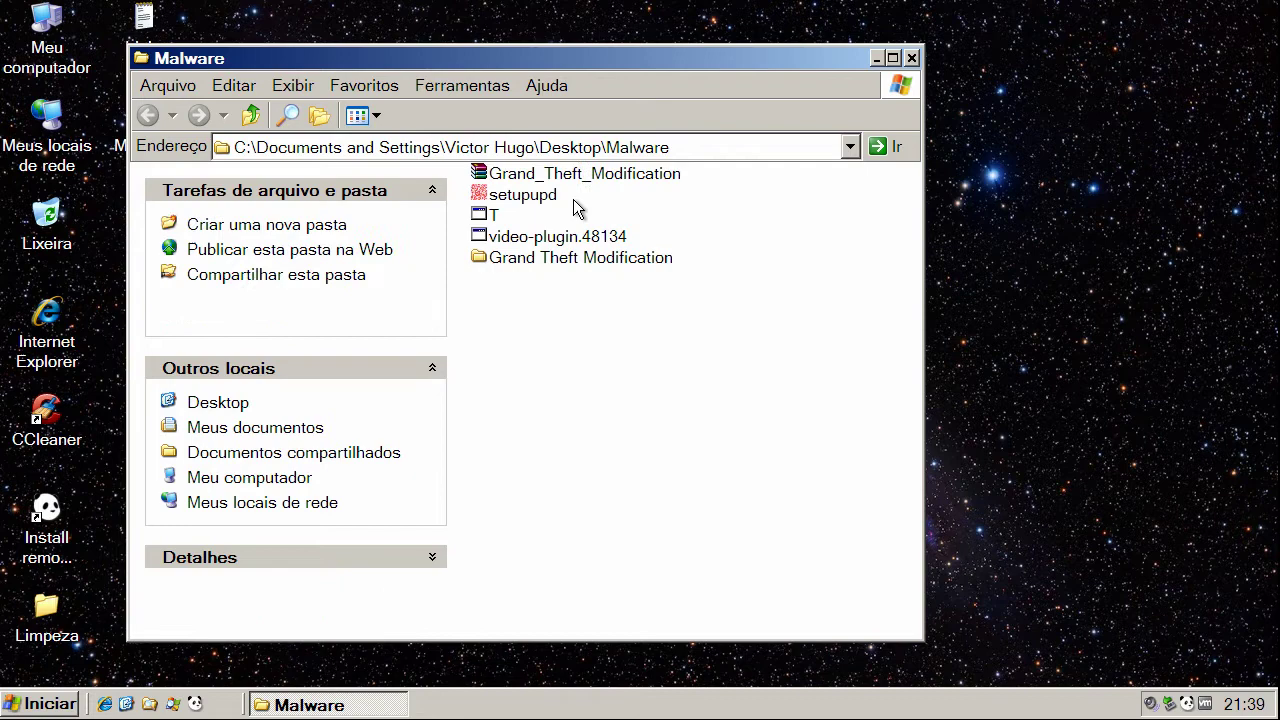
Run the setupupd sample, inspect its processes in Process Explorer, and minimize Process Explorer.
left_click(520, 197)
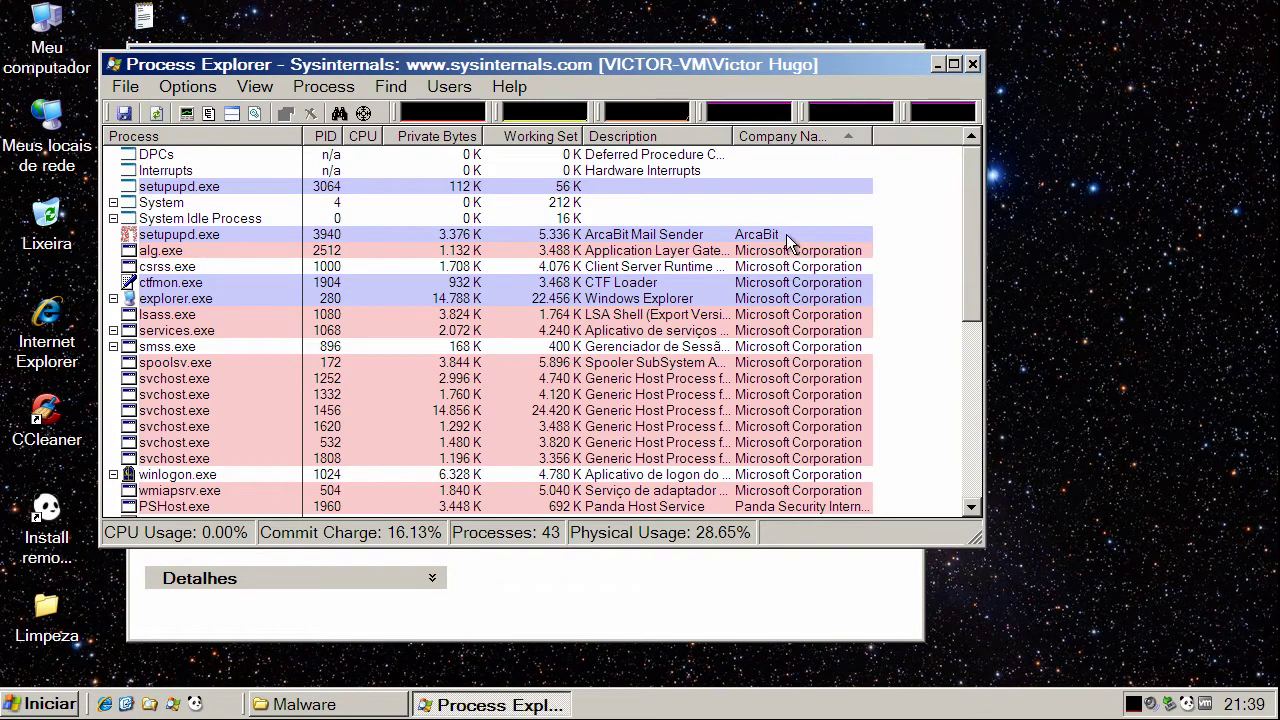
left_click(179, 255)
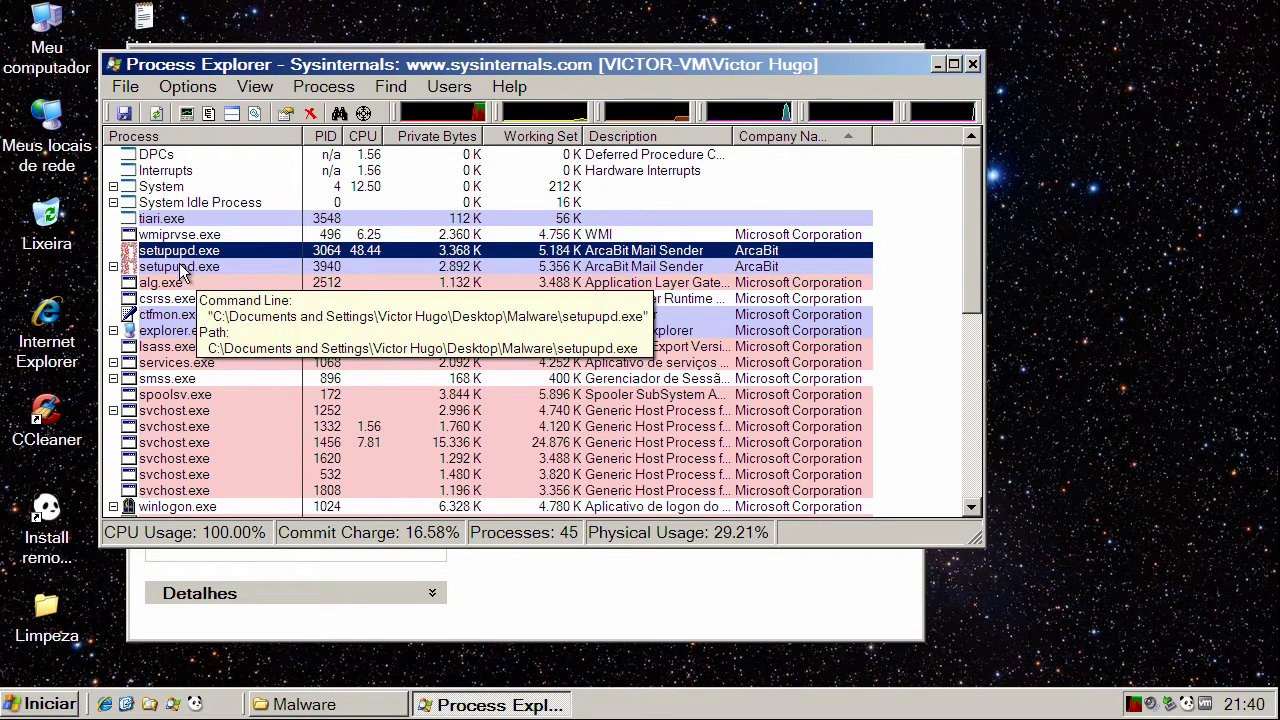
left_click(939, 64)
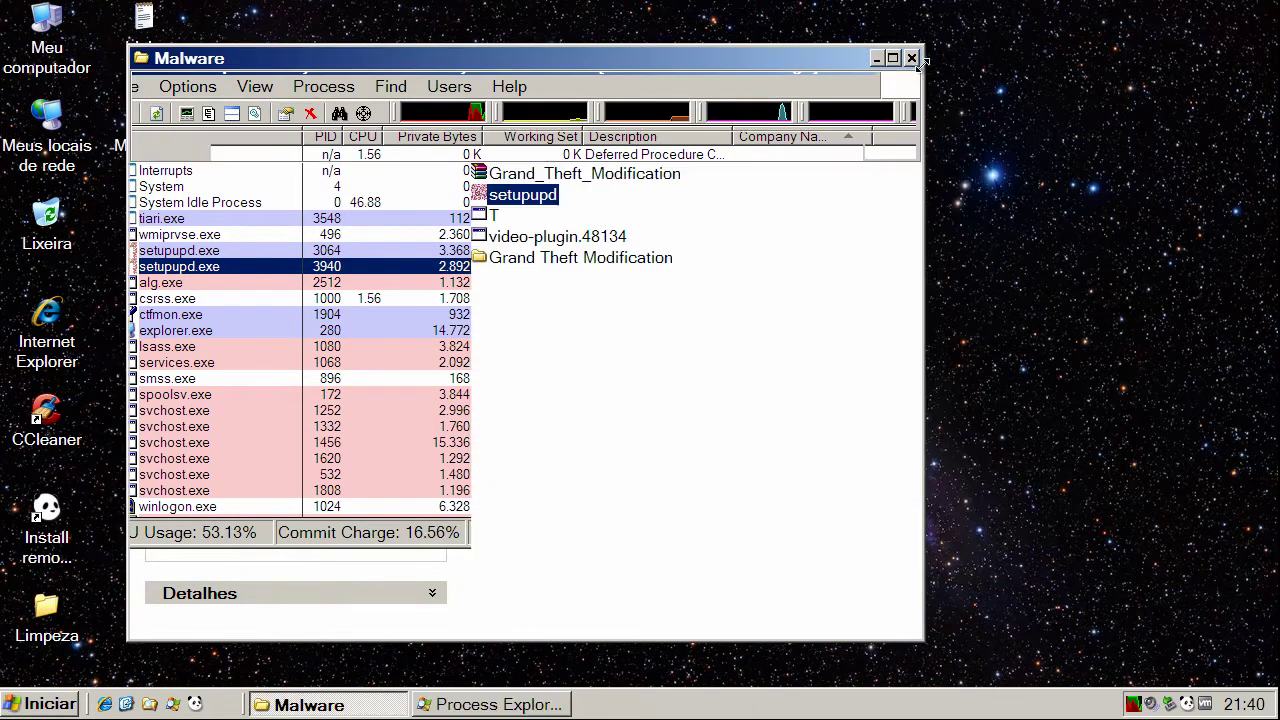
Run the T sample from the Malware folder.
mouse_move(495, 221)
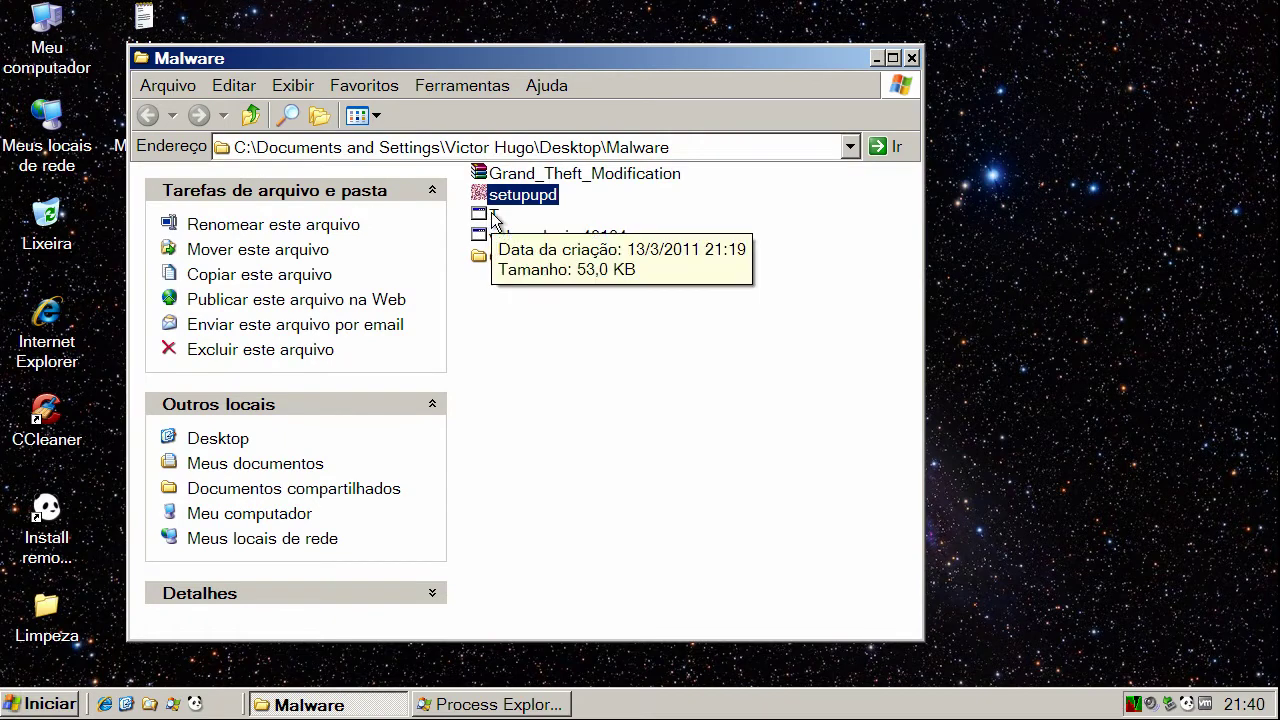
double_click(493, 214)
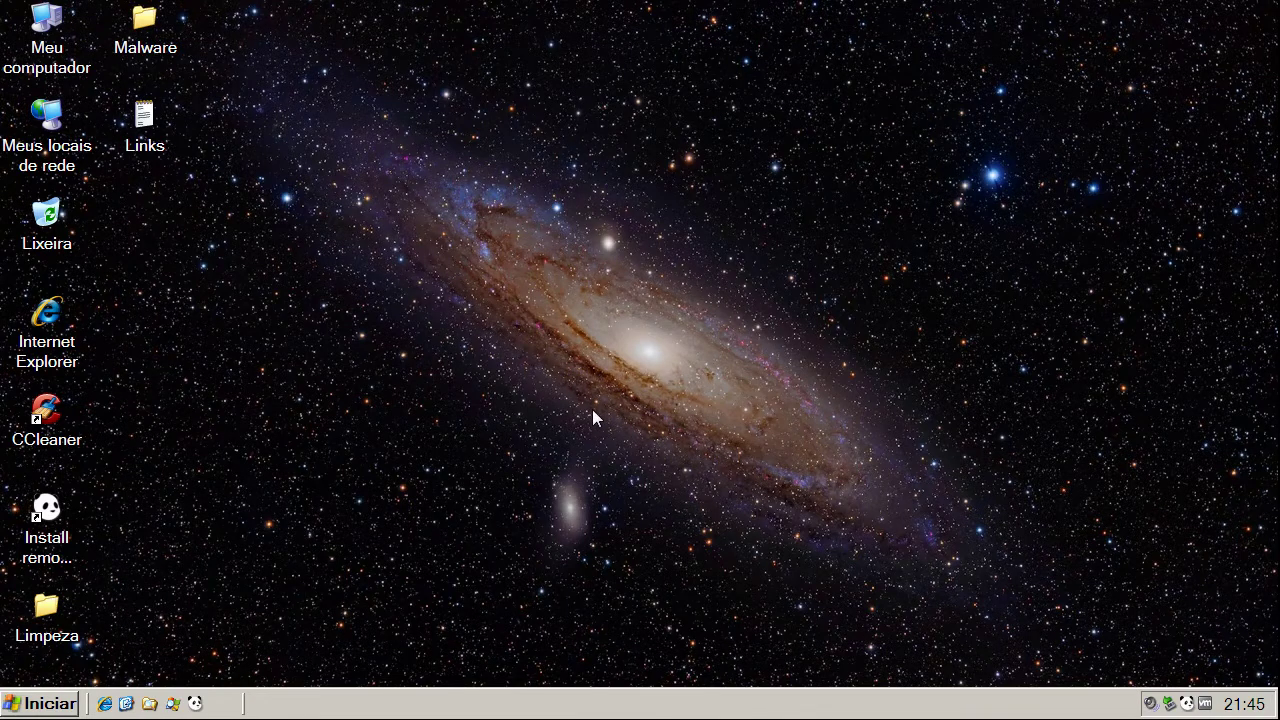
Reopen the Malware folder from the desktop and move its window clear of the desktop icons.
left_click(149, 28)
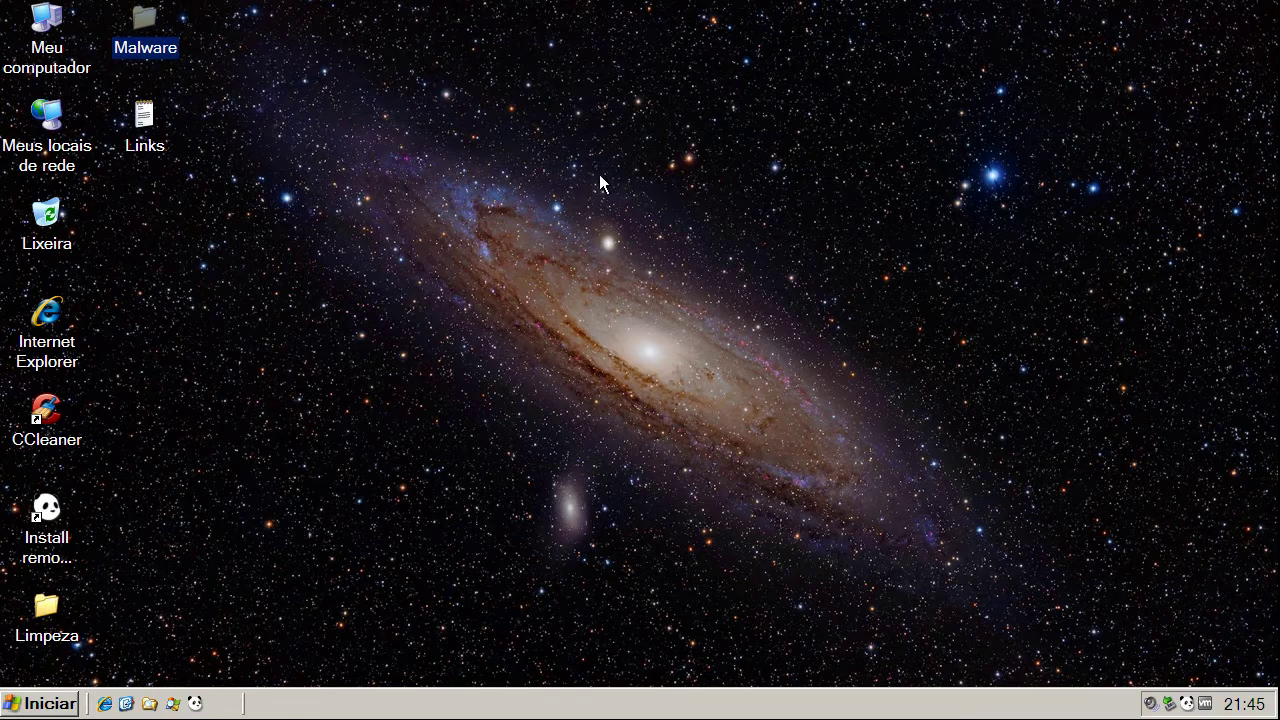
double_click(152, 35)
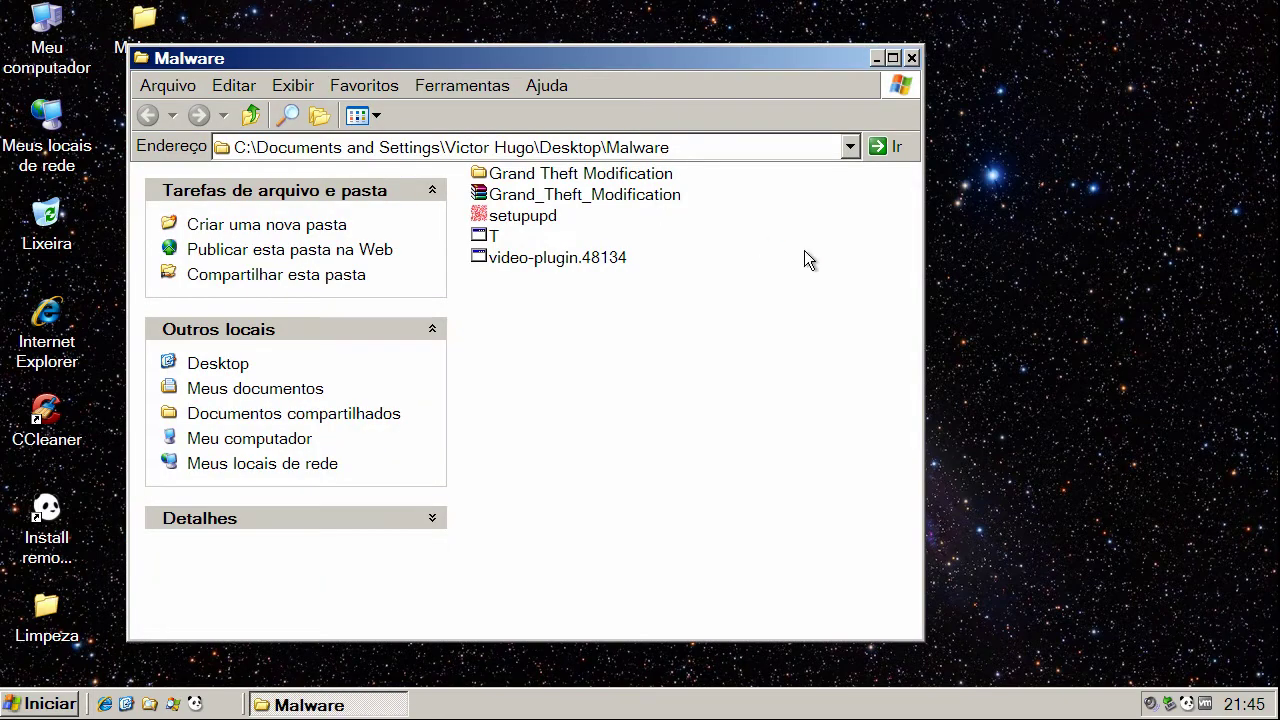
left_click_drag(786, 56, 901, 50)
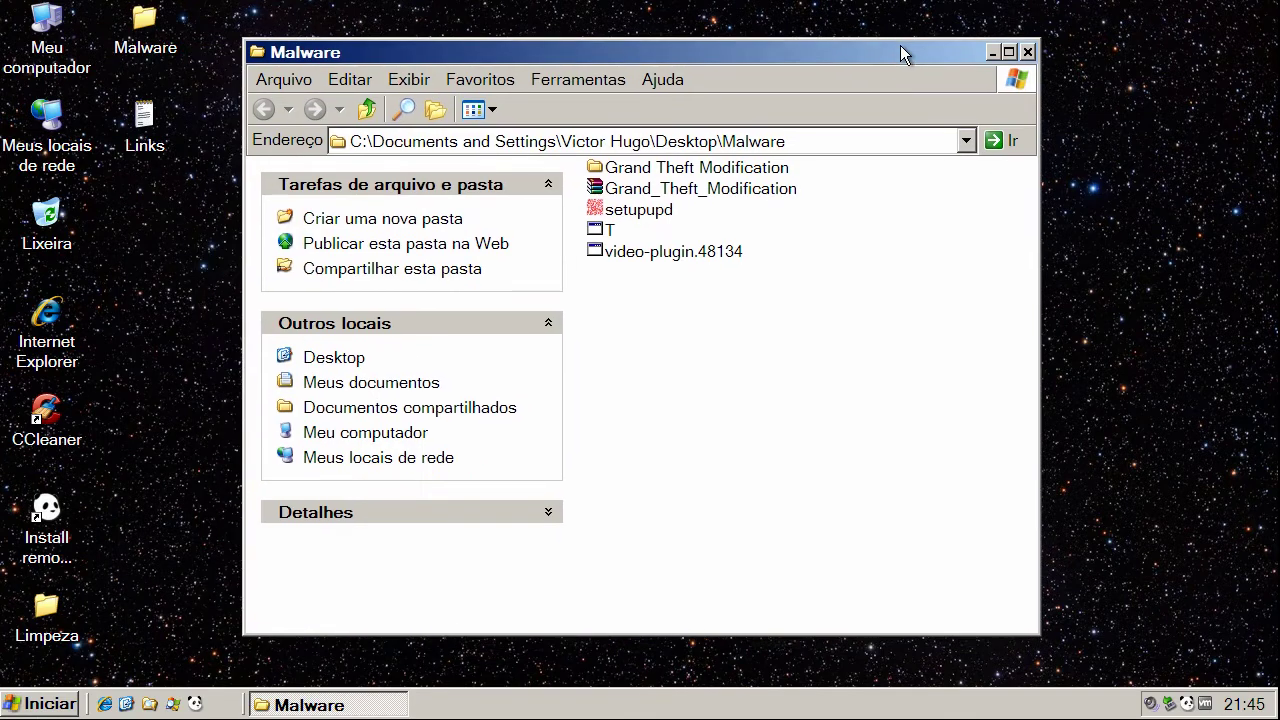
Start Process Explorer, minimize it, and run the video-plugin.48134 sample from the Malware folder.
right_click(670, 254)
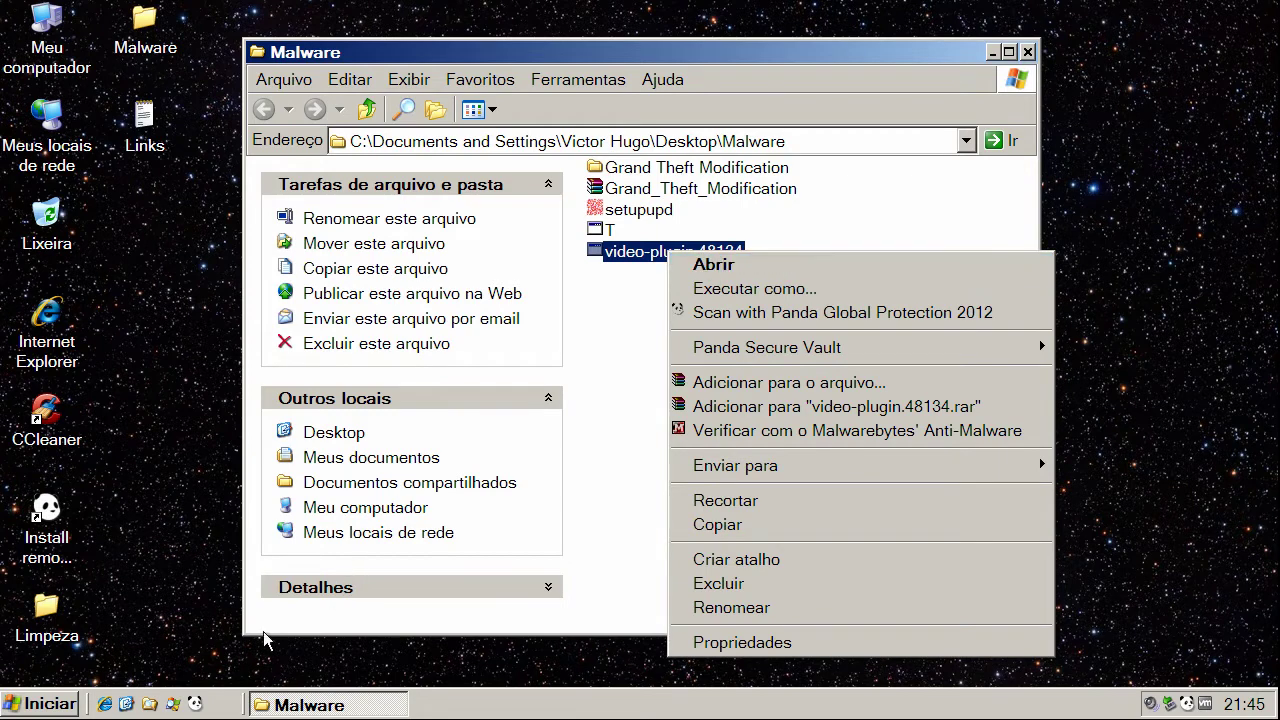
left_click(712, 265)
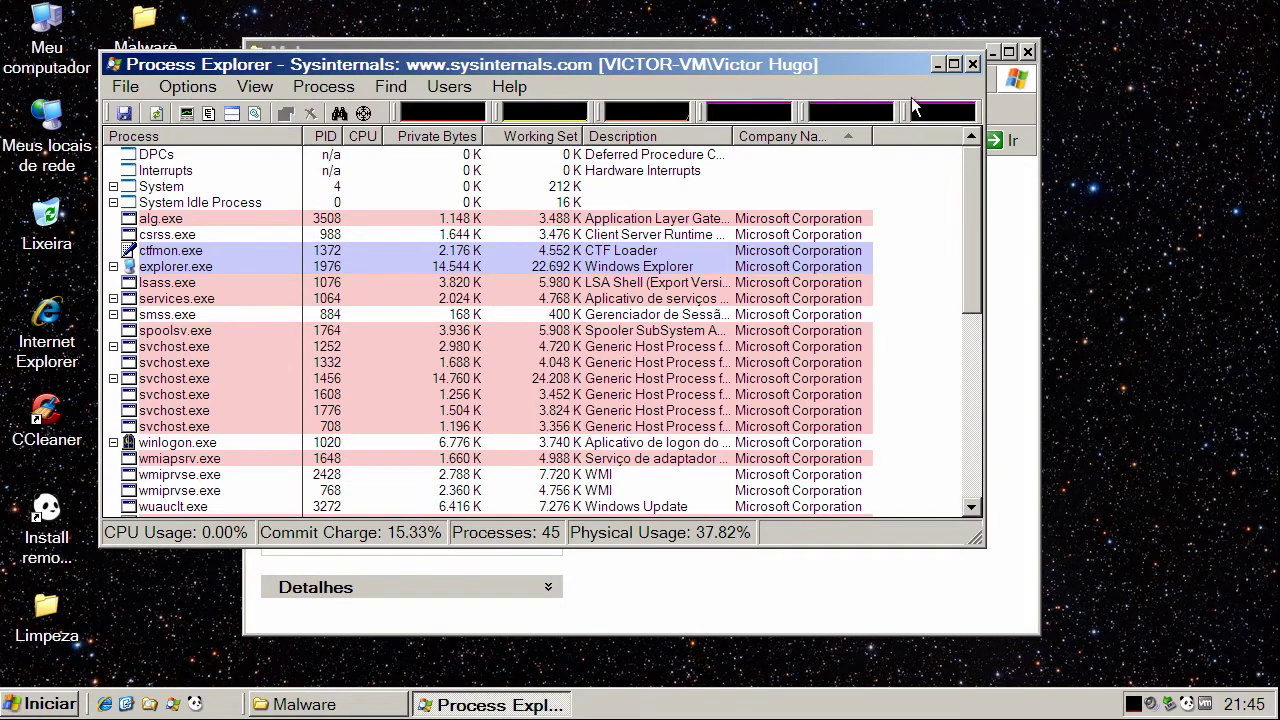
left_click(937, 64)
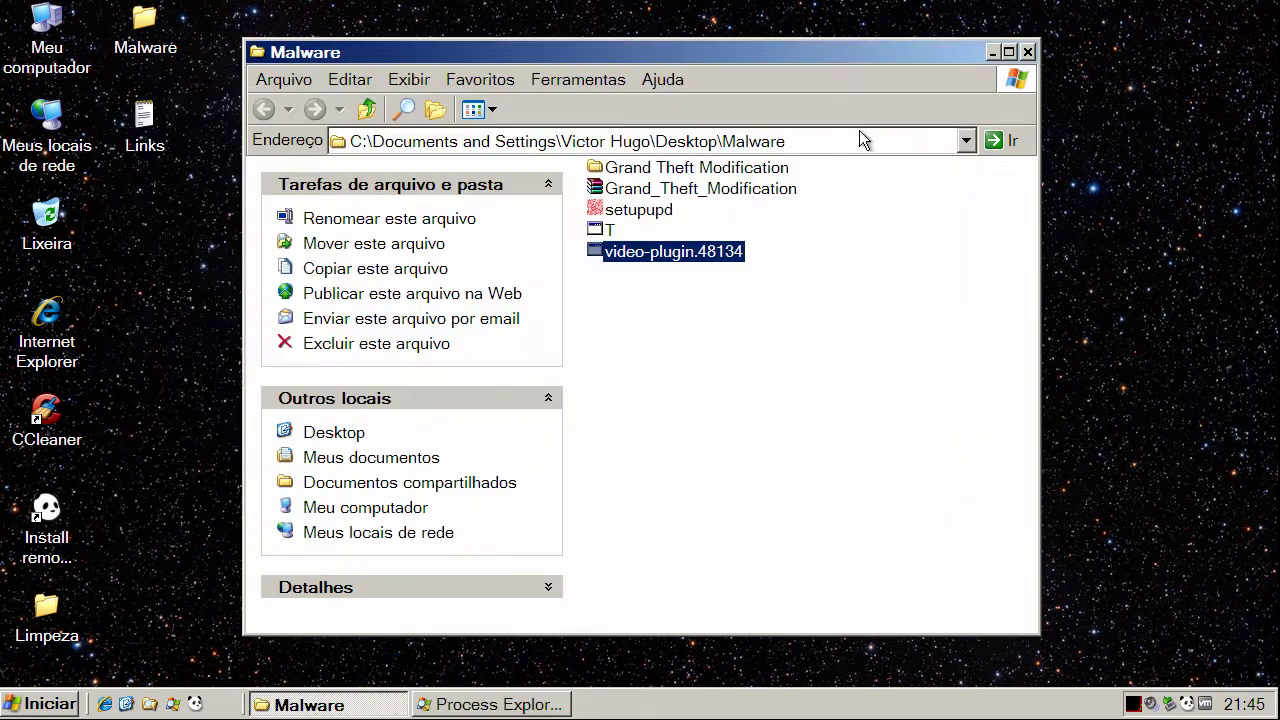
right_click(626, 252)
left_click(681, 265)
Check the running processes in Process Explorer, decline to send the video-plugin.48134.exe error report, and minimize Process Explorer.
left_click(490, 704)
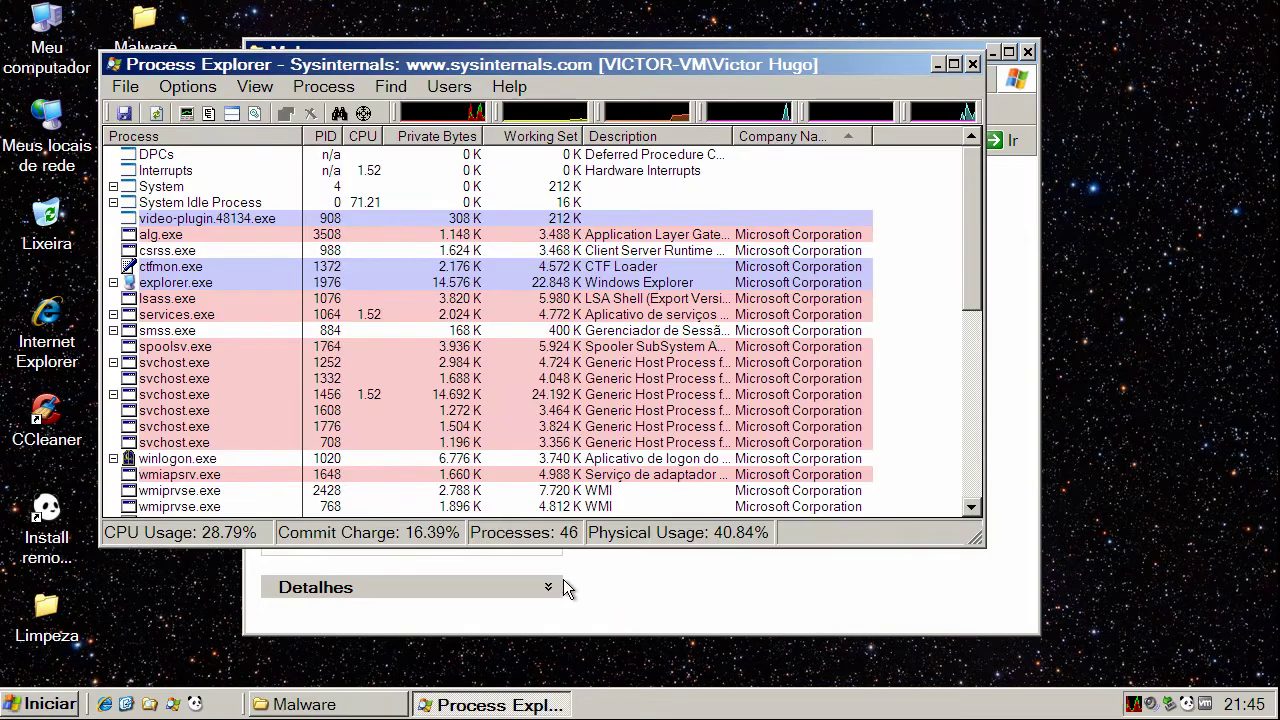
left_click_drag(970, 280, 990, 182)
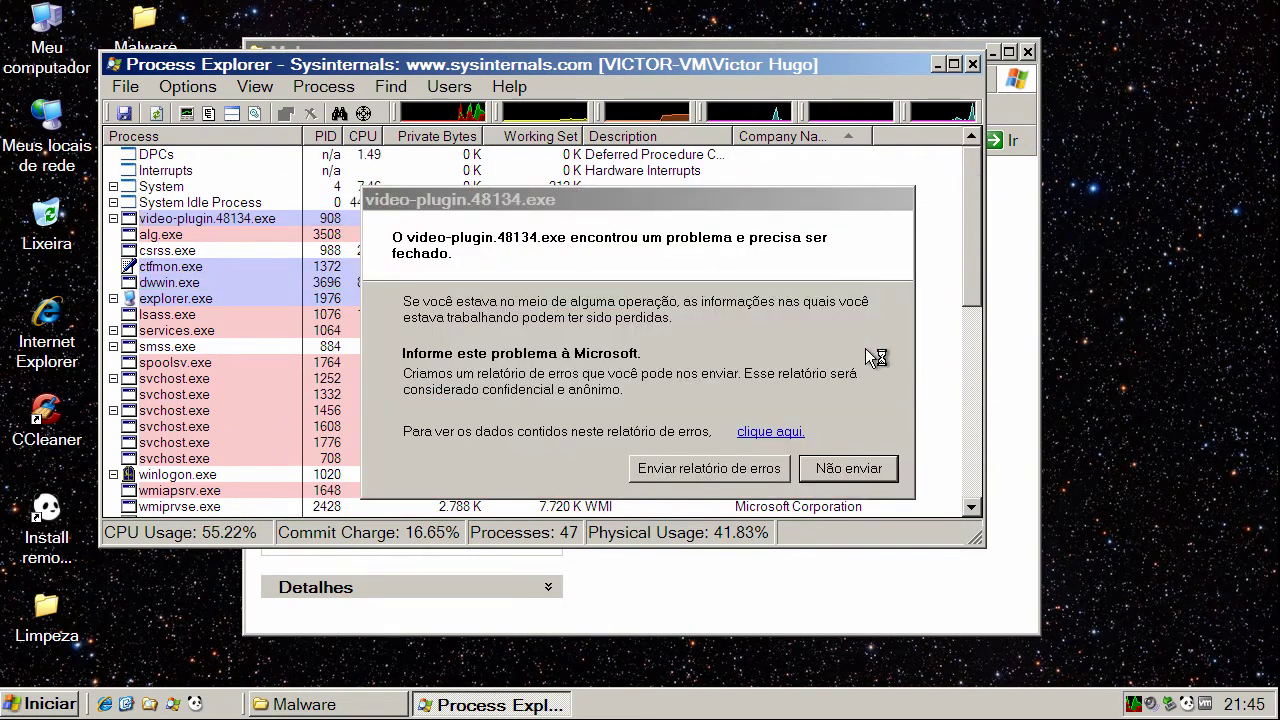
left_click(849, 470)
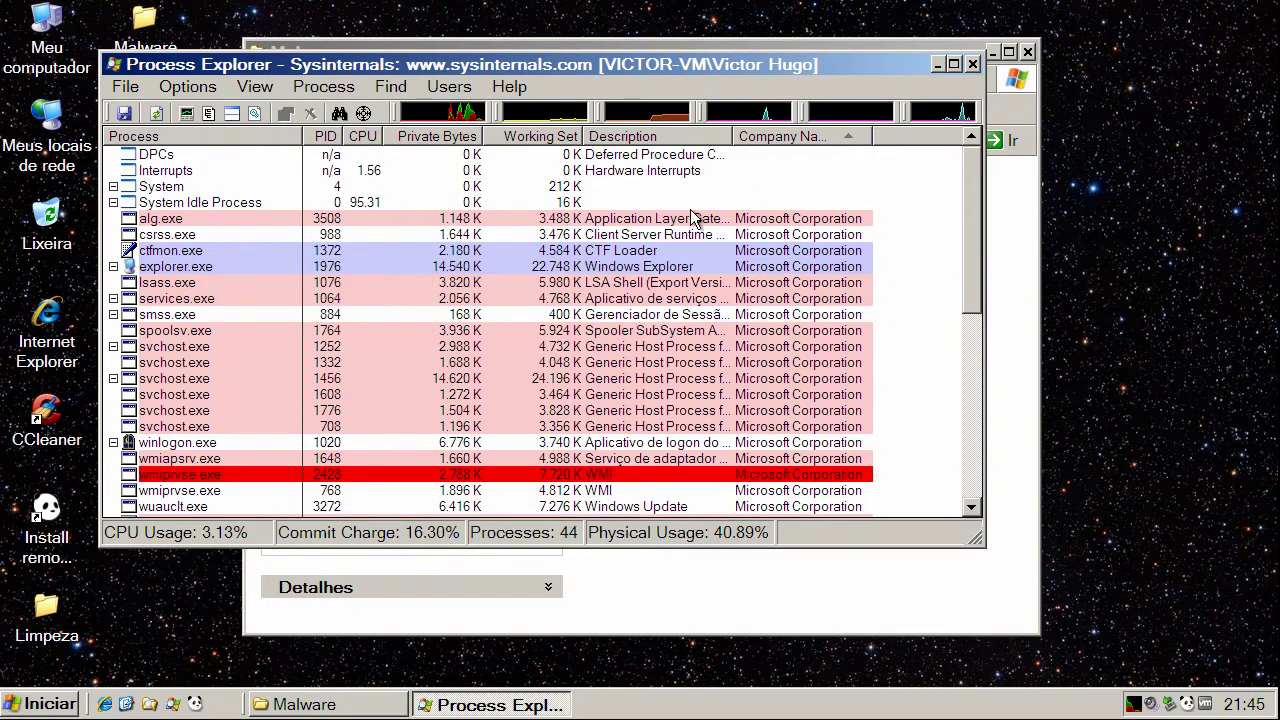
scroll(979, 261, "down", 1)
left_click_drag(979, 261, 979, 418)
left_click(937, 65)
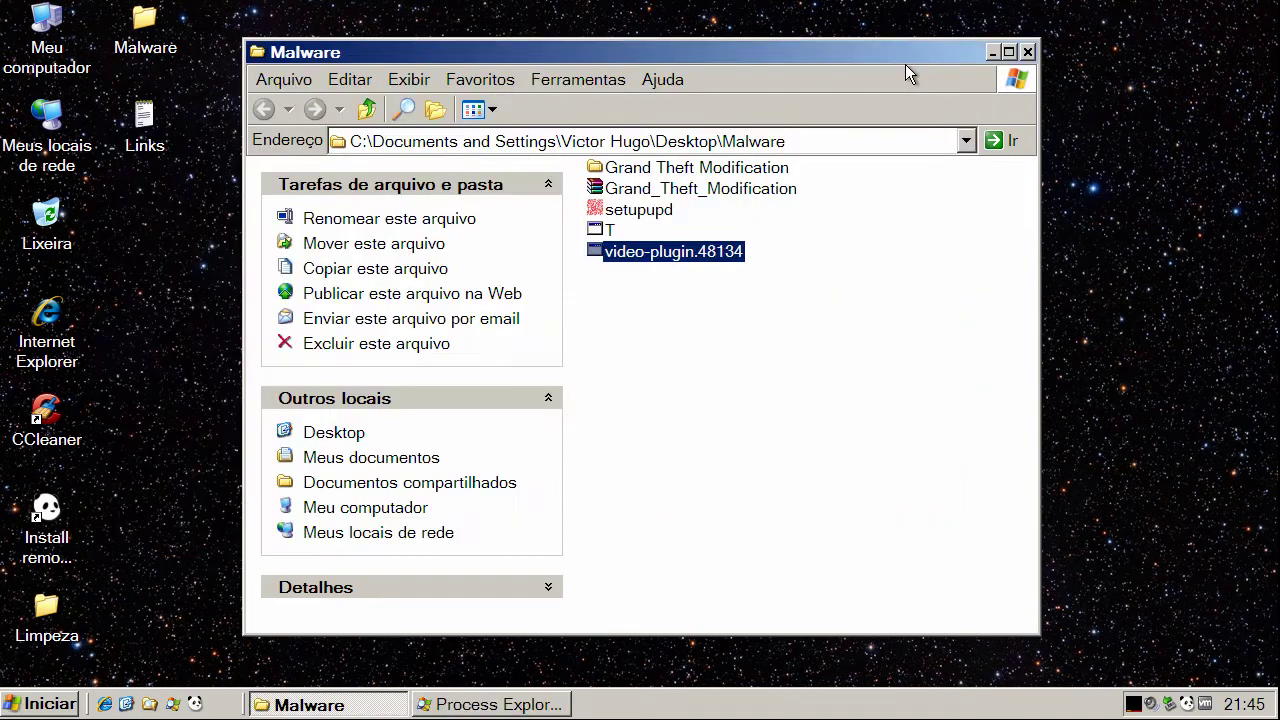
Open the extracted Grand Theft Modification folder inside the Malware folder.
left_click(632, 207)
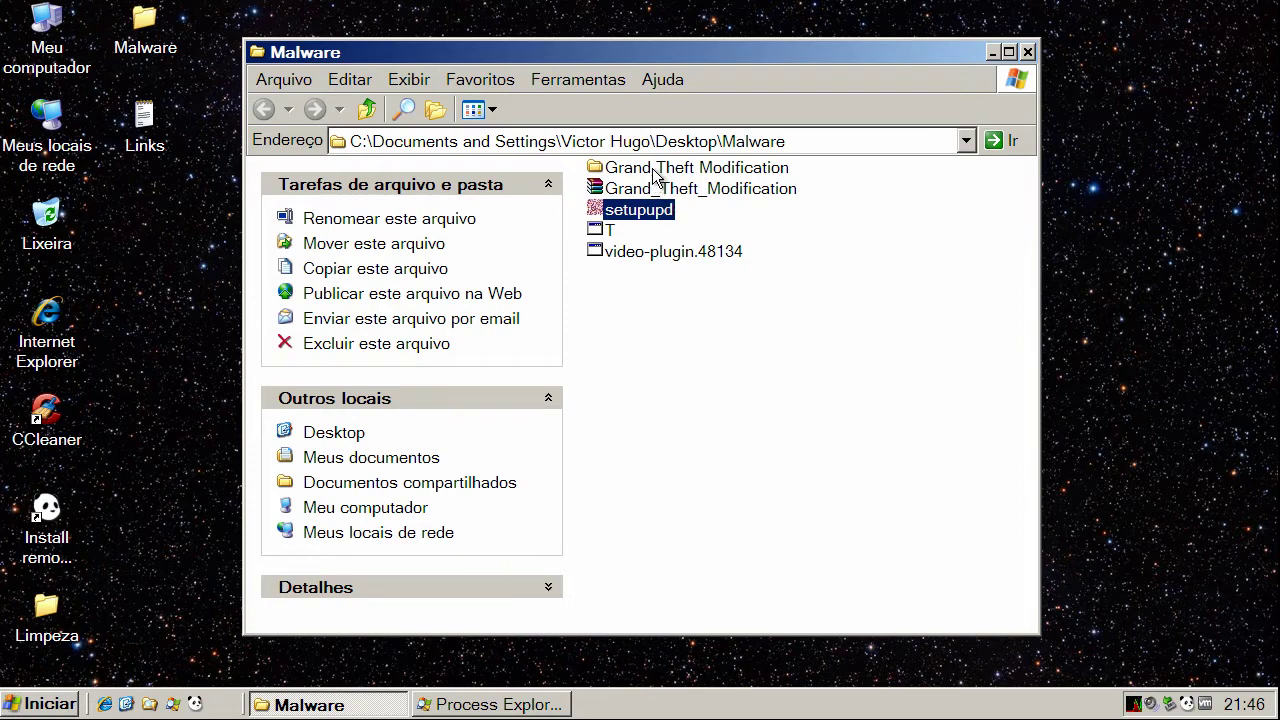
left_click(653, 168)
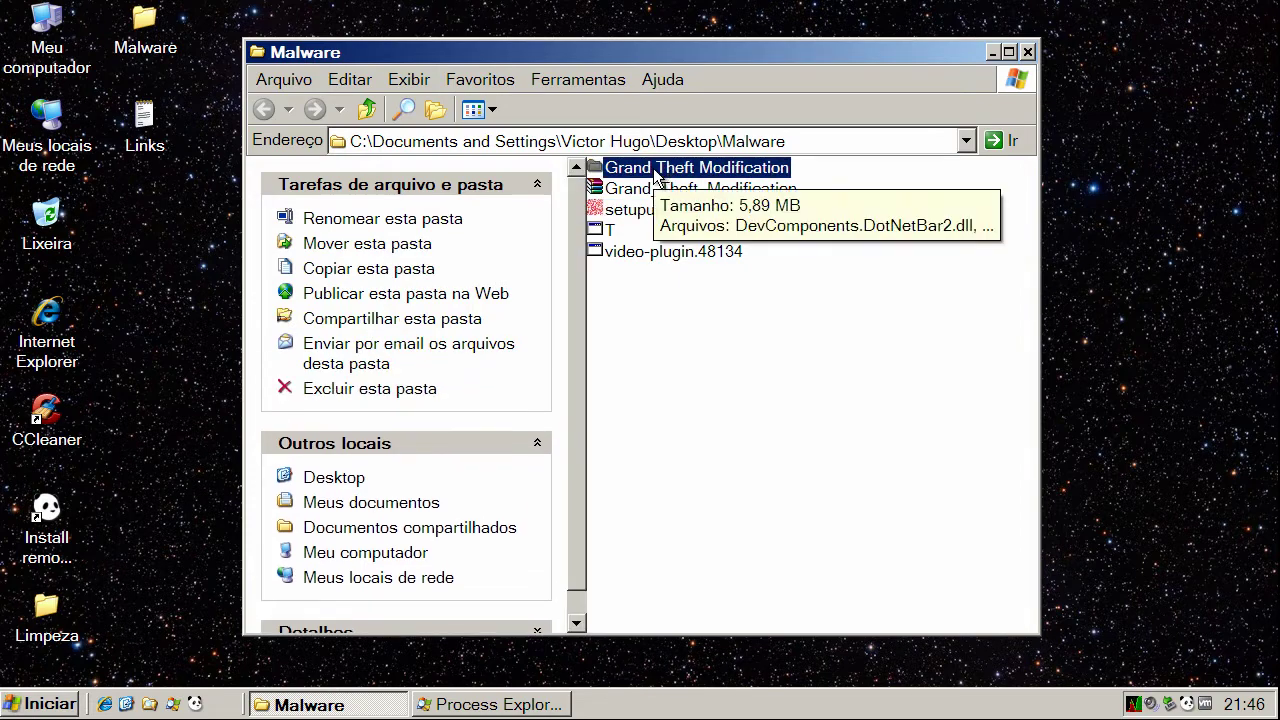
double_click(653, 168)
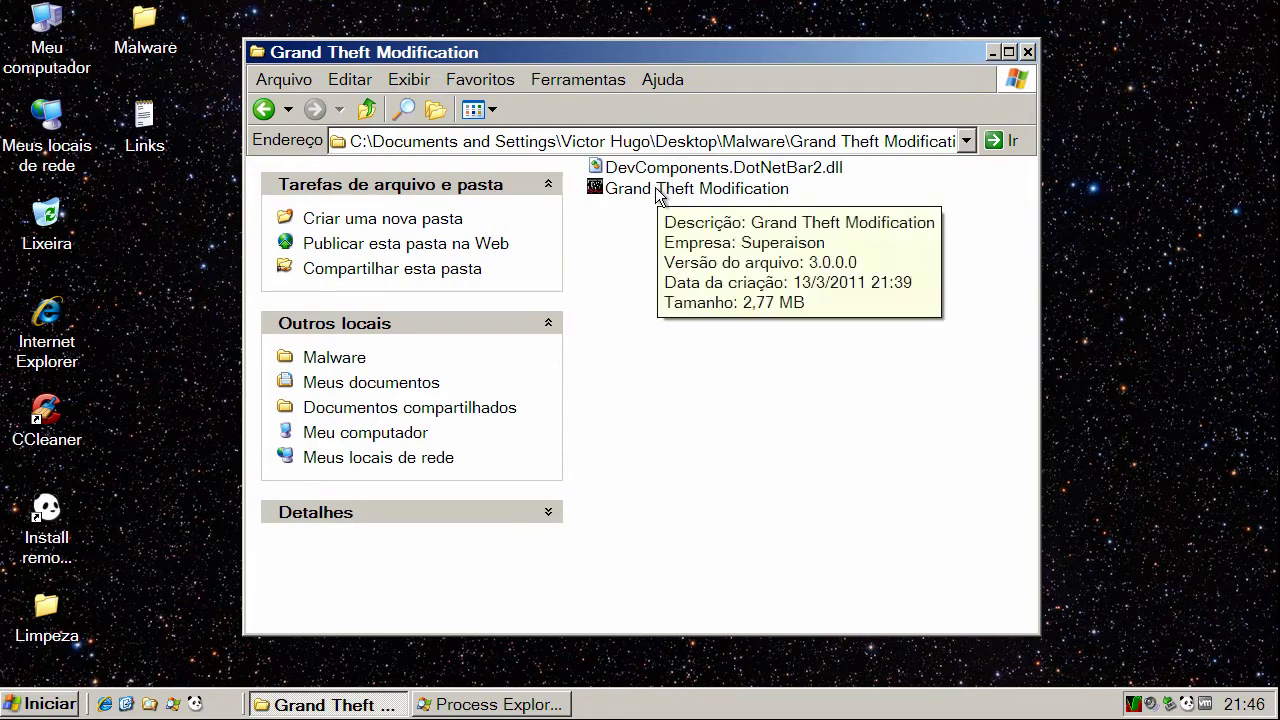
Run the Grand Theft Modification sample from its folder and dismiss the application error dialogs.
left_click(655, 190)
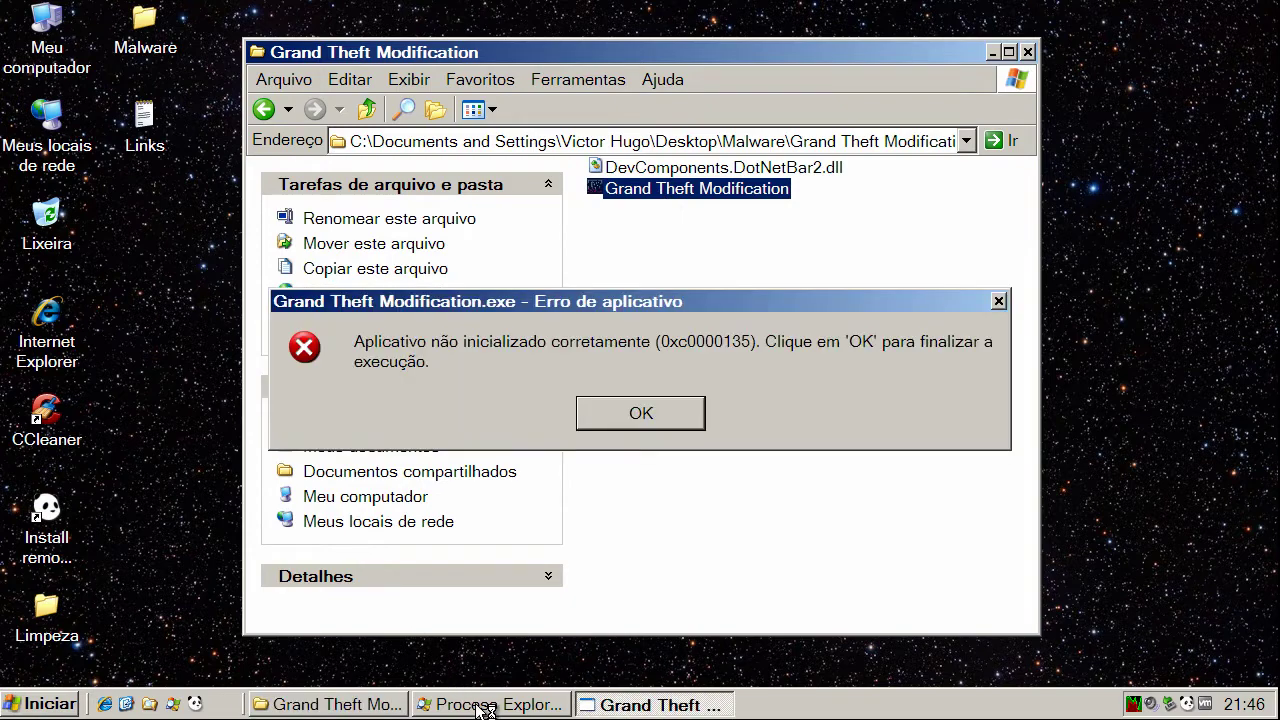
left_click(630, 408)
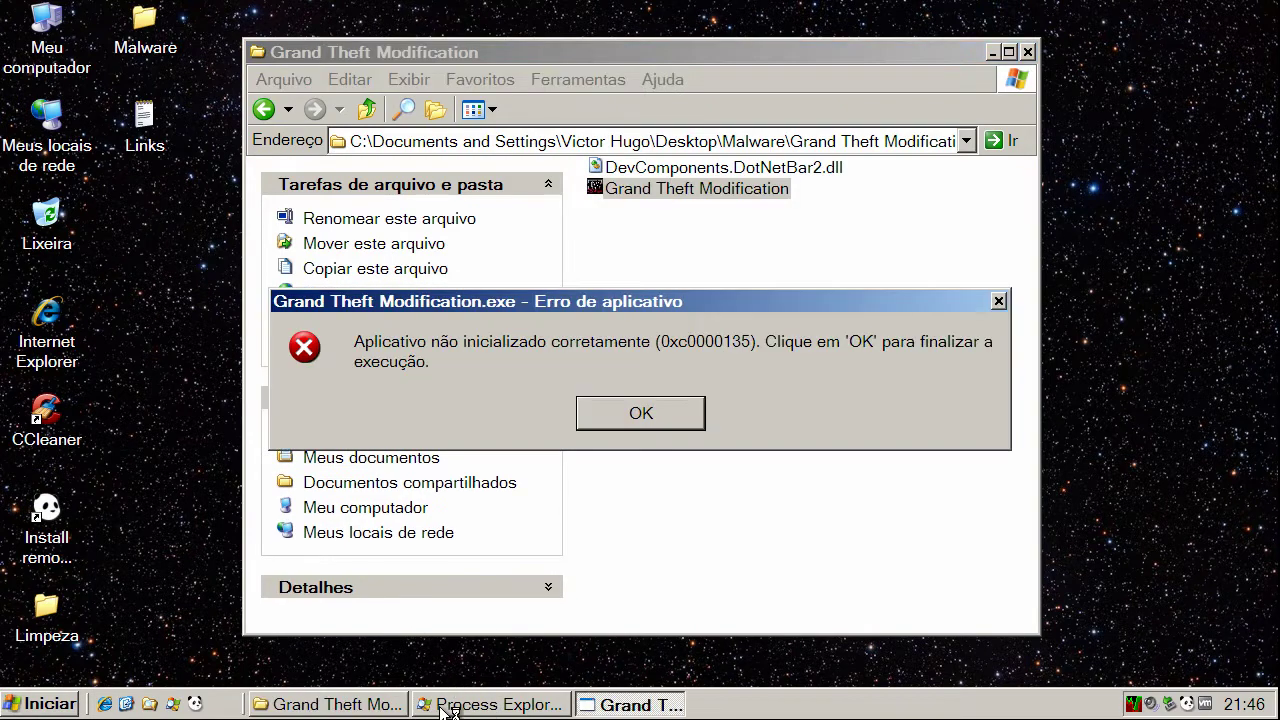
left_click(618, 415)
Review the running processes in Process Explorer, then close it and the Grand Theft Modification folder window.
left_click(497, 704)
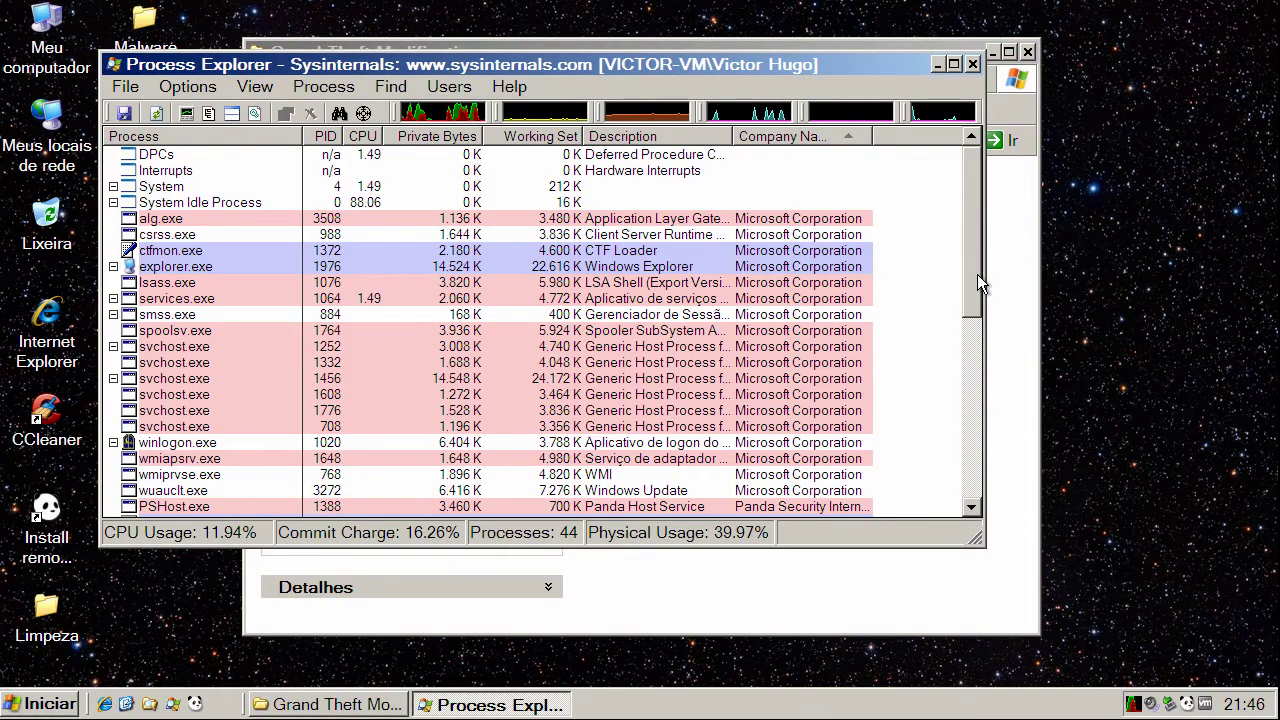
left_click_drag(977, 274, 968, 161)
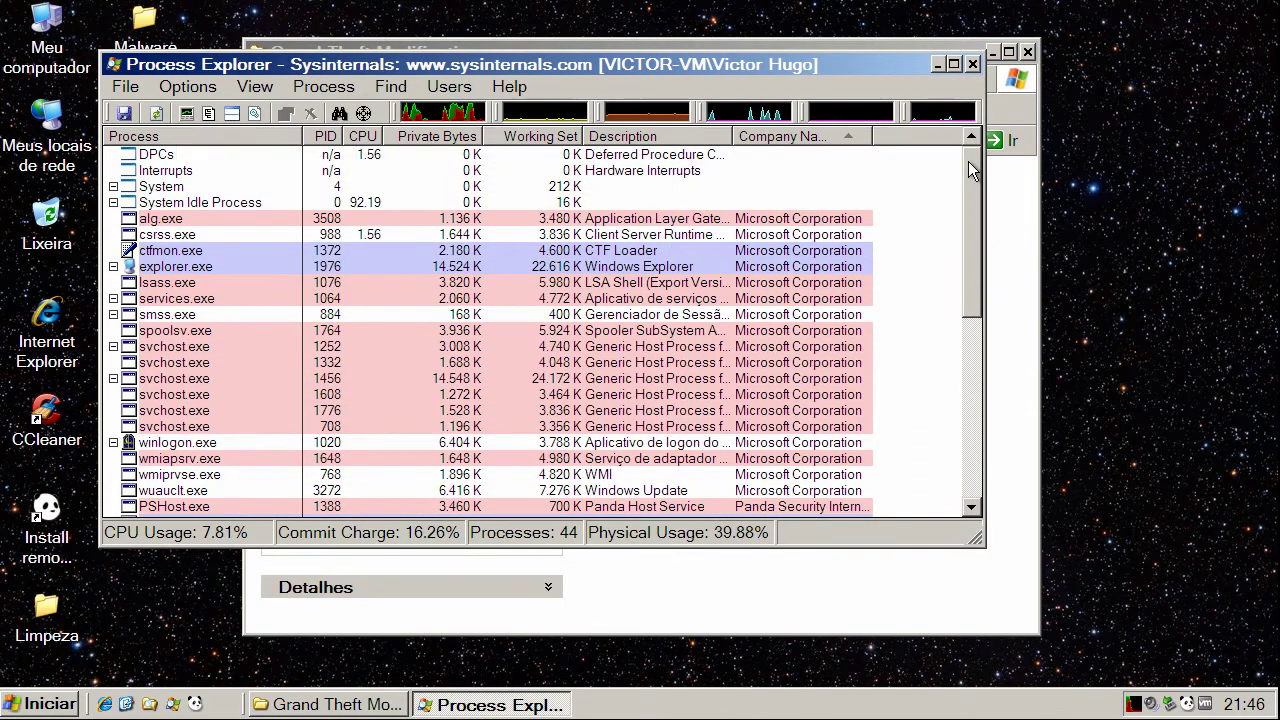
left_click(974, 64)
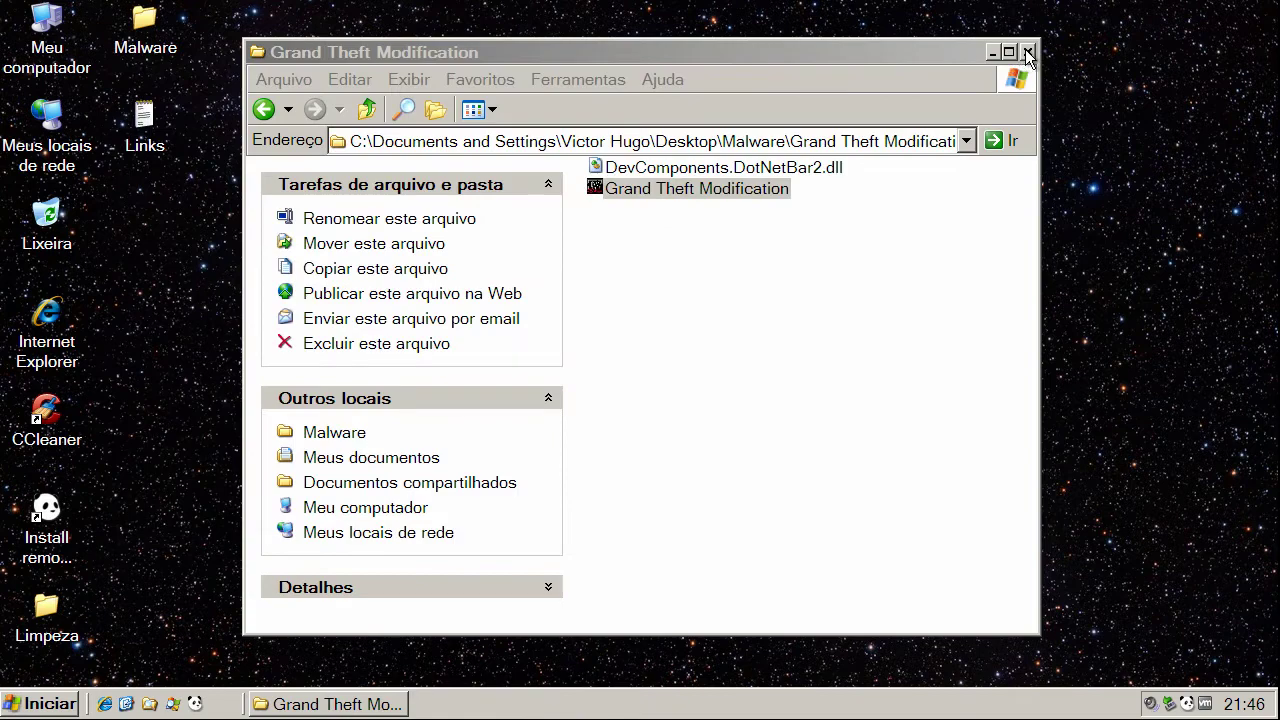
left_click(1028, 52)
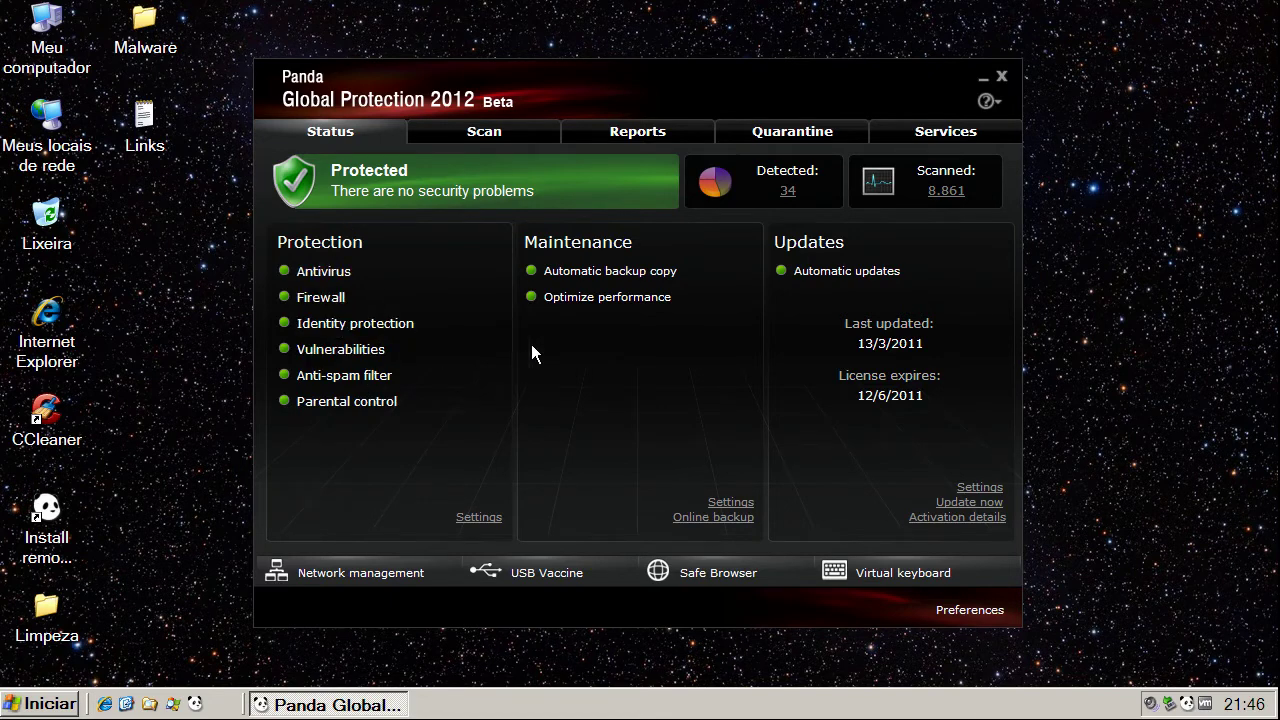
Scan the whole computer with Panda Global Protection 2012, then close the finished scan windows and the program.
left_click(474, 132)
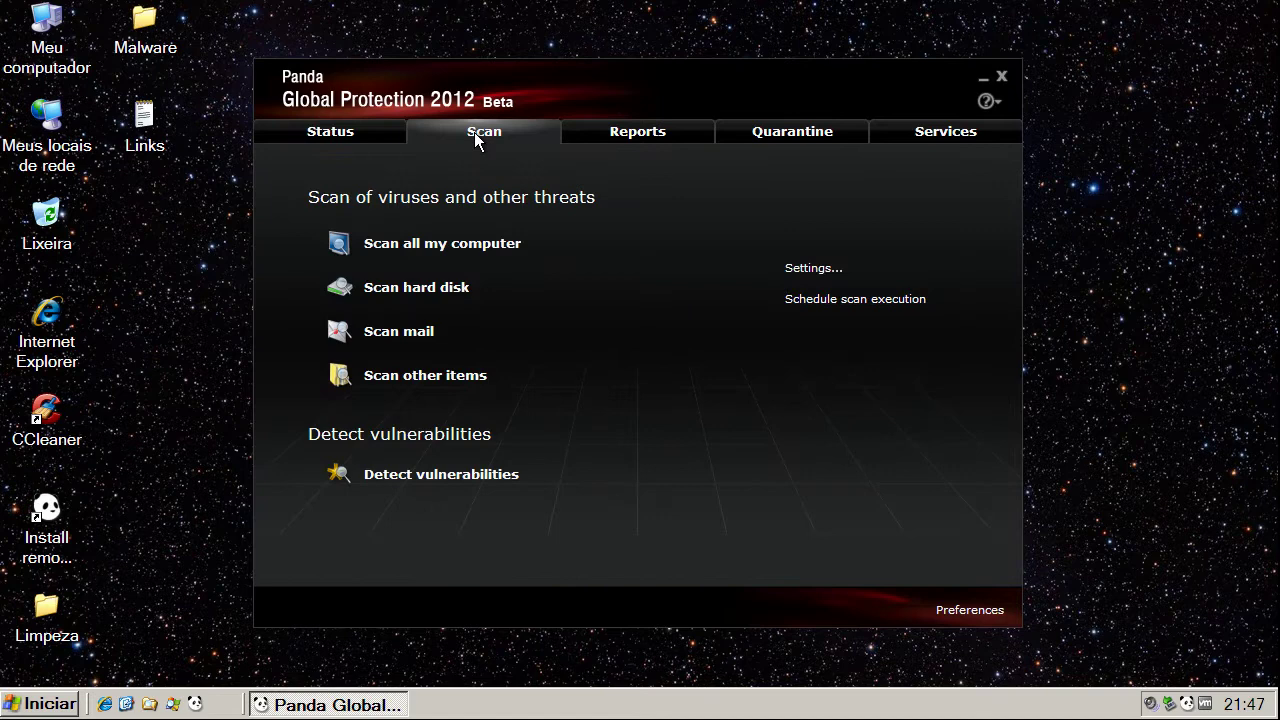
left_click(461, 251)
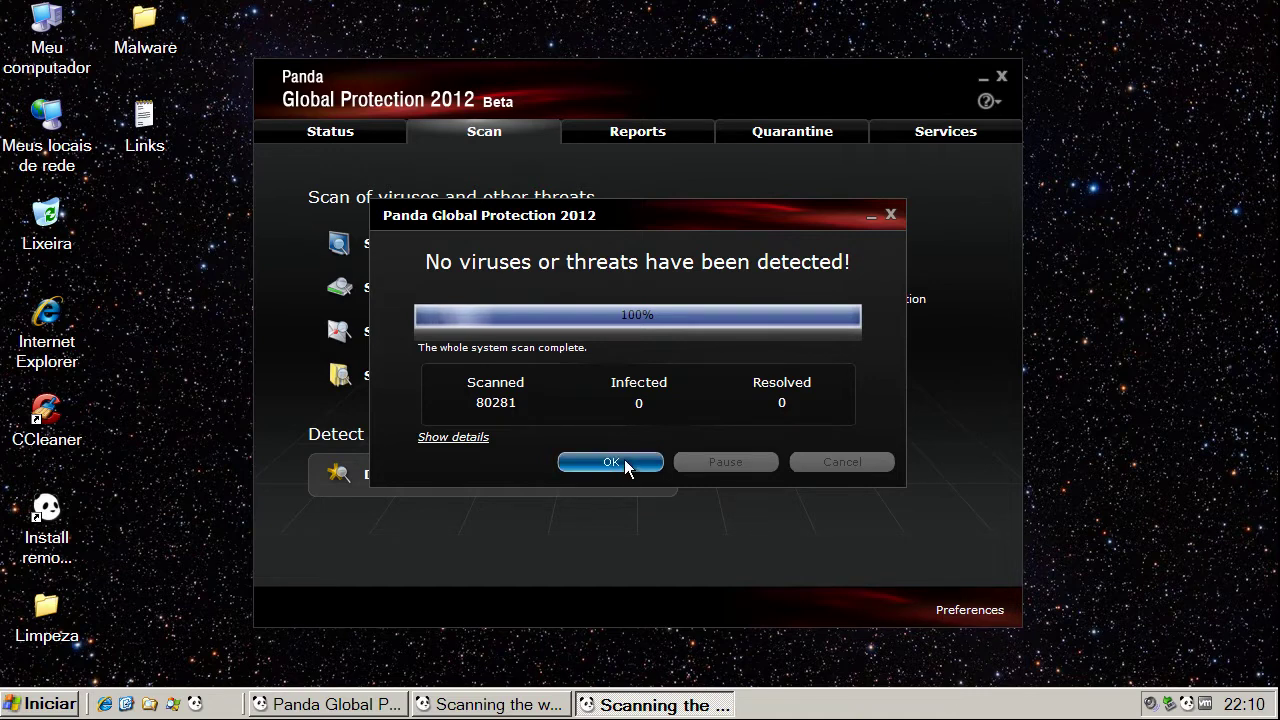
left_click(891, 215)
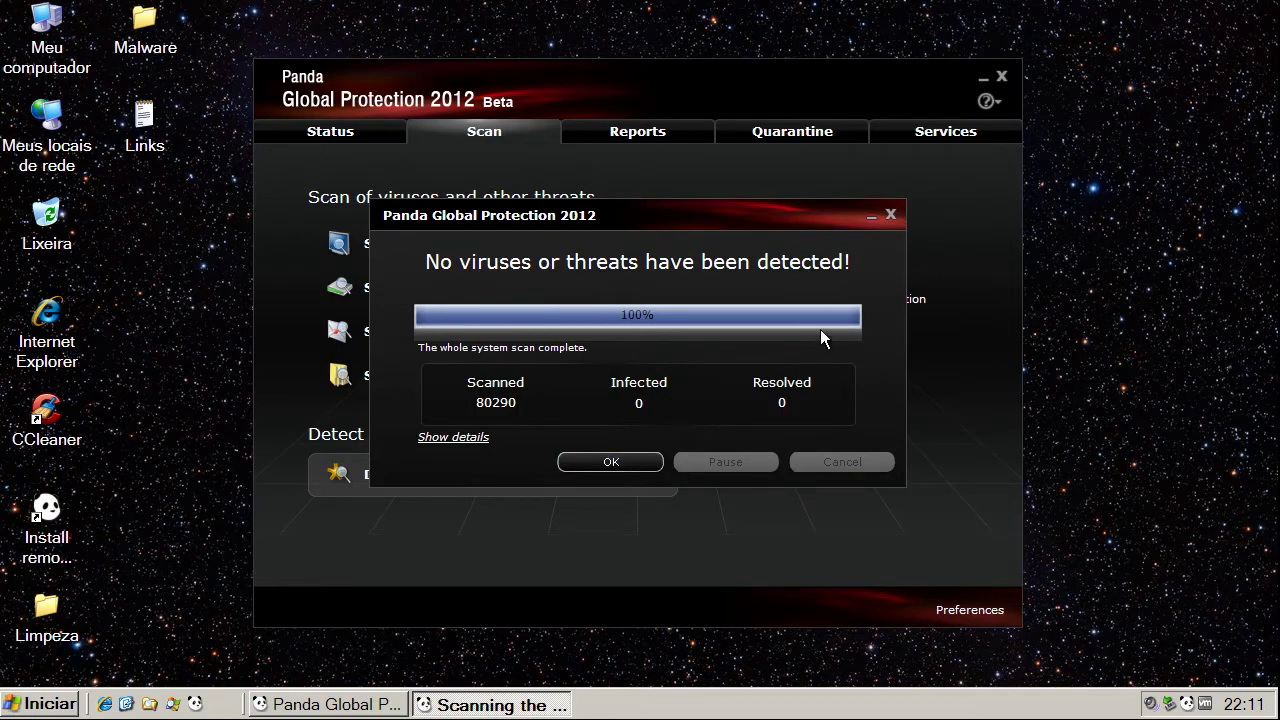
left_click(891, 215)
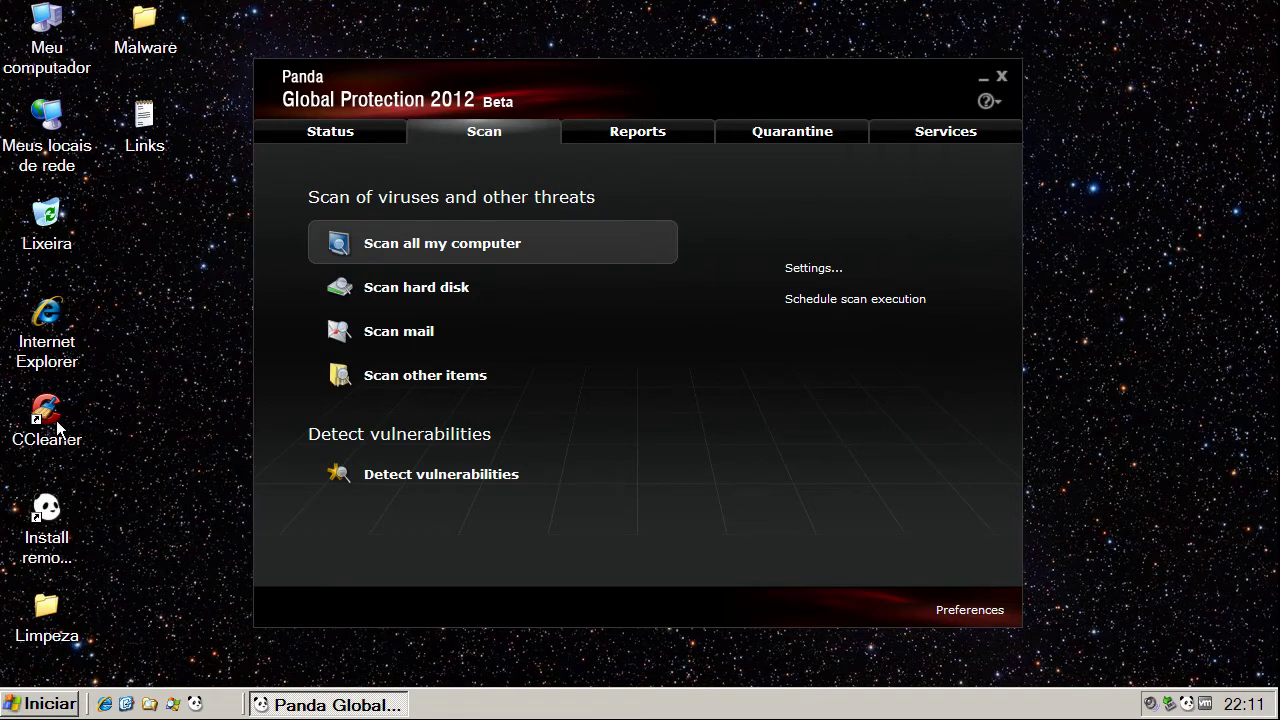
left_click(1001, 77)
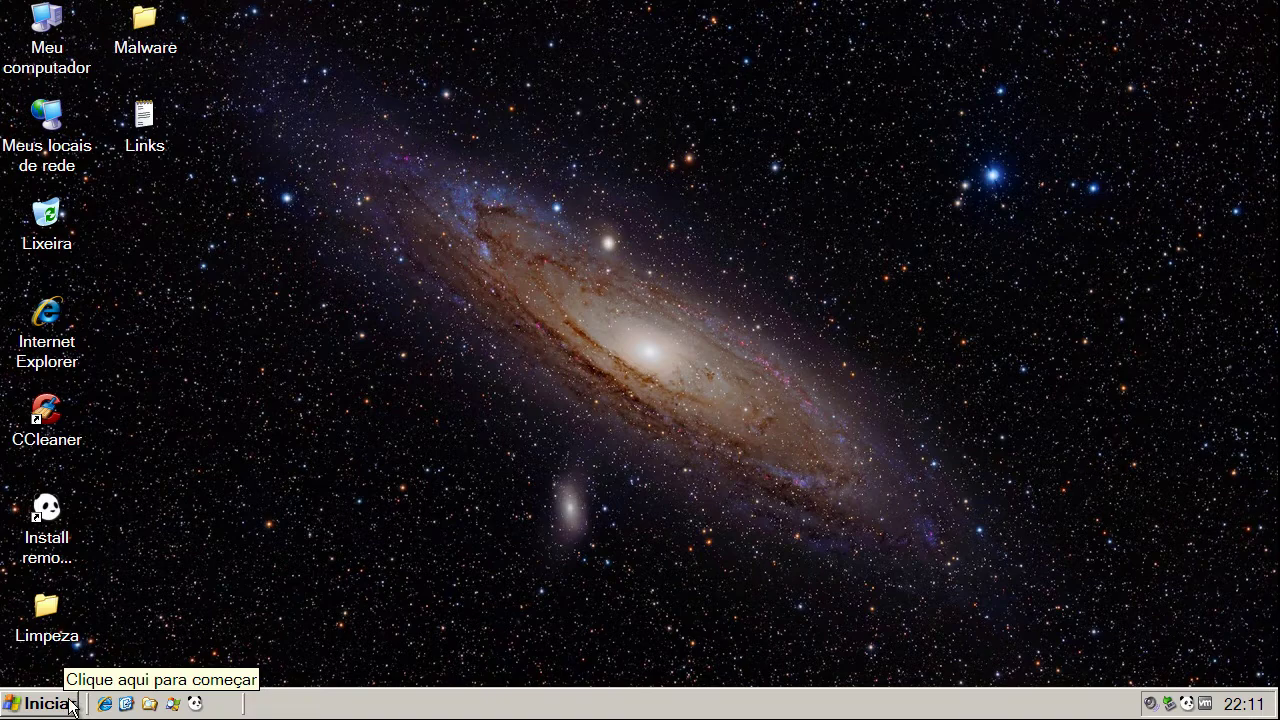
Restart the Windows XP computer.
left_click(40, 703)
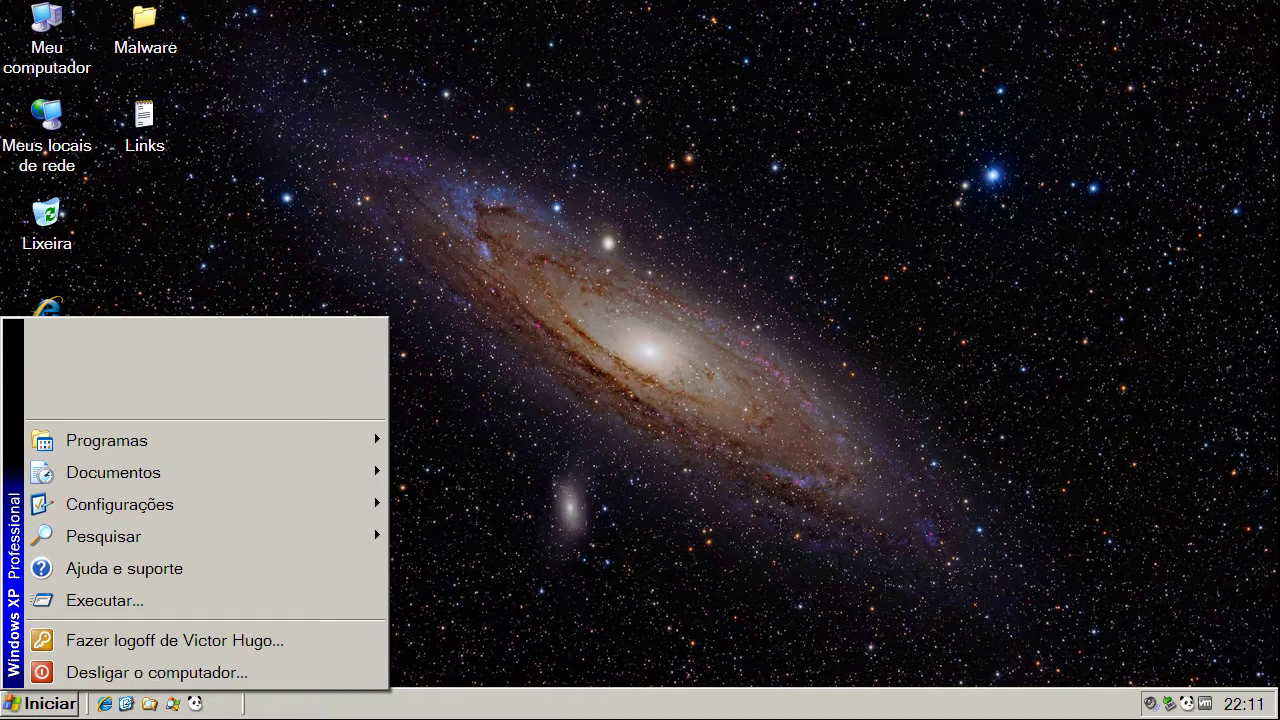
left_click(157, 672)
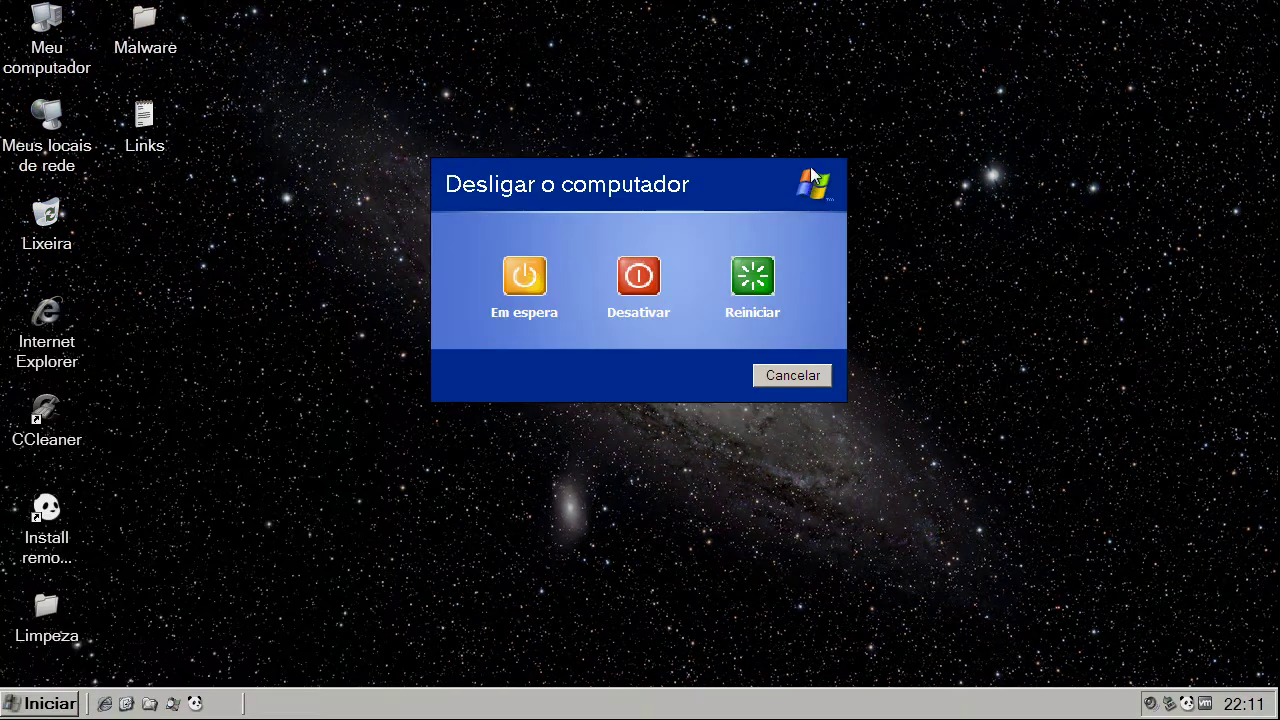
left_click(750, 285)
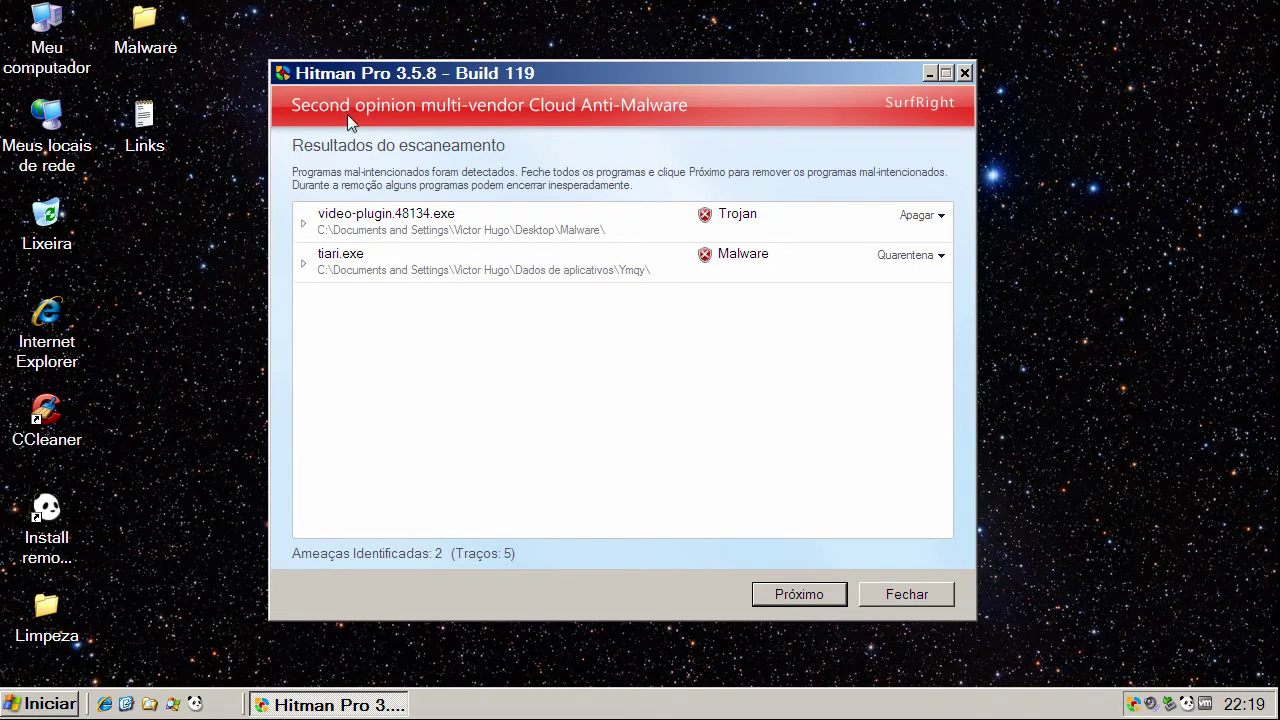
Examine the detection details of video-plugin.48134.exe and tiari.exe in the Hitman Pro scan results.
left_click(508, 270)
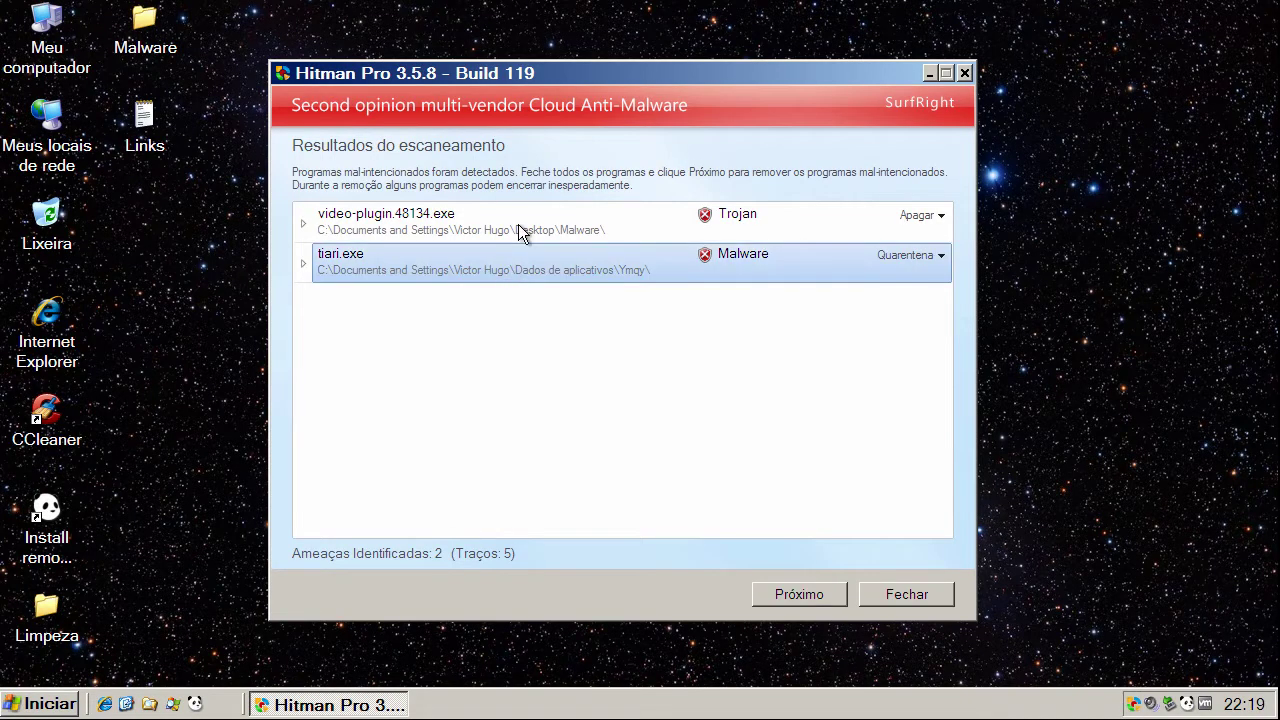
left_click(518, 224)
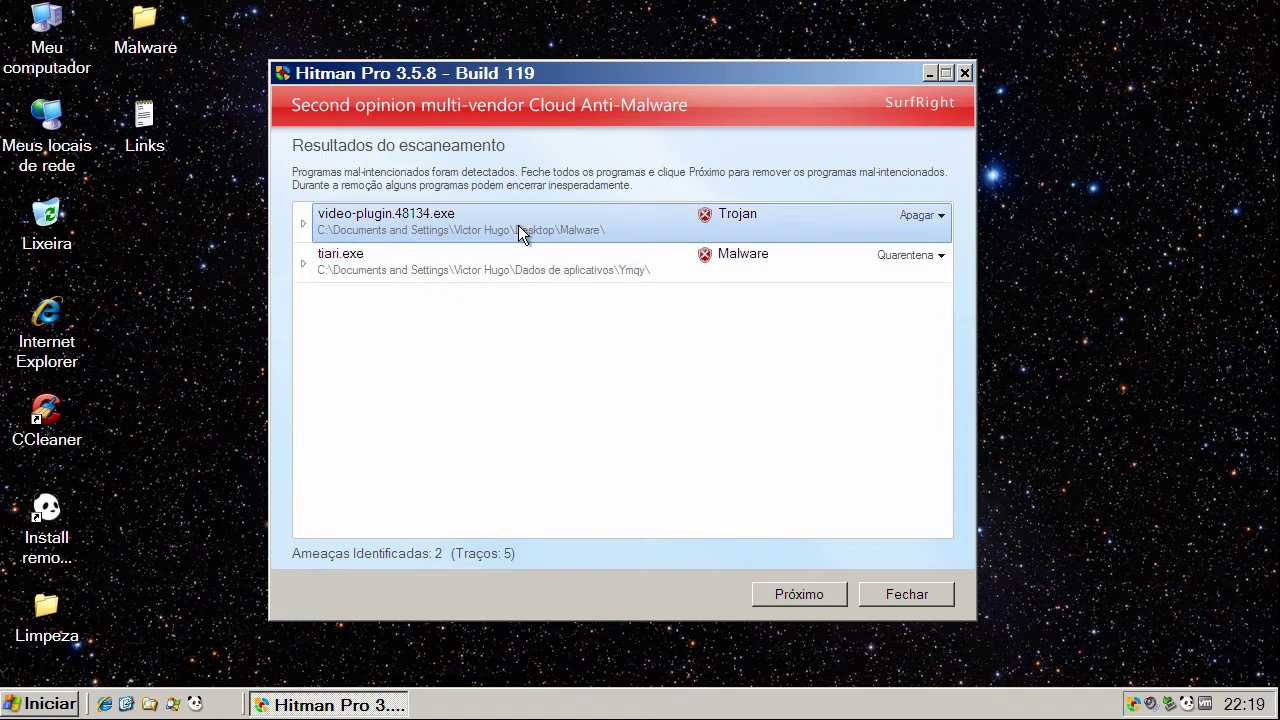
left_click(303, 224)
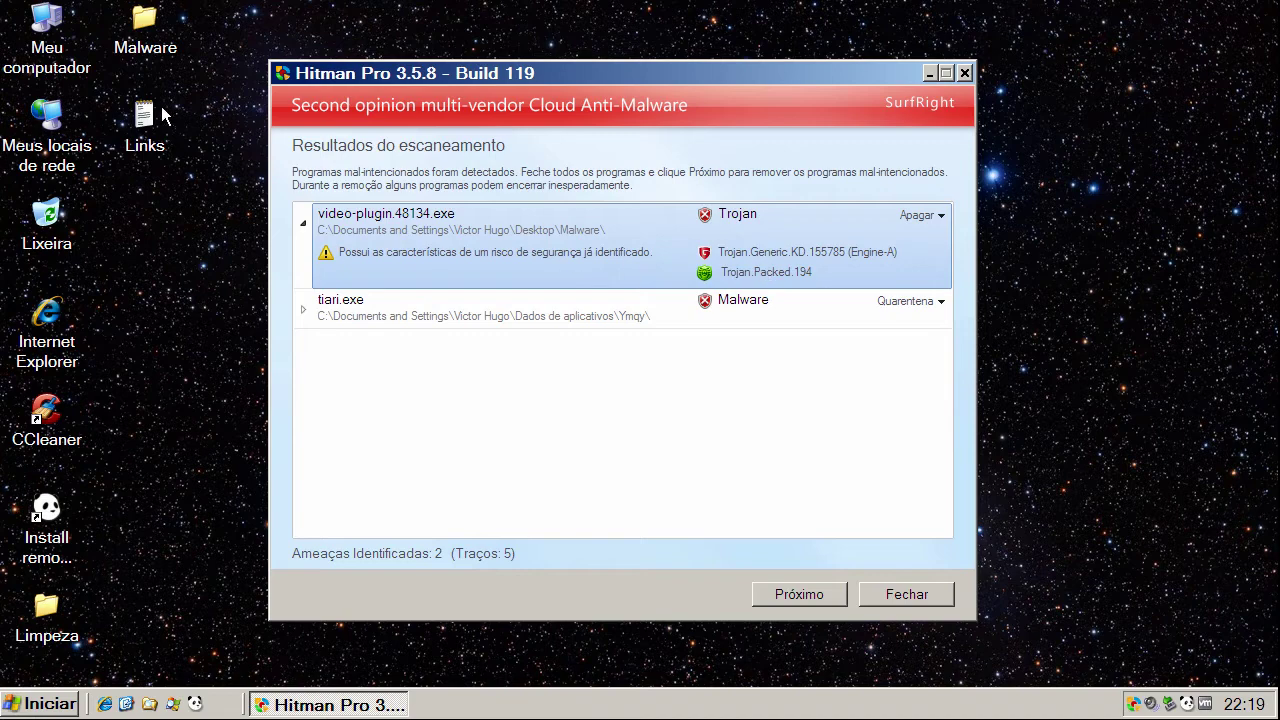
left_click(147, 36)
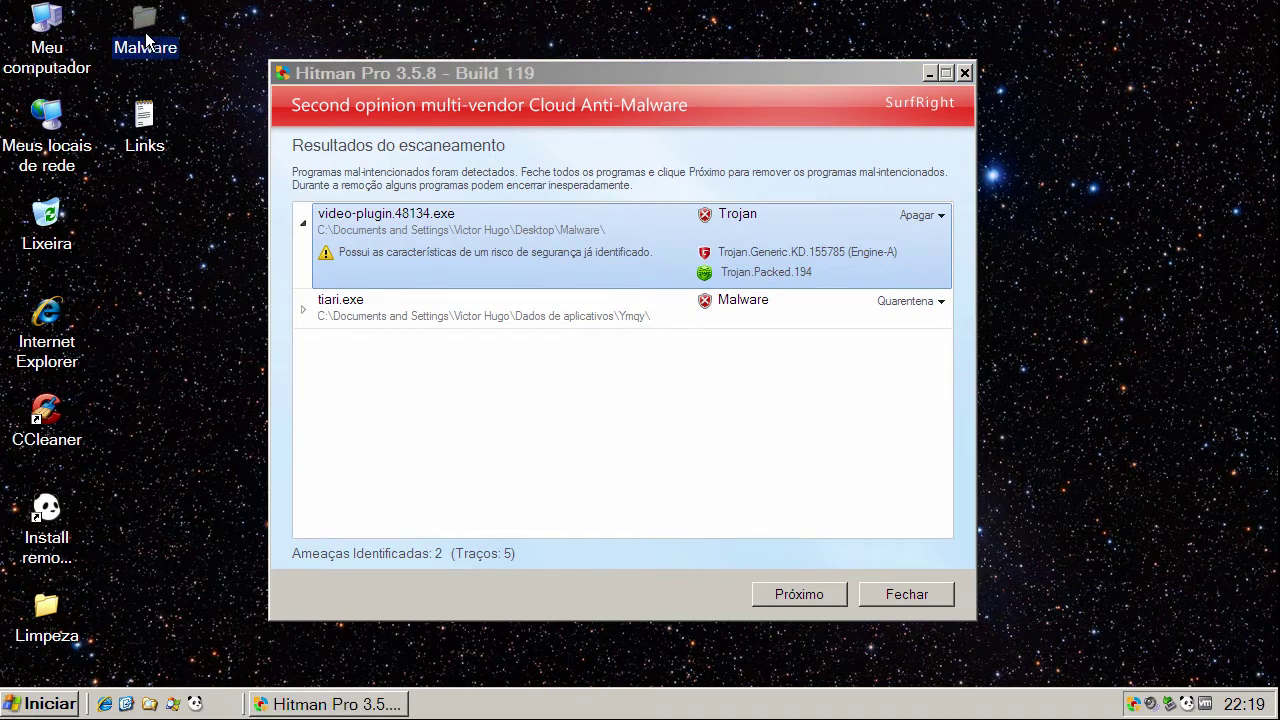
left_click(295, 168)
left_click(303, 311)
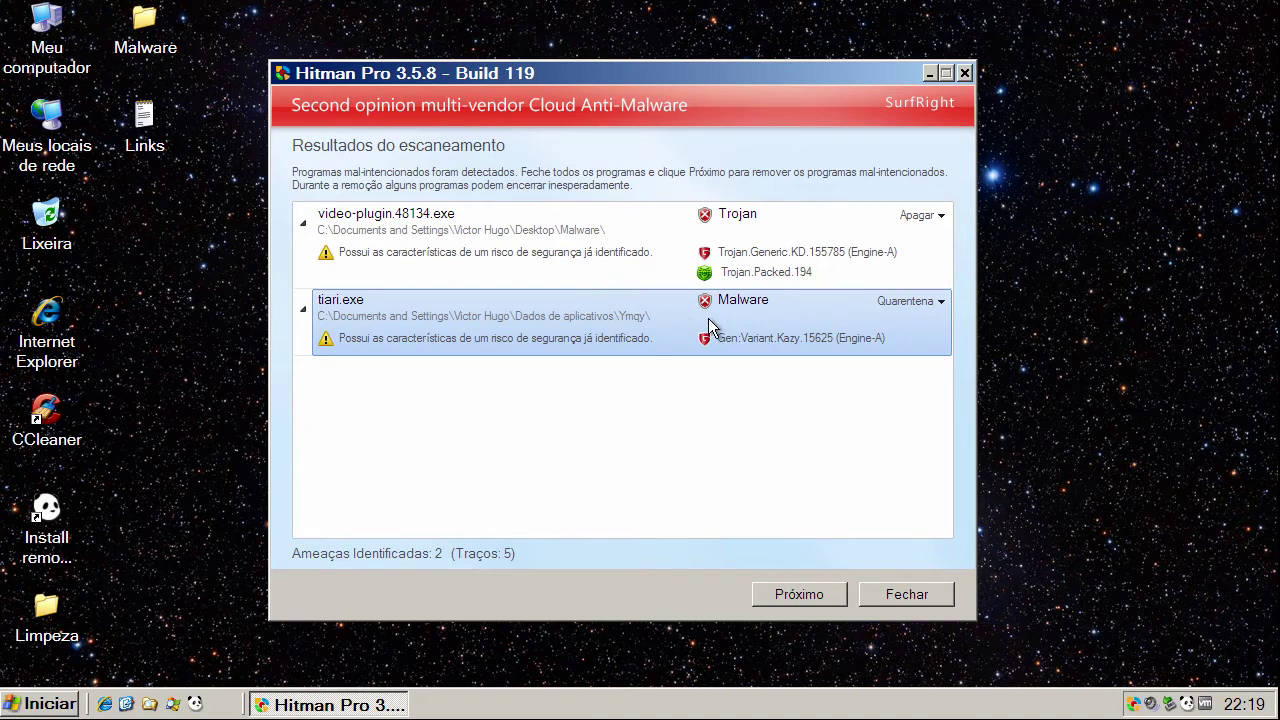
Remove the detected threats by deleting video-plugin.48134.exe and quarantining tiari.exe, then close Hitman Pro.
left_click(795, 585)
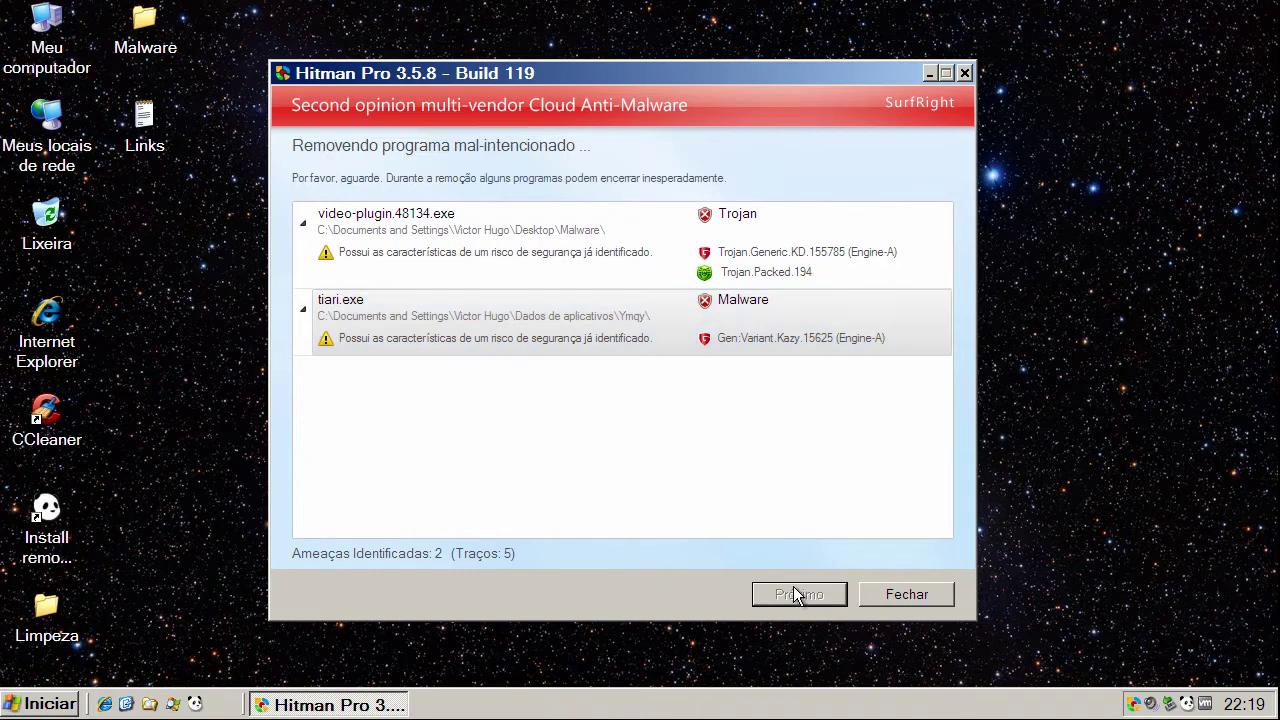
left_click(799, 596)
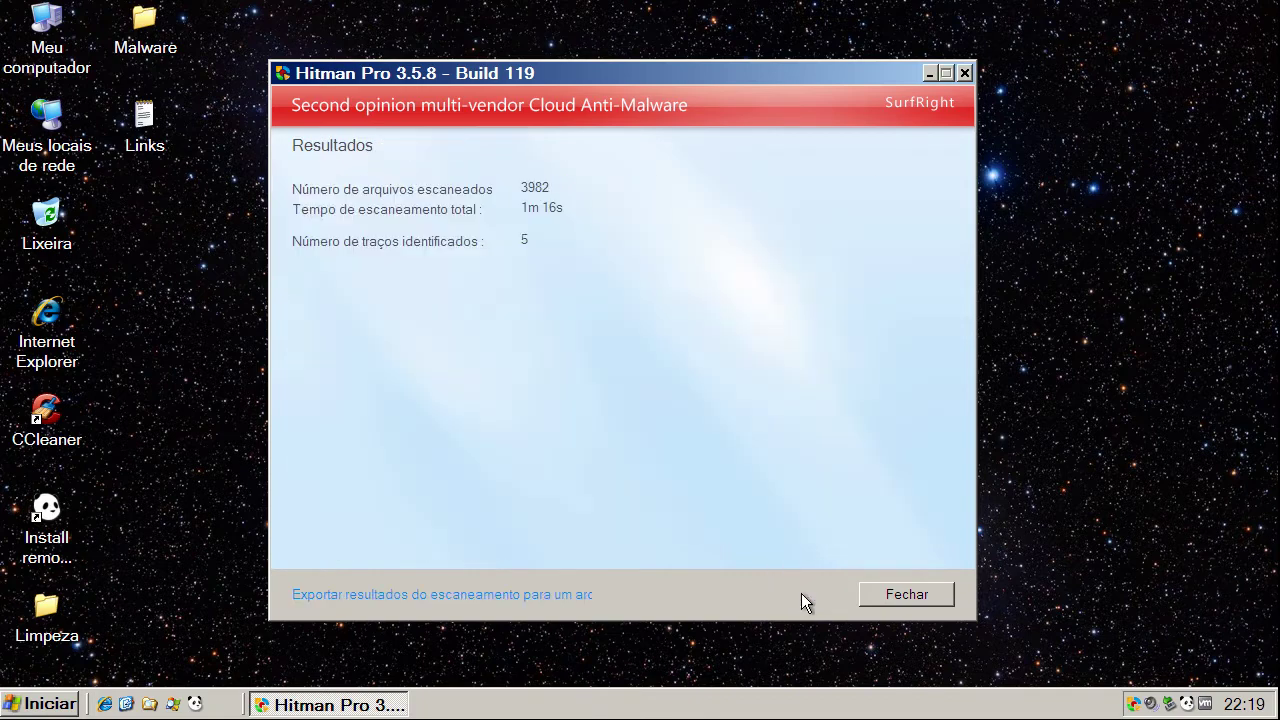
left_click(884, 592)
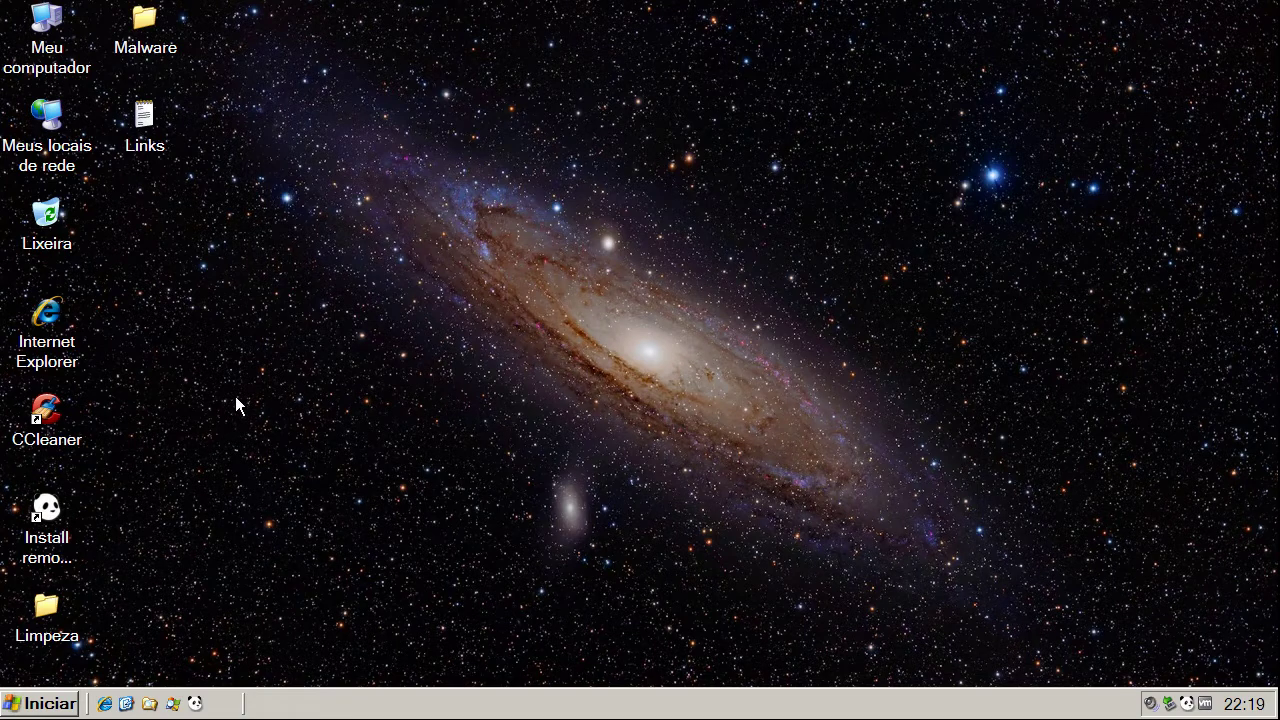
Start Malwarebytes' Anti-Malware (mbam) from the Limpeza folder on the desktop and check for database updates.
double_click(49, 602)
left_click(430, 223)
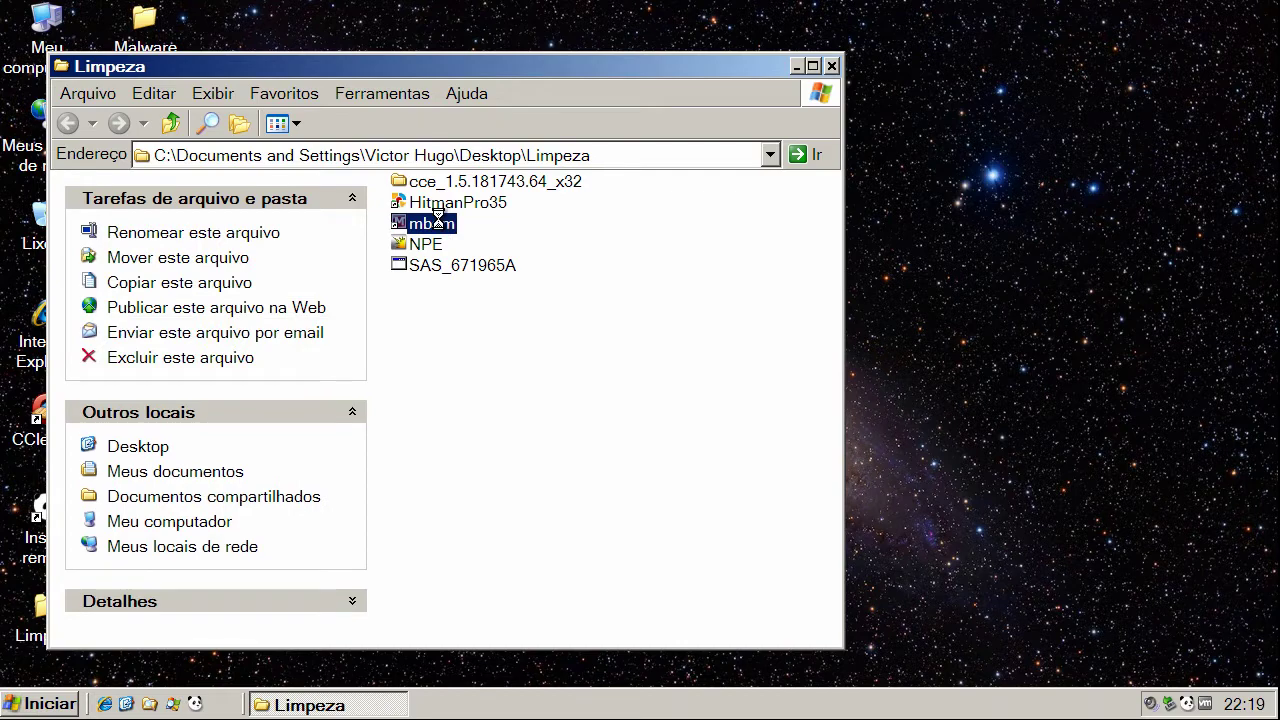
right_click(438, 220)
left_click(484, 236)
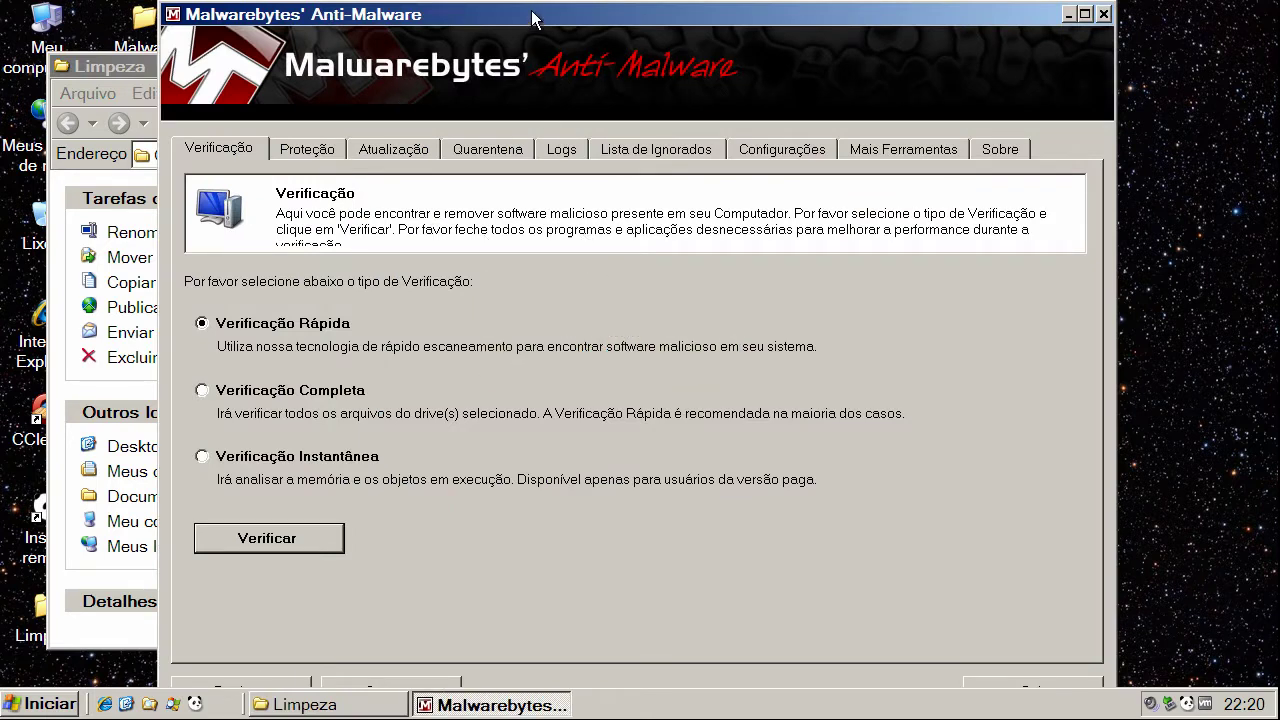
left_click(424, 137)
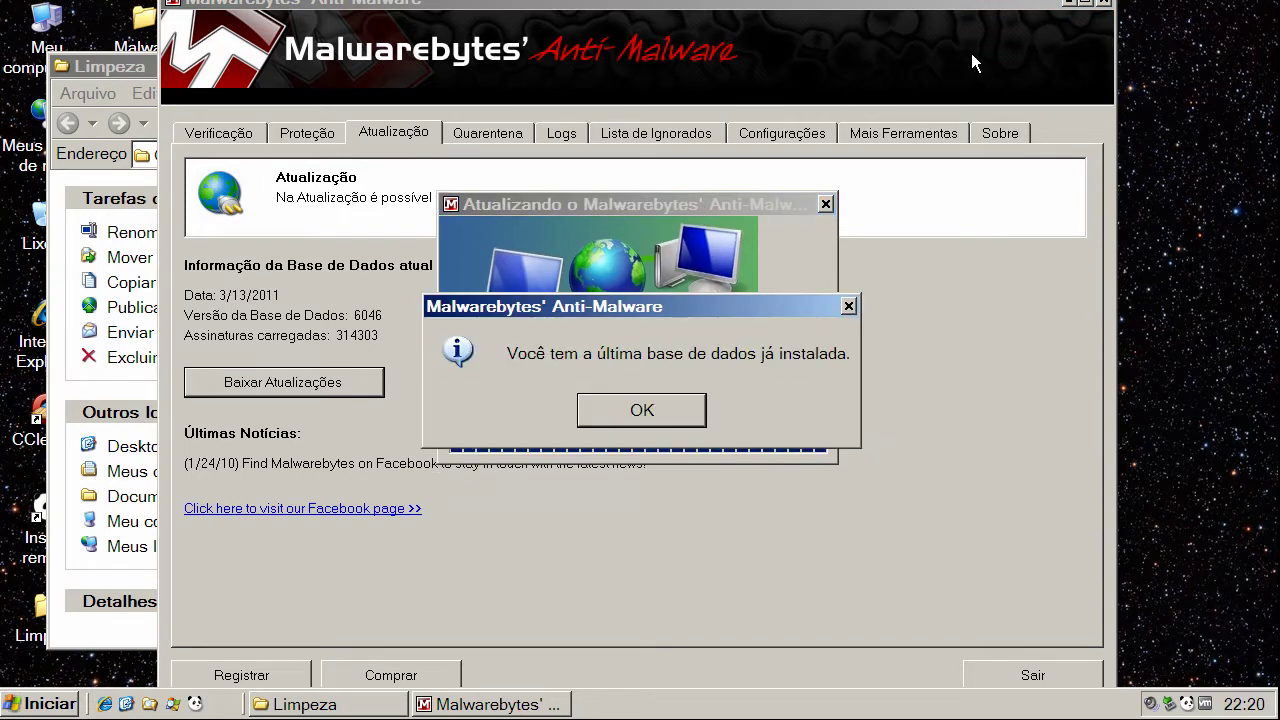
left_click(689, 410)
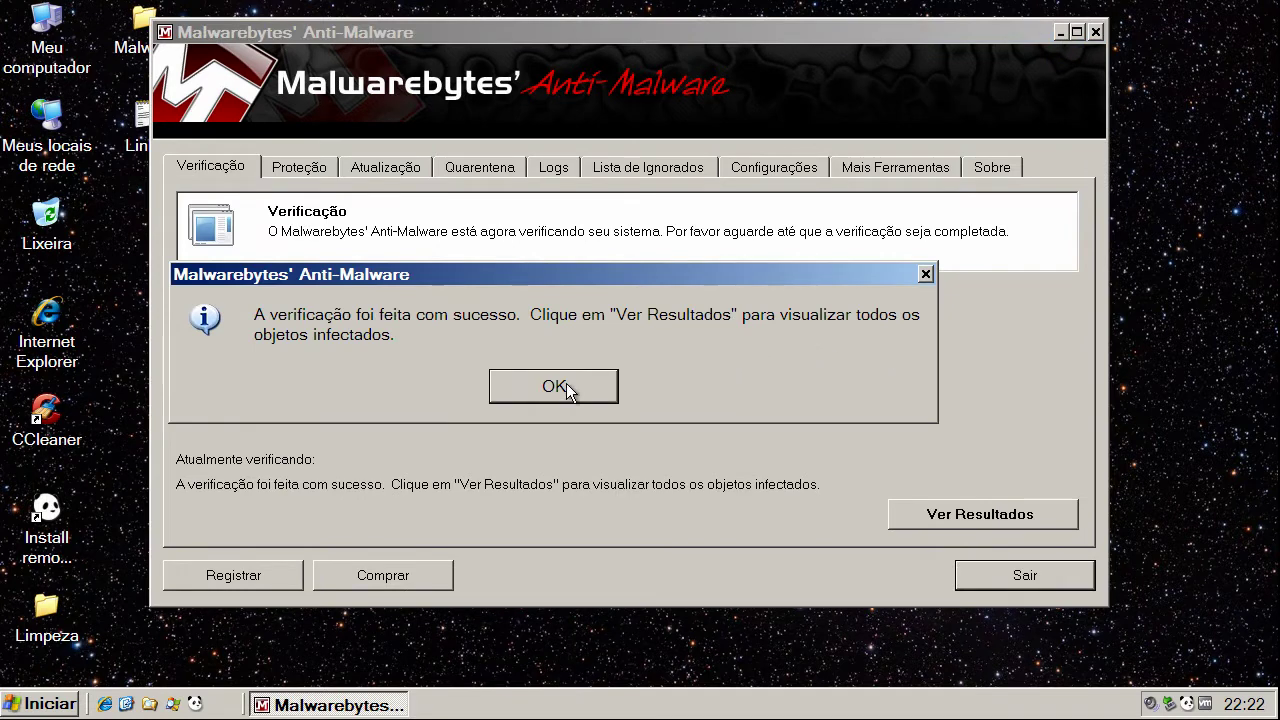
Show the results of the finished quick scan and widen the Item column to read the infected registry path.
left_click(566, 390)
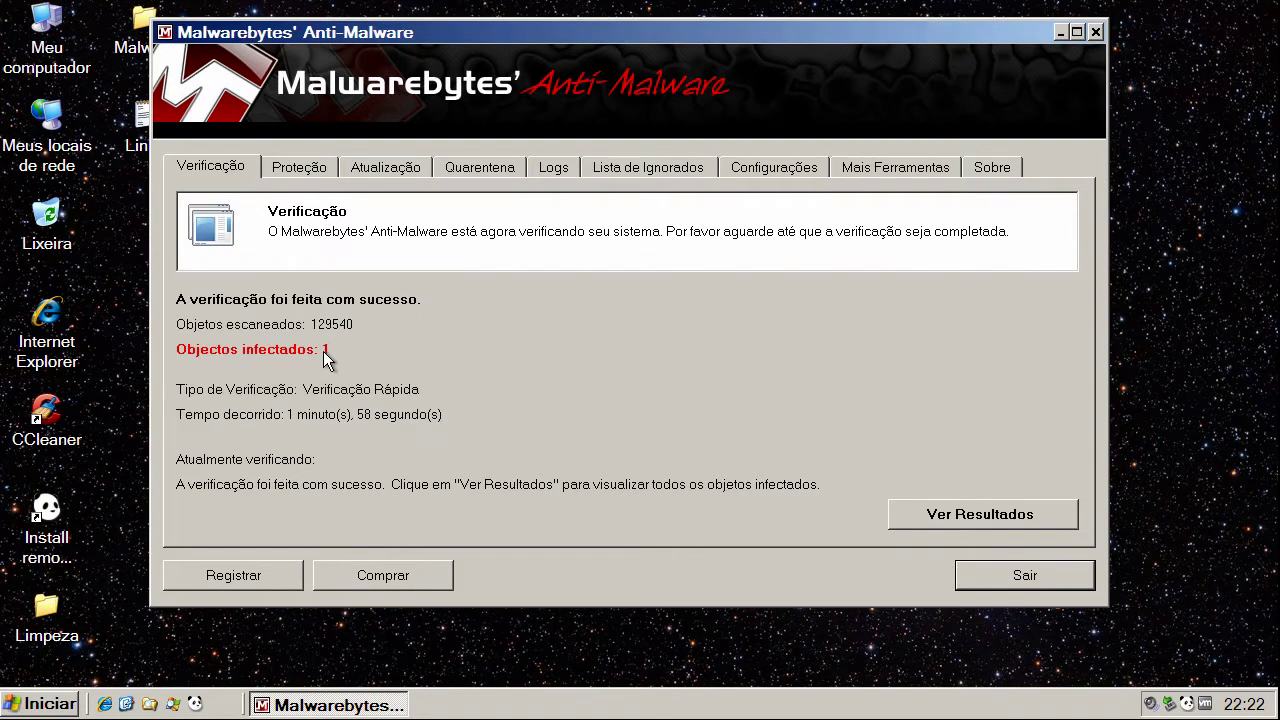
left_click(1005, 518)
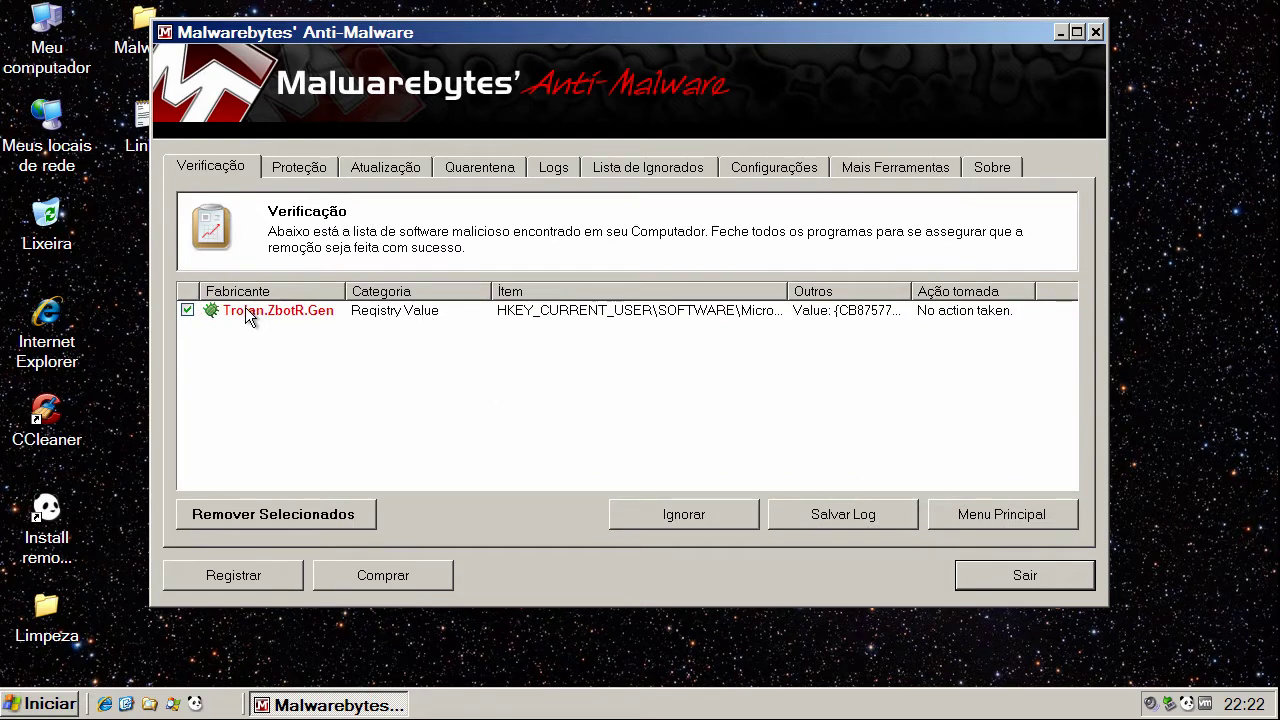
left_click_drag(787, 292, 1001, 289)
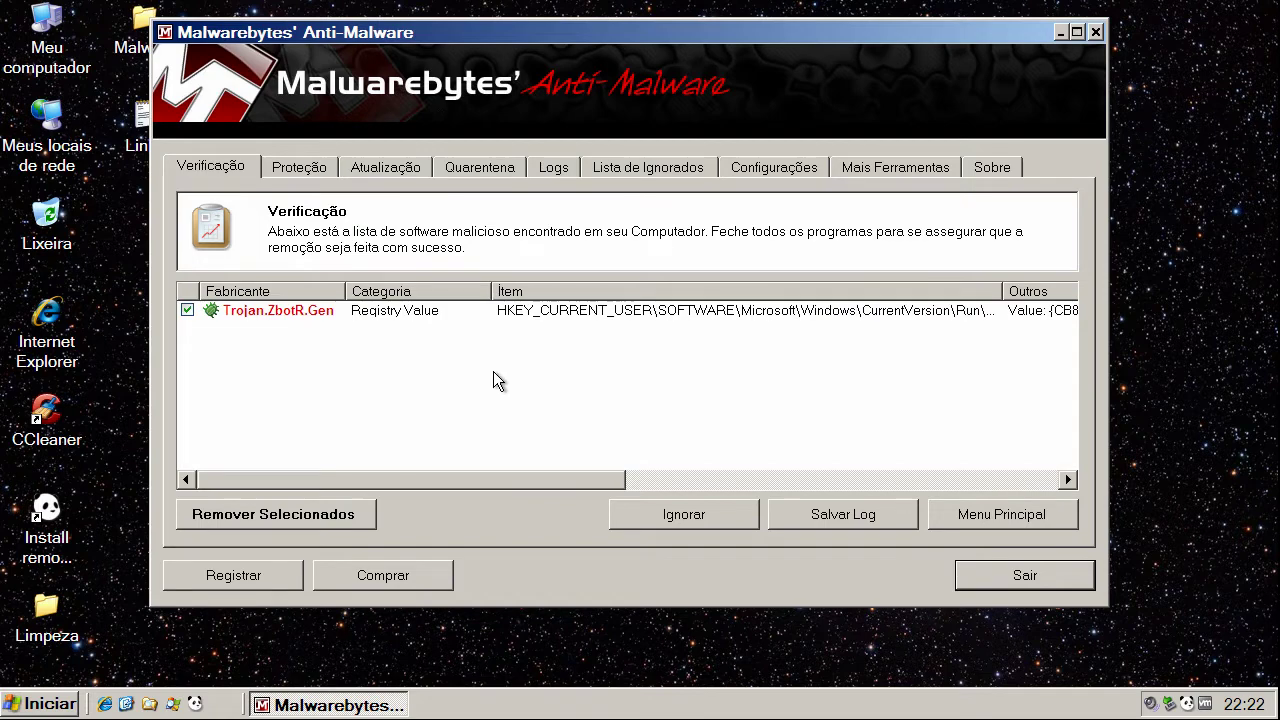
Remove the Trojan.ZbotR.Gen registry value, then close the scan log and Malwarebytes' Anti-Malware.
left_click(296, 312)
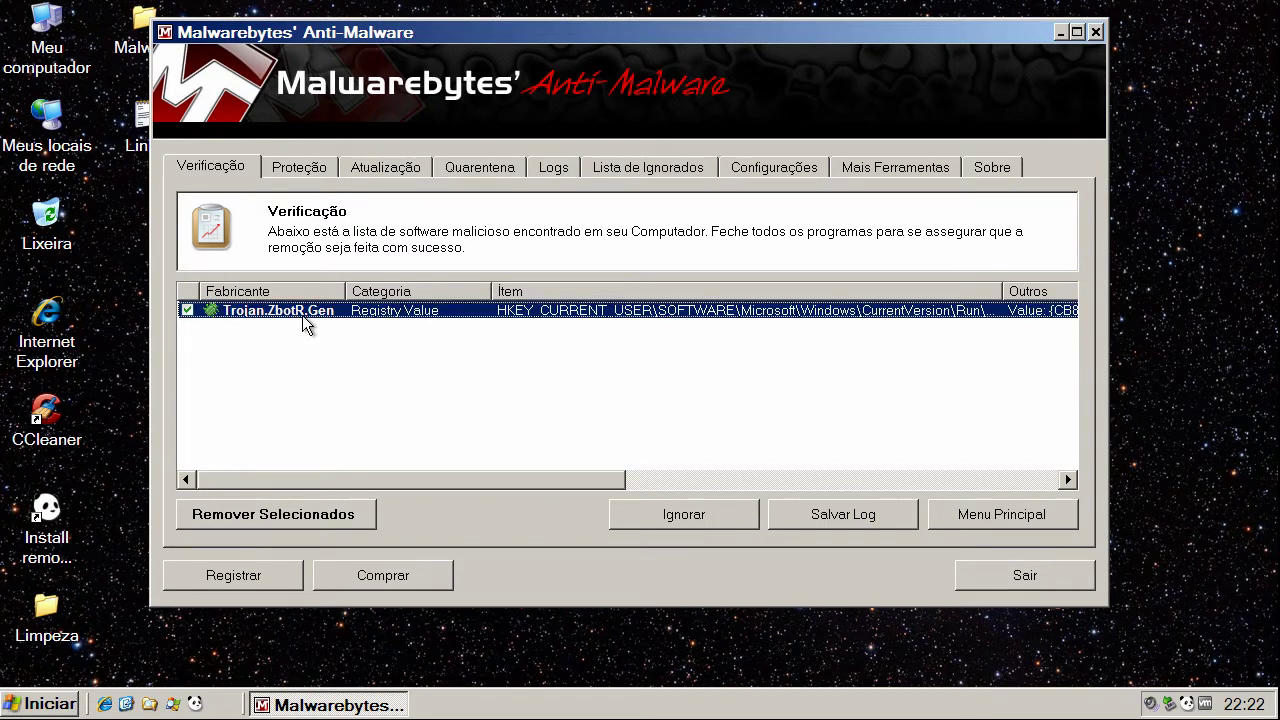
left_click(319, 513)
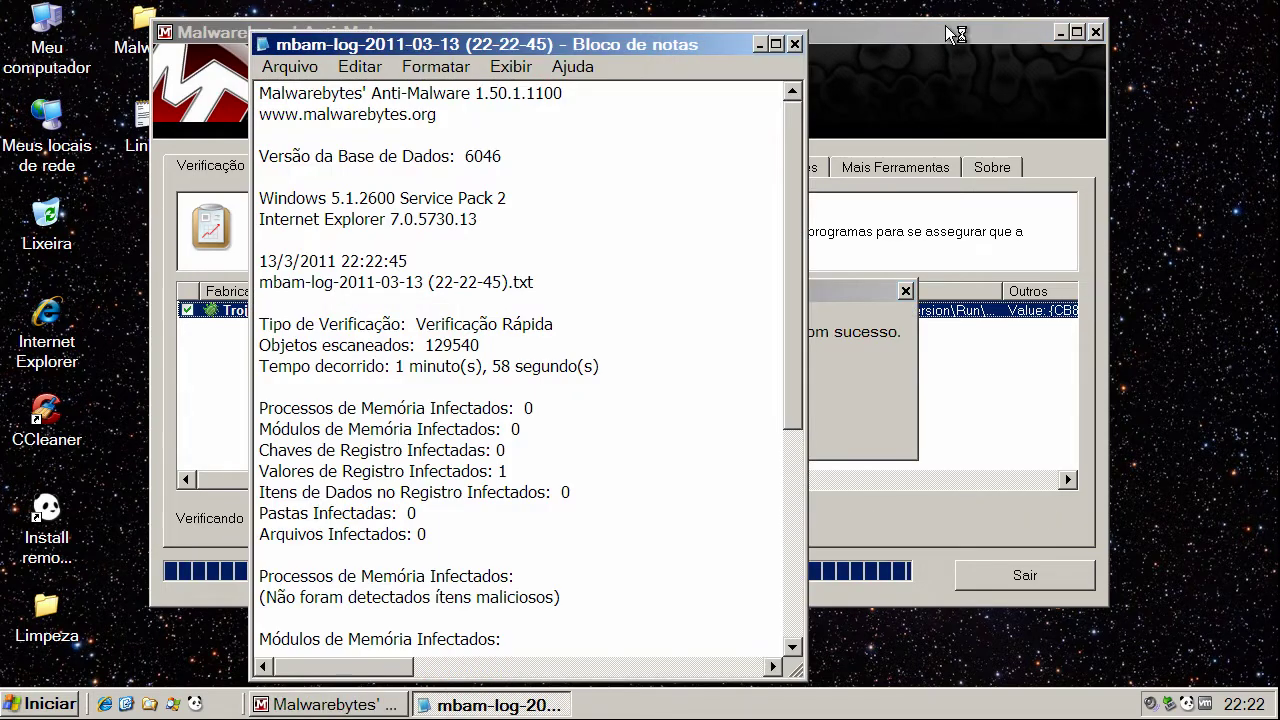
left_click(794, 44)
left_click(638, 418)
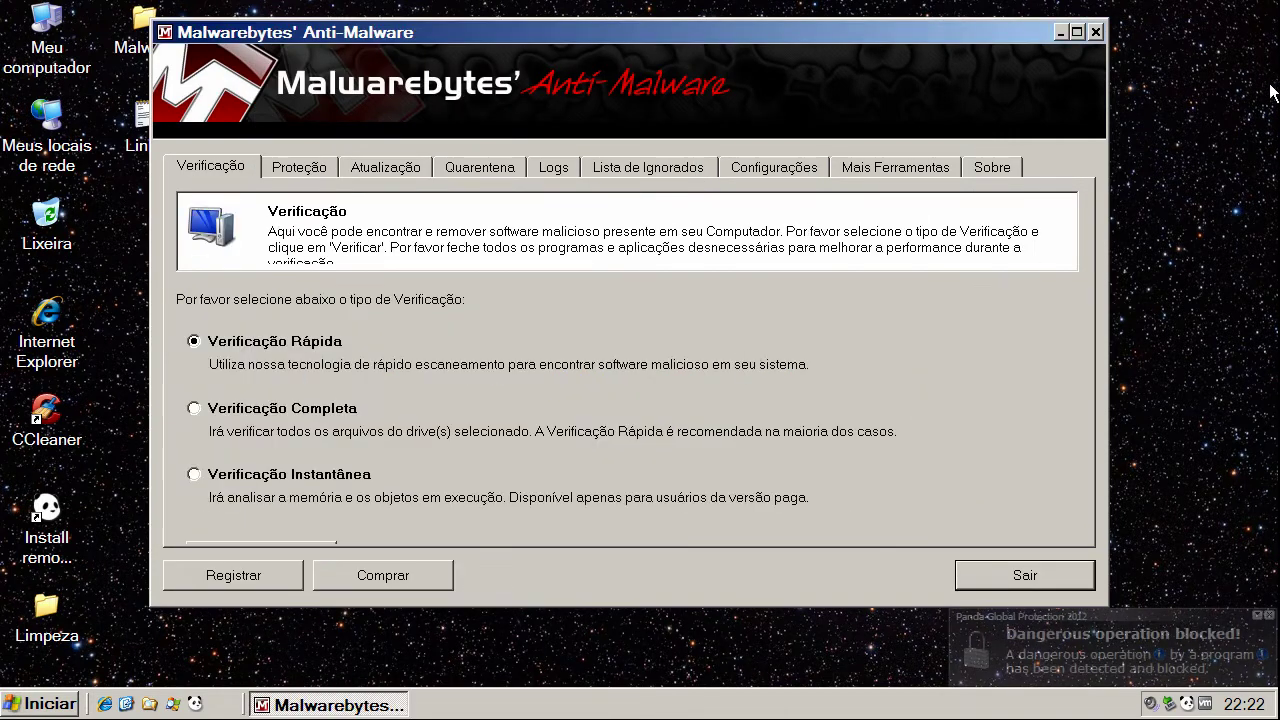
left_click(1097, 32)
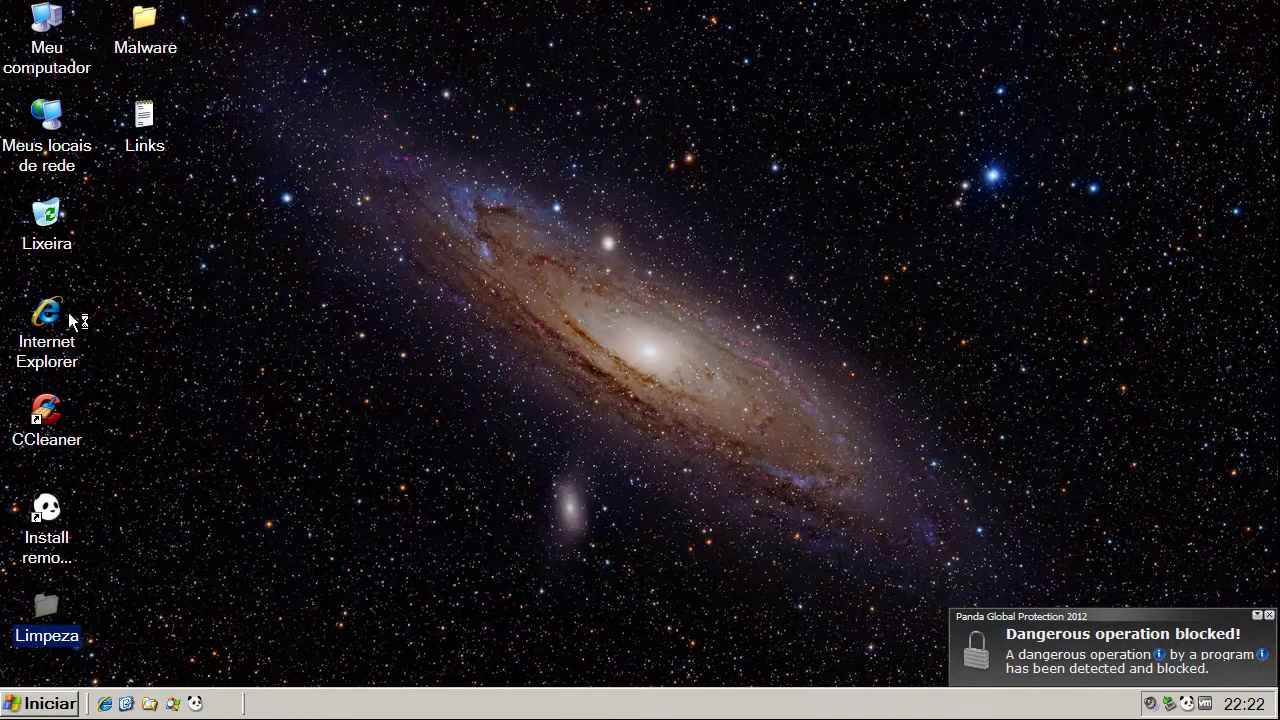
Reopen the Limpeza folder from the desktop and launch NPE.
double_click(45, 600)
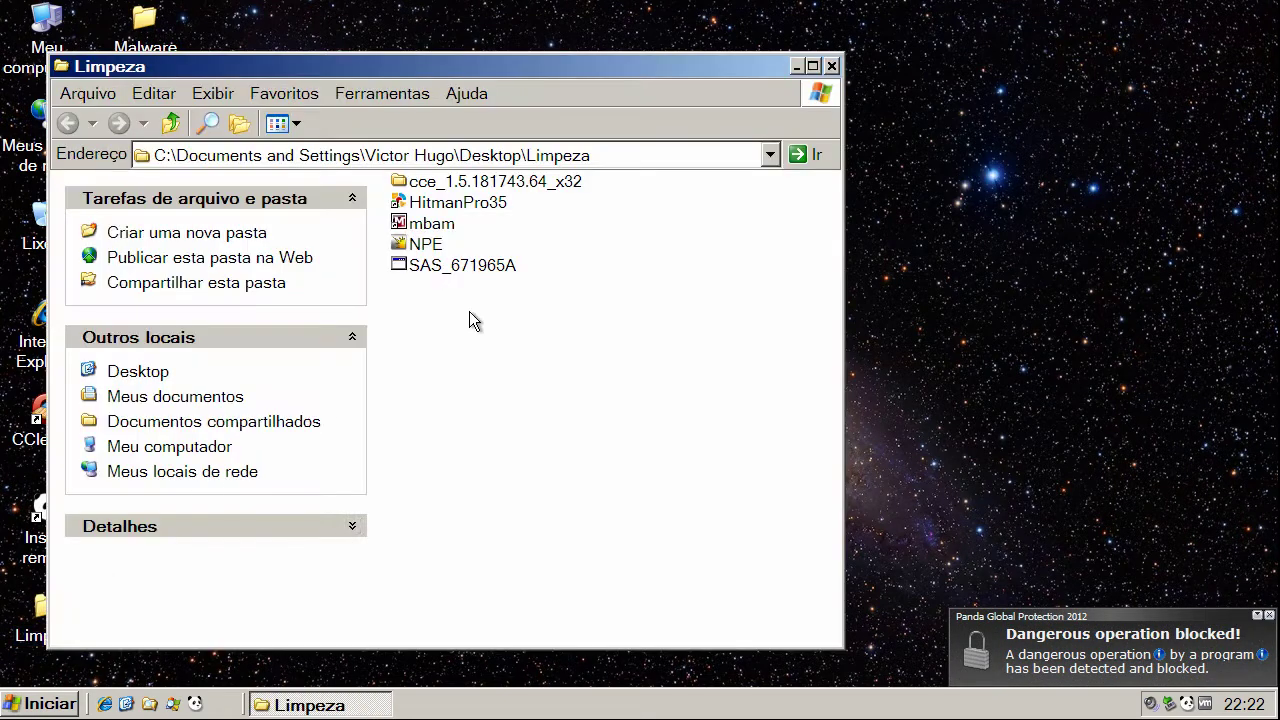
left_click(434, 246)
right_click(438, 249)
left_click(462, 251)
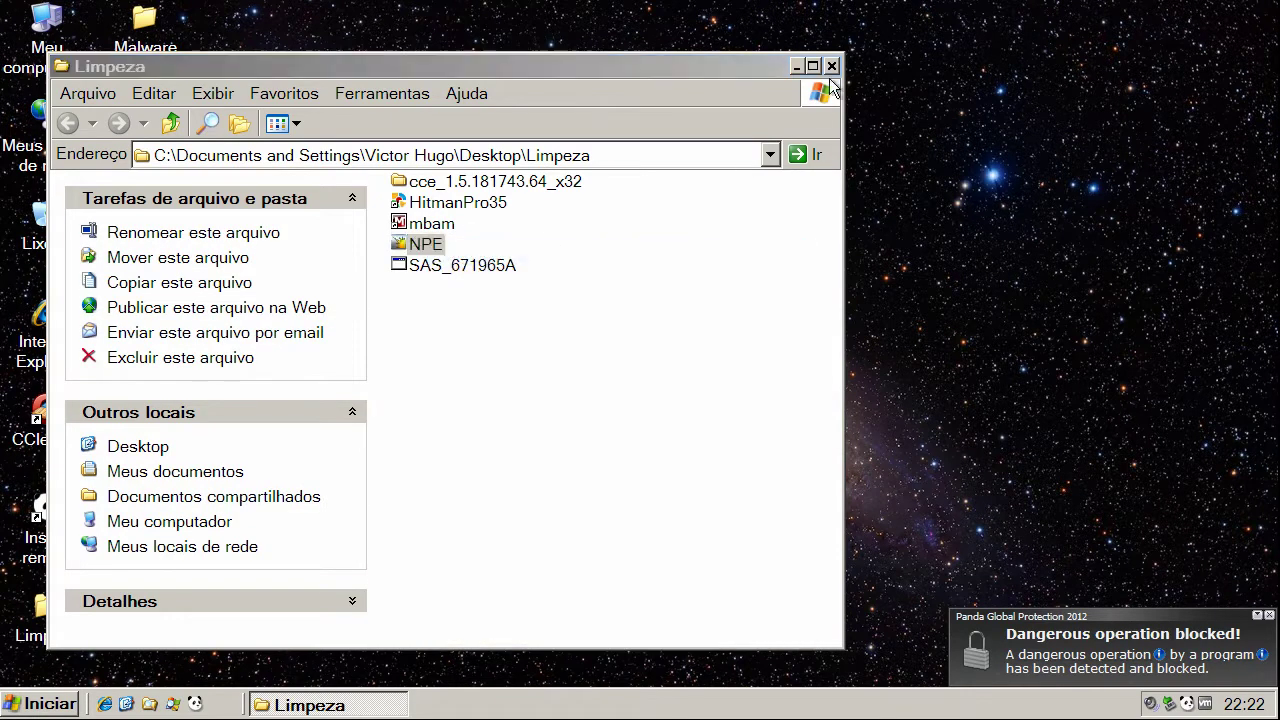
Close the Limpeza folder and accept the Norton Power Eraser license agreement so it scans, dismissing the Panda blocked-operation alert.
left_click(714, 372)
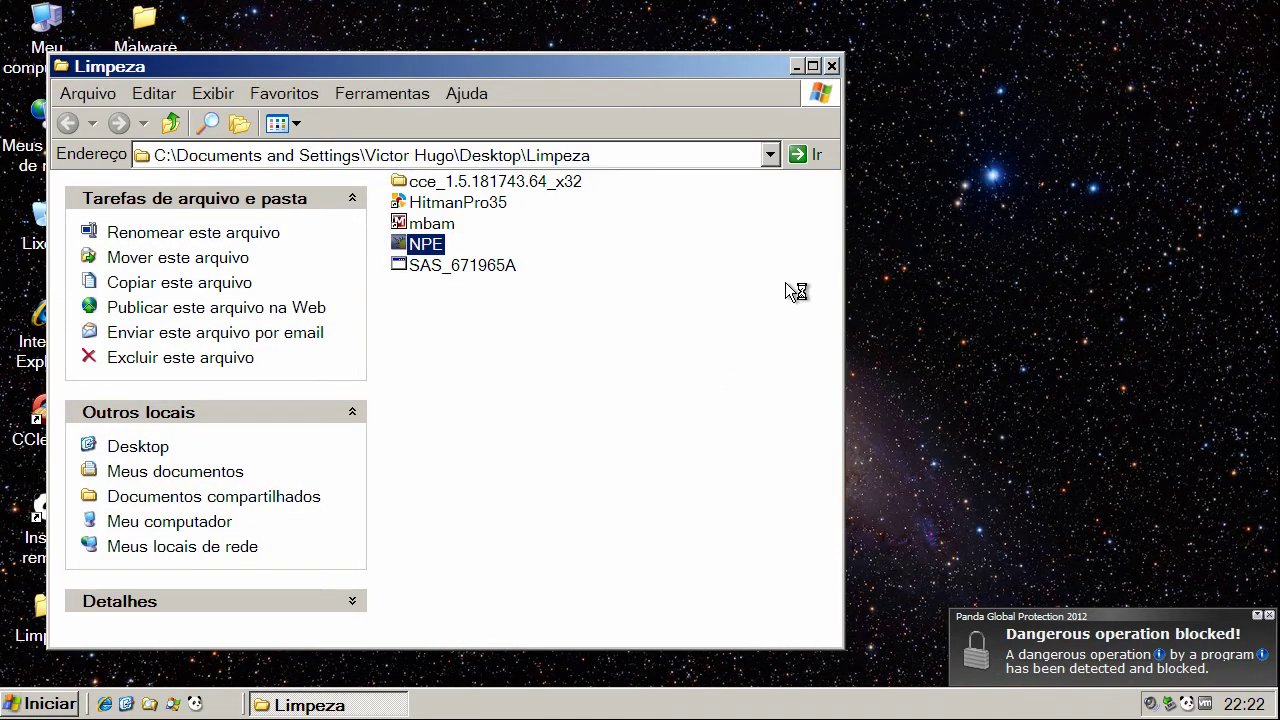
left_click(831, 66)
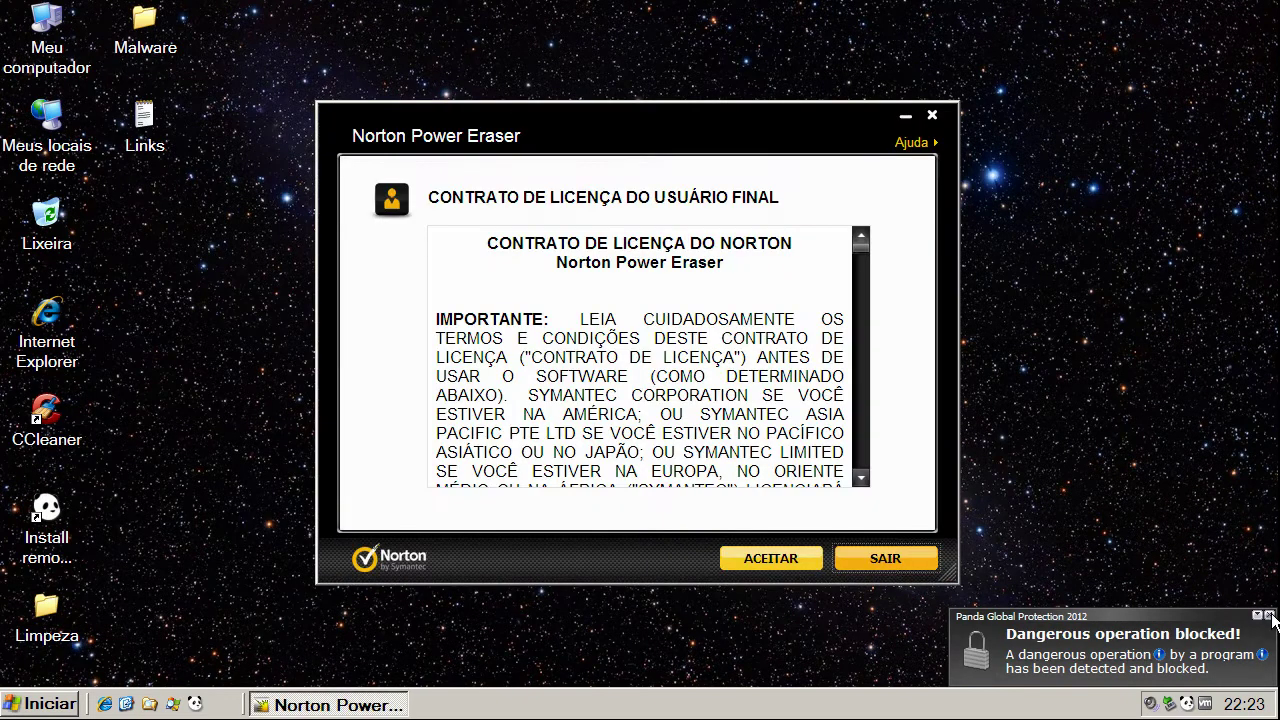
left_click(778, 560)
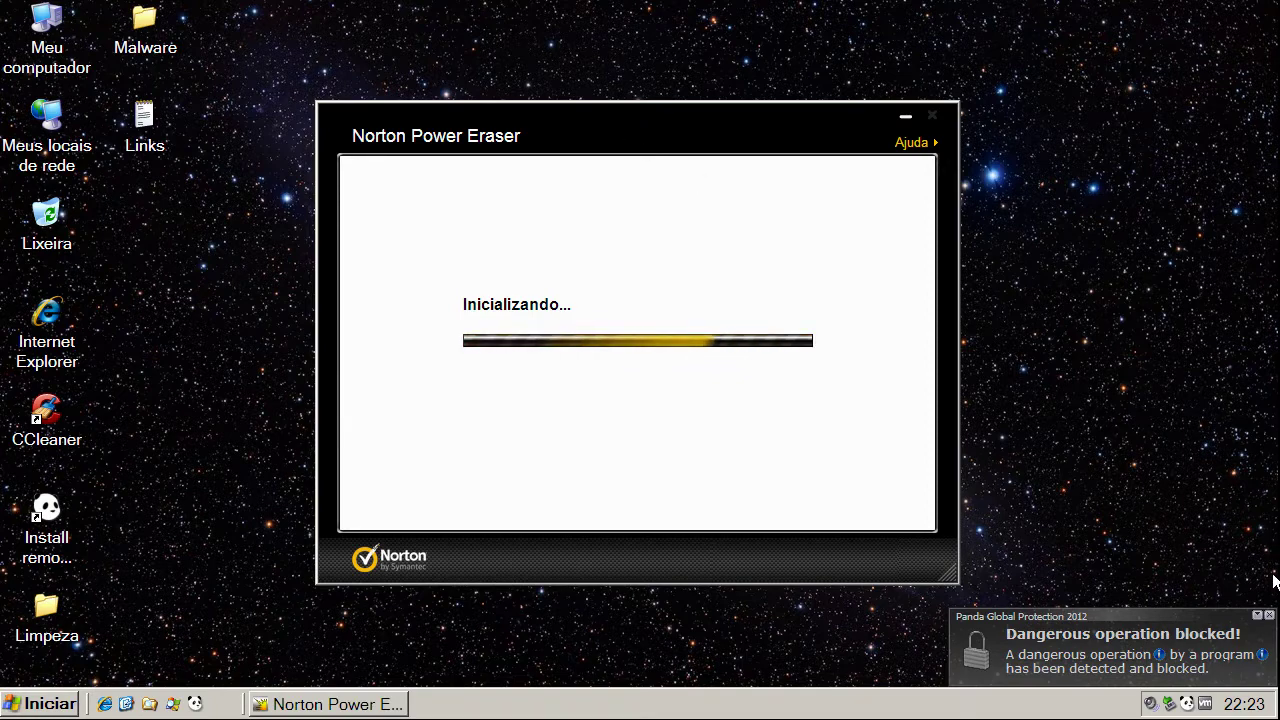
left_click(1268, 614)
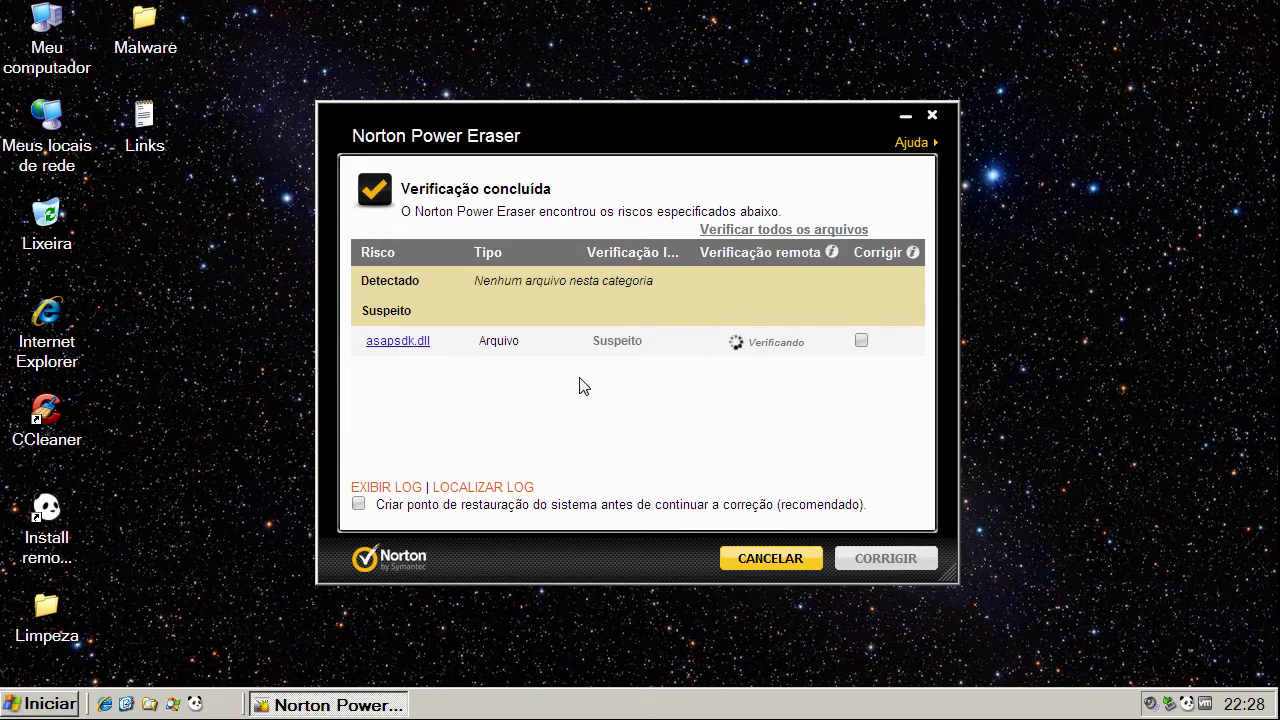
Close Norton Power Eraser without fixing the suspicious asapsdk.dll and bring up the Panda Global Protection 2012 status window.
left_click(932, 117)
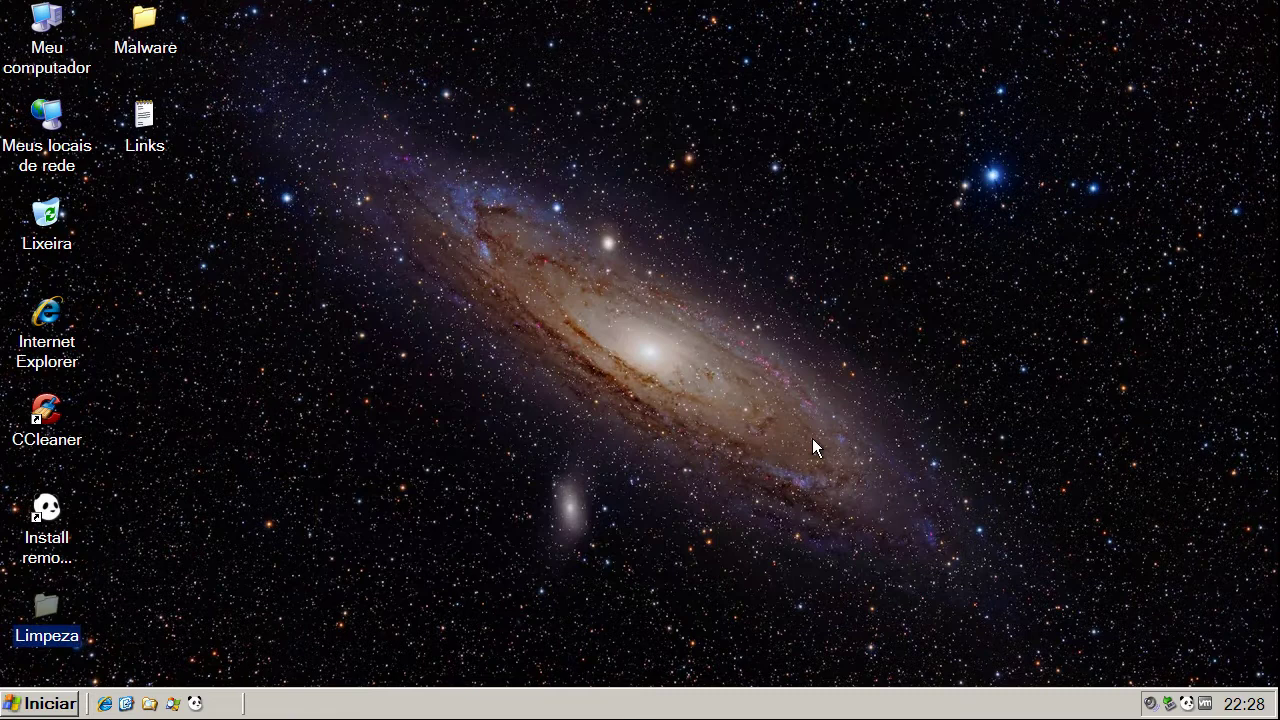
right_click(1192, 698)
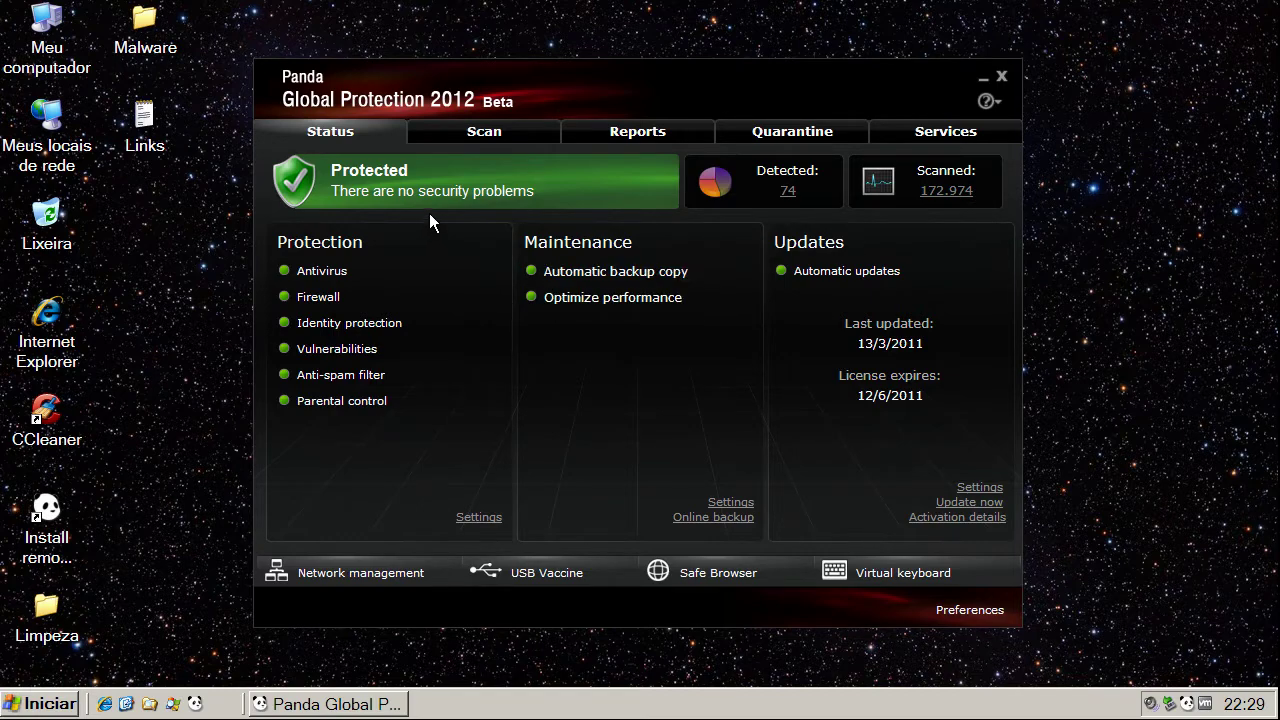
Check which samples remain in the Malware folder on the desktop, and close the folder.
mouse_move(157, 52)
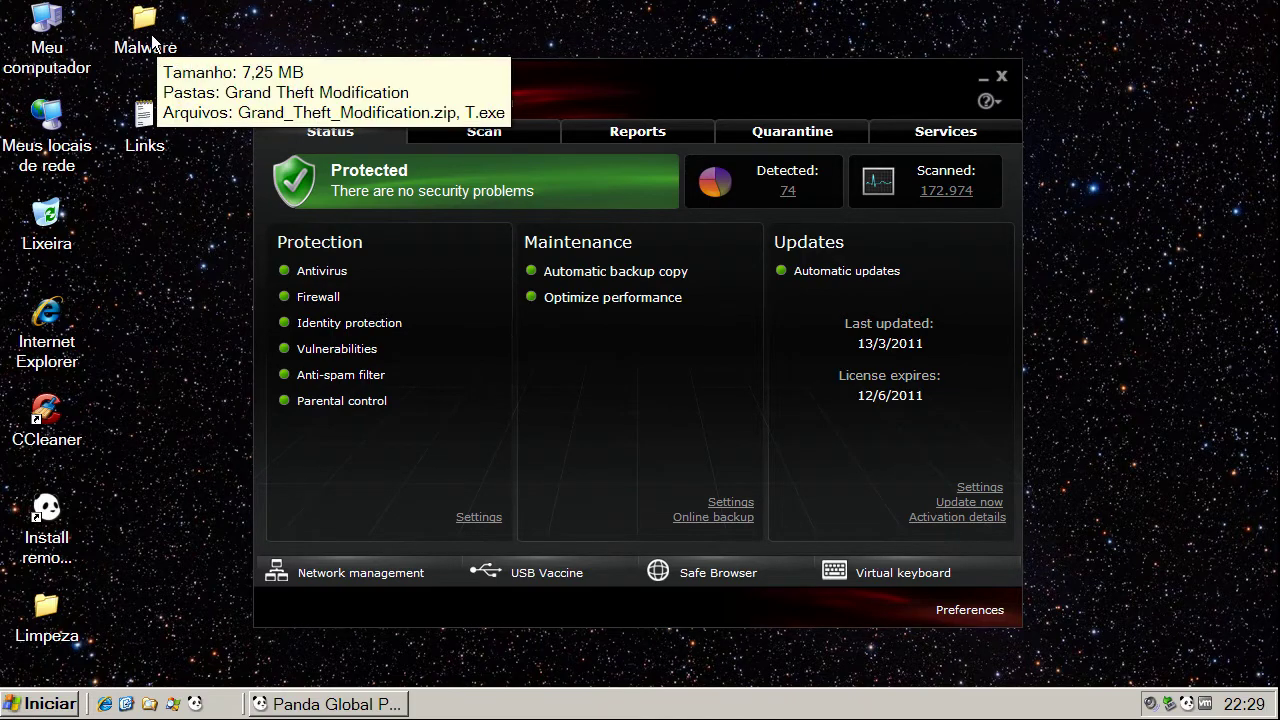
double_click(152, 40)
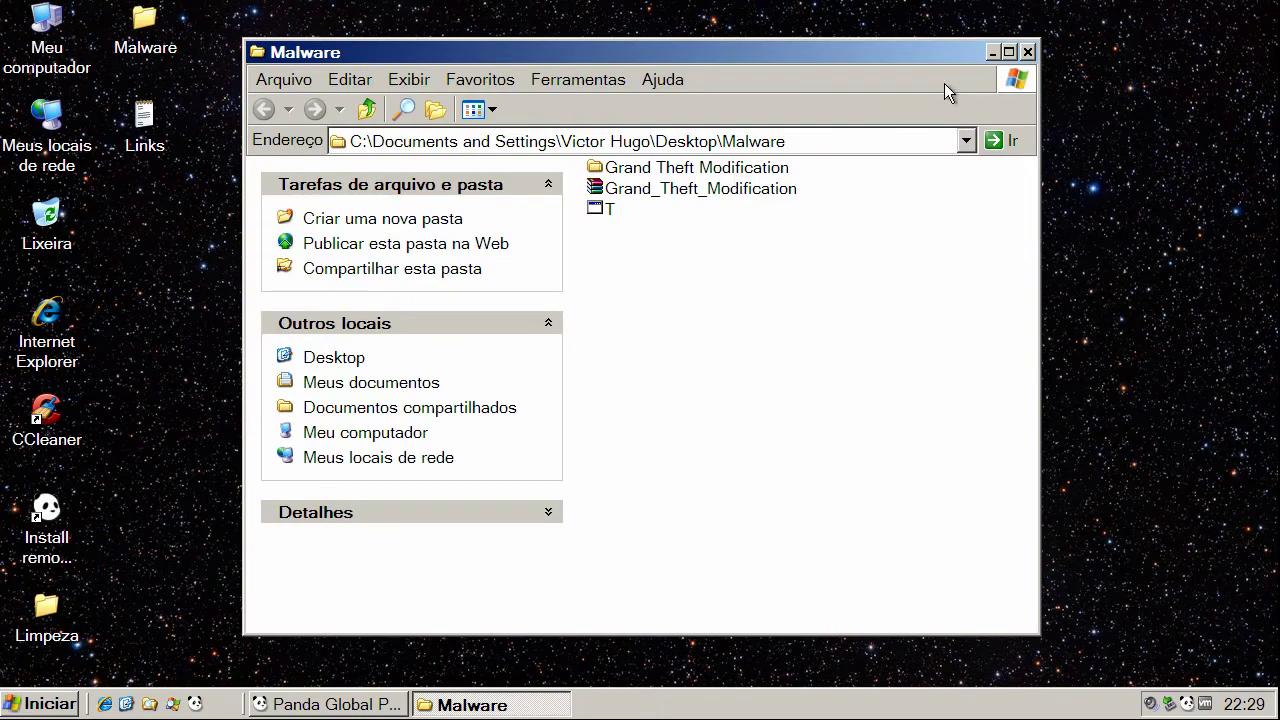
left_click(1027, 52)
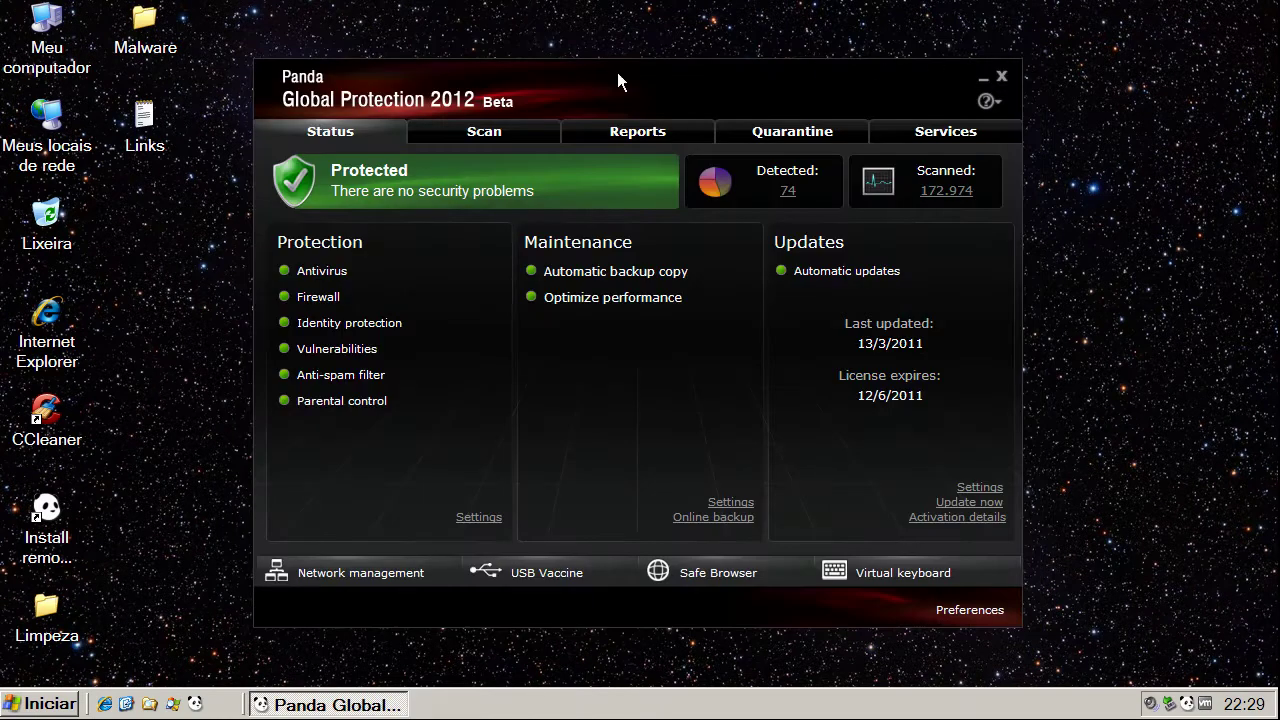